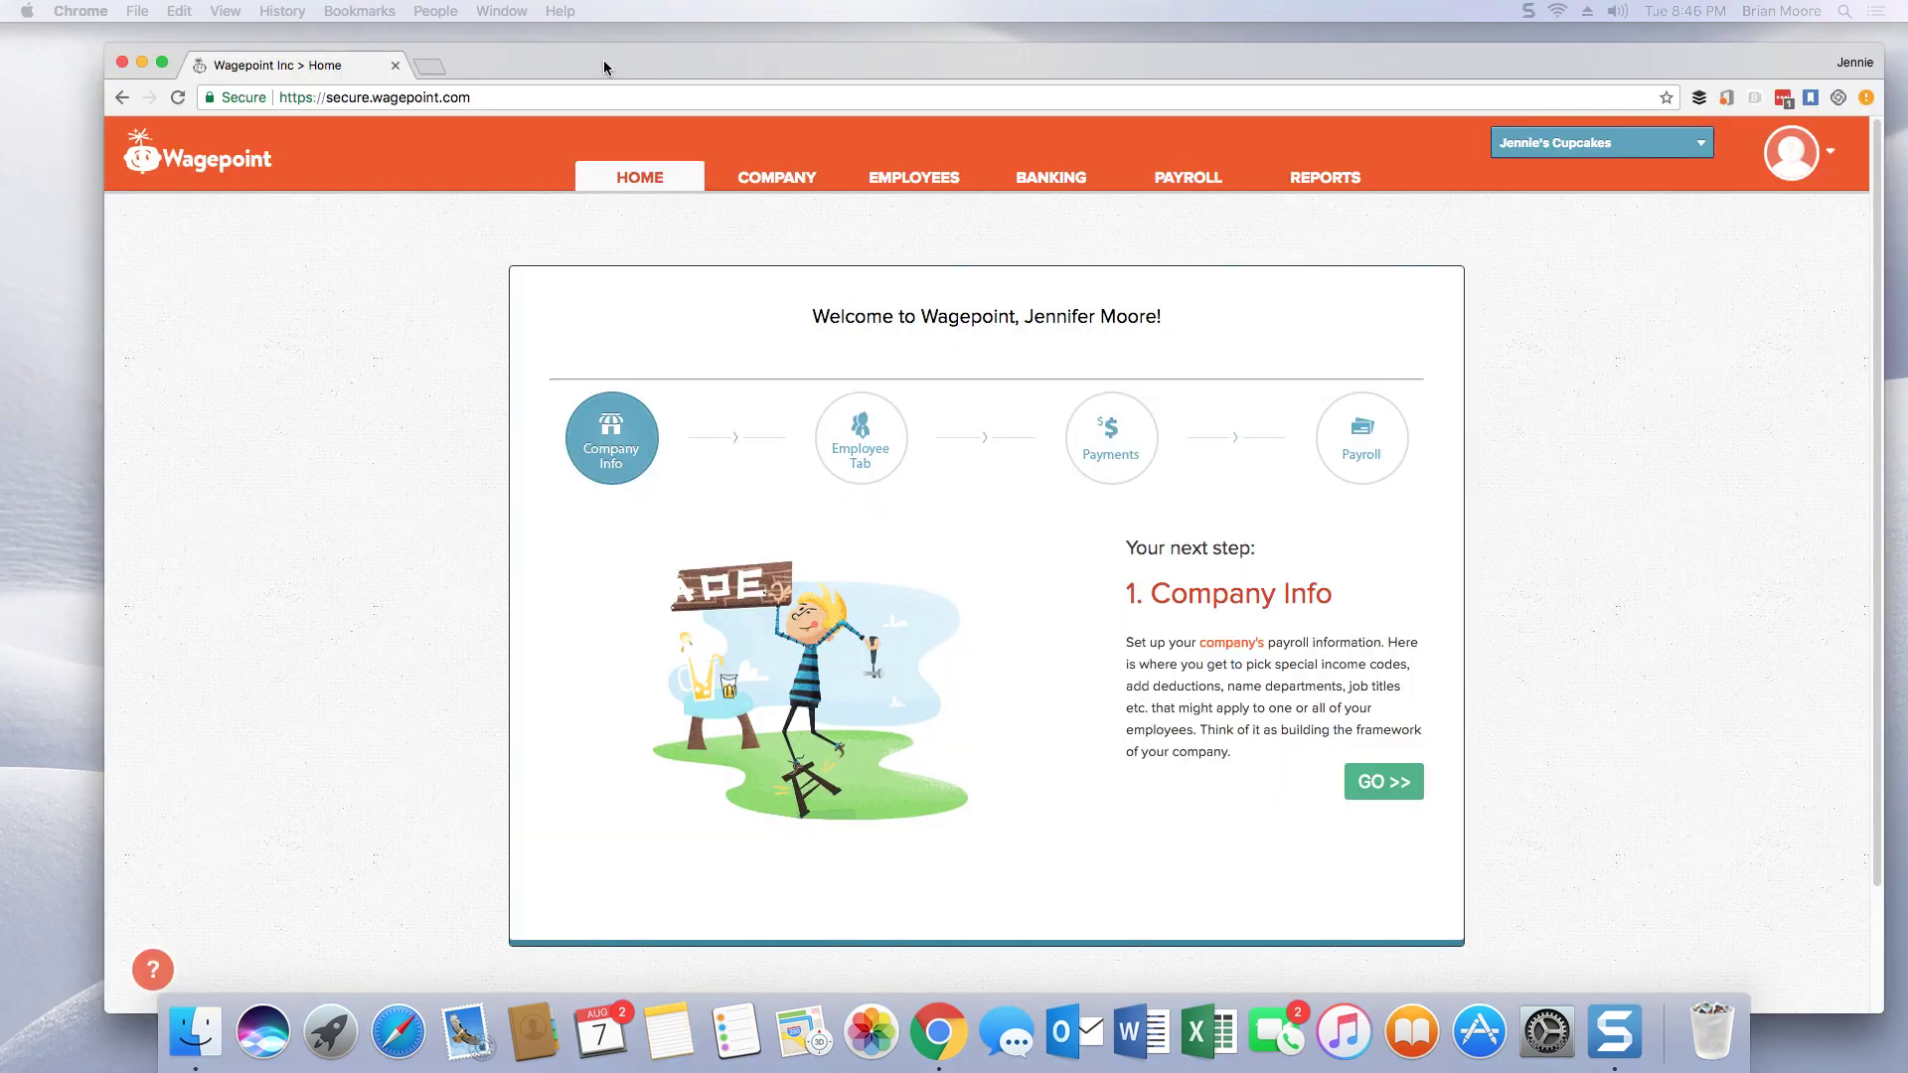
Step: Review the Company Info form, keep the remittance schedule Non-Accelerated, and save the changes
drag(604, 66, 518, 49)
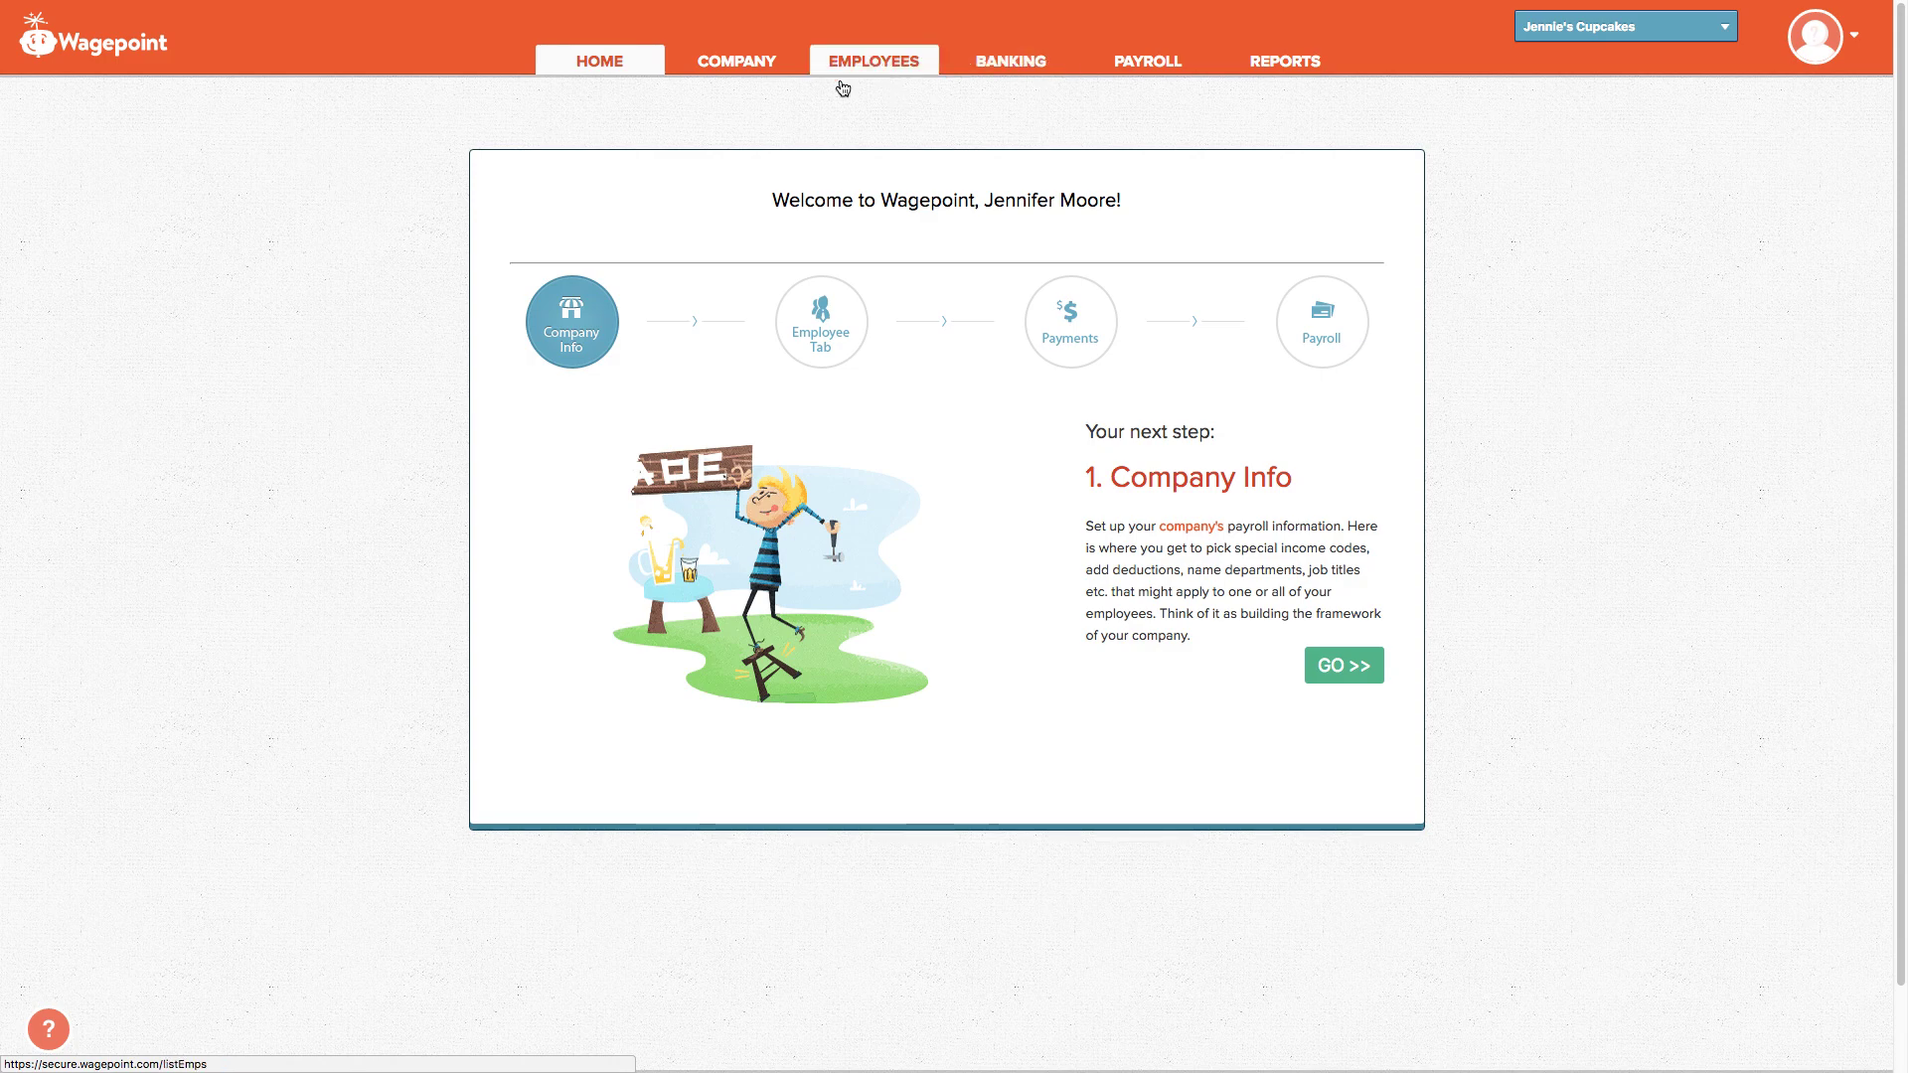
click(729, 69)
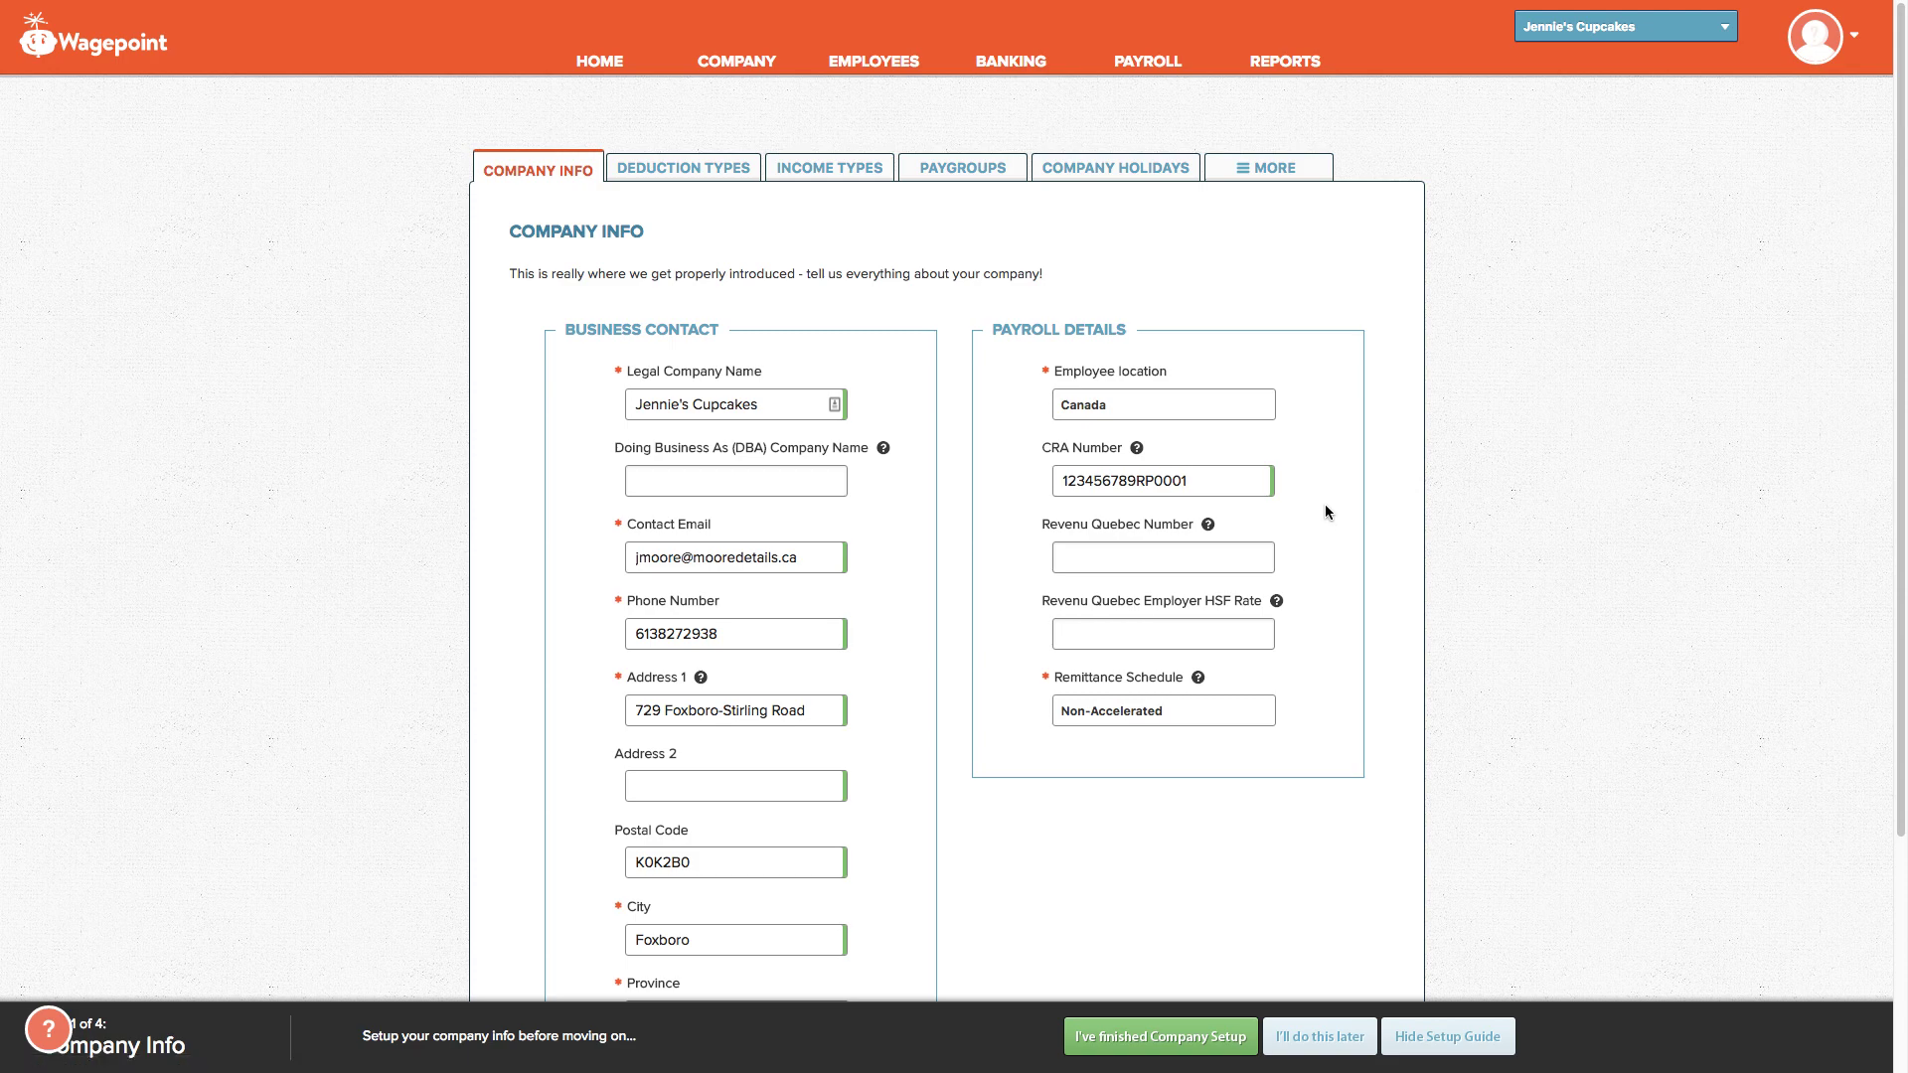
scroll(1088, 511, down, 3)
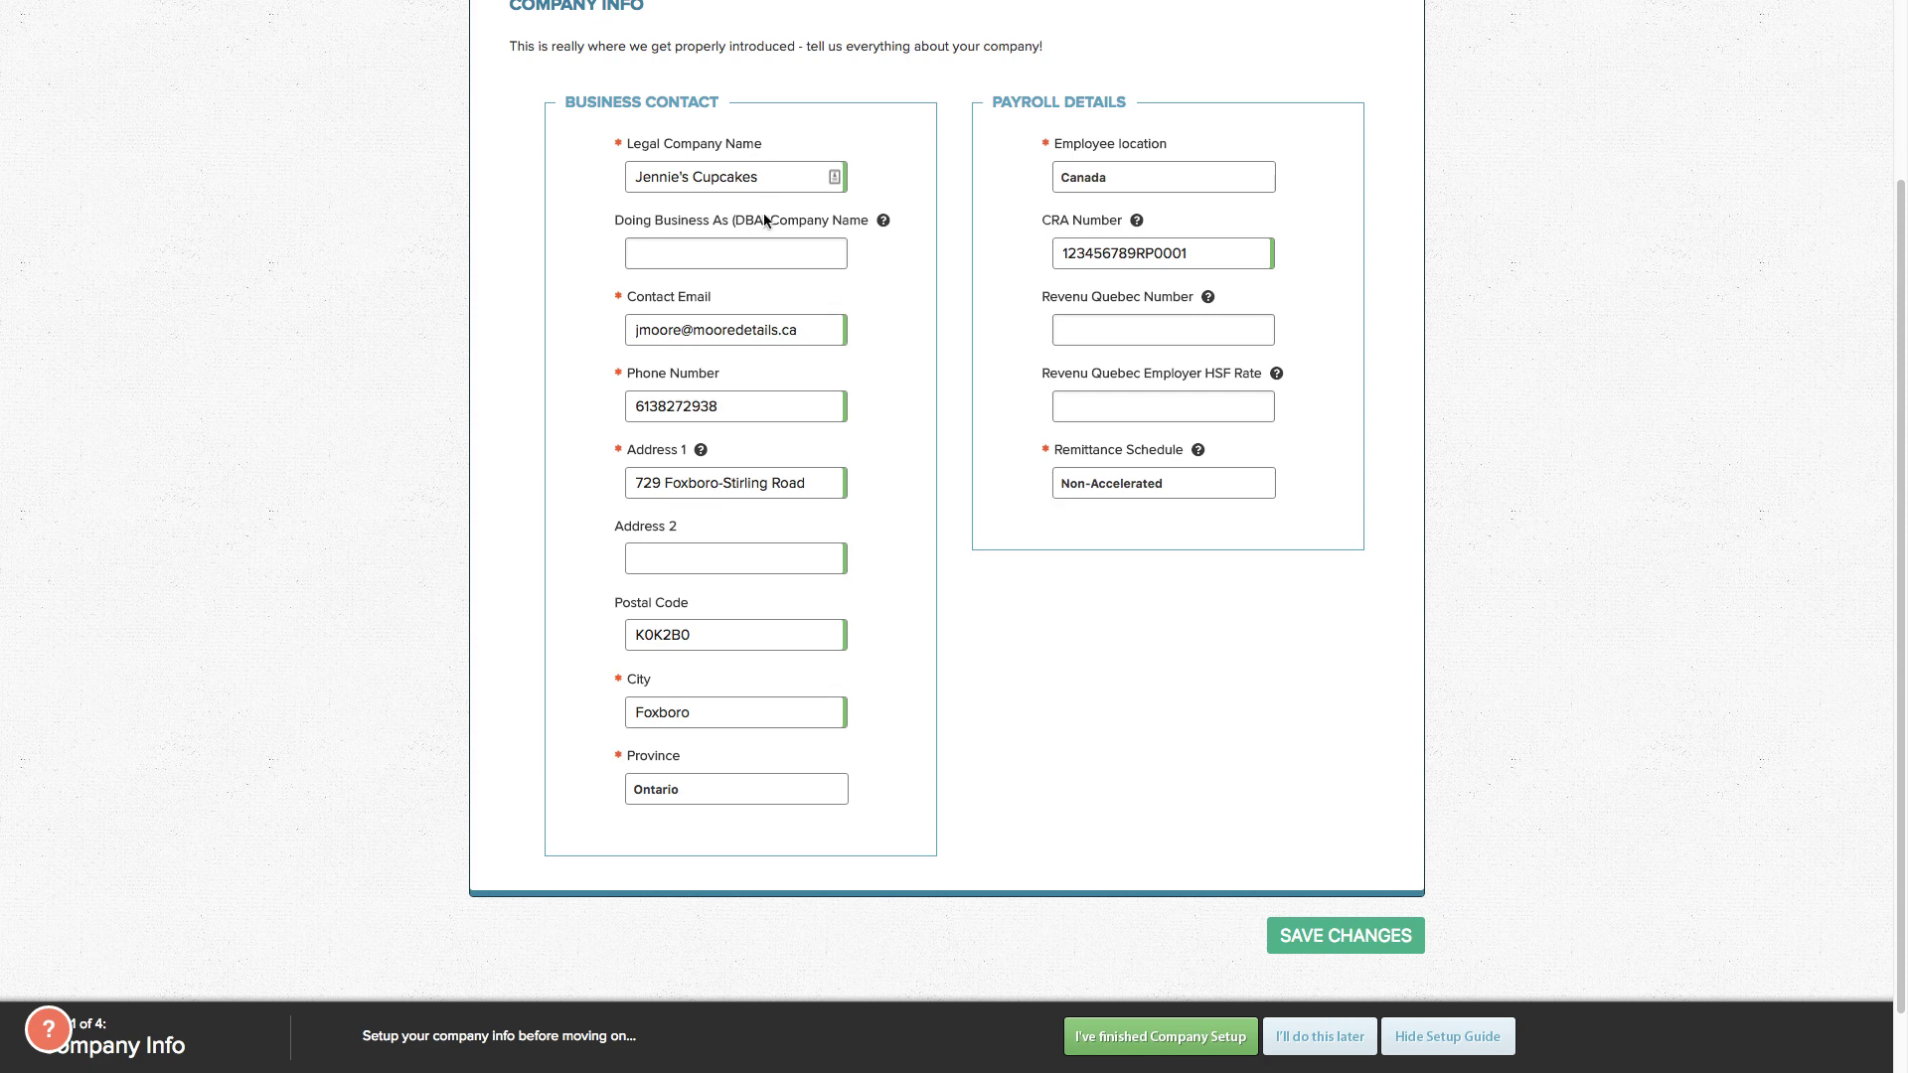
click(759, 259)
click(1106, 491)
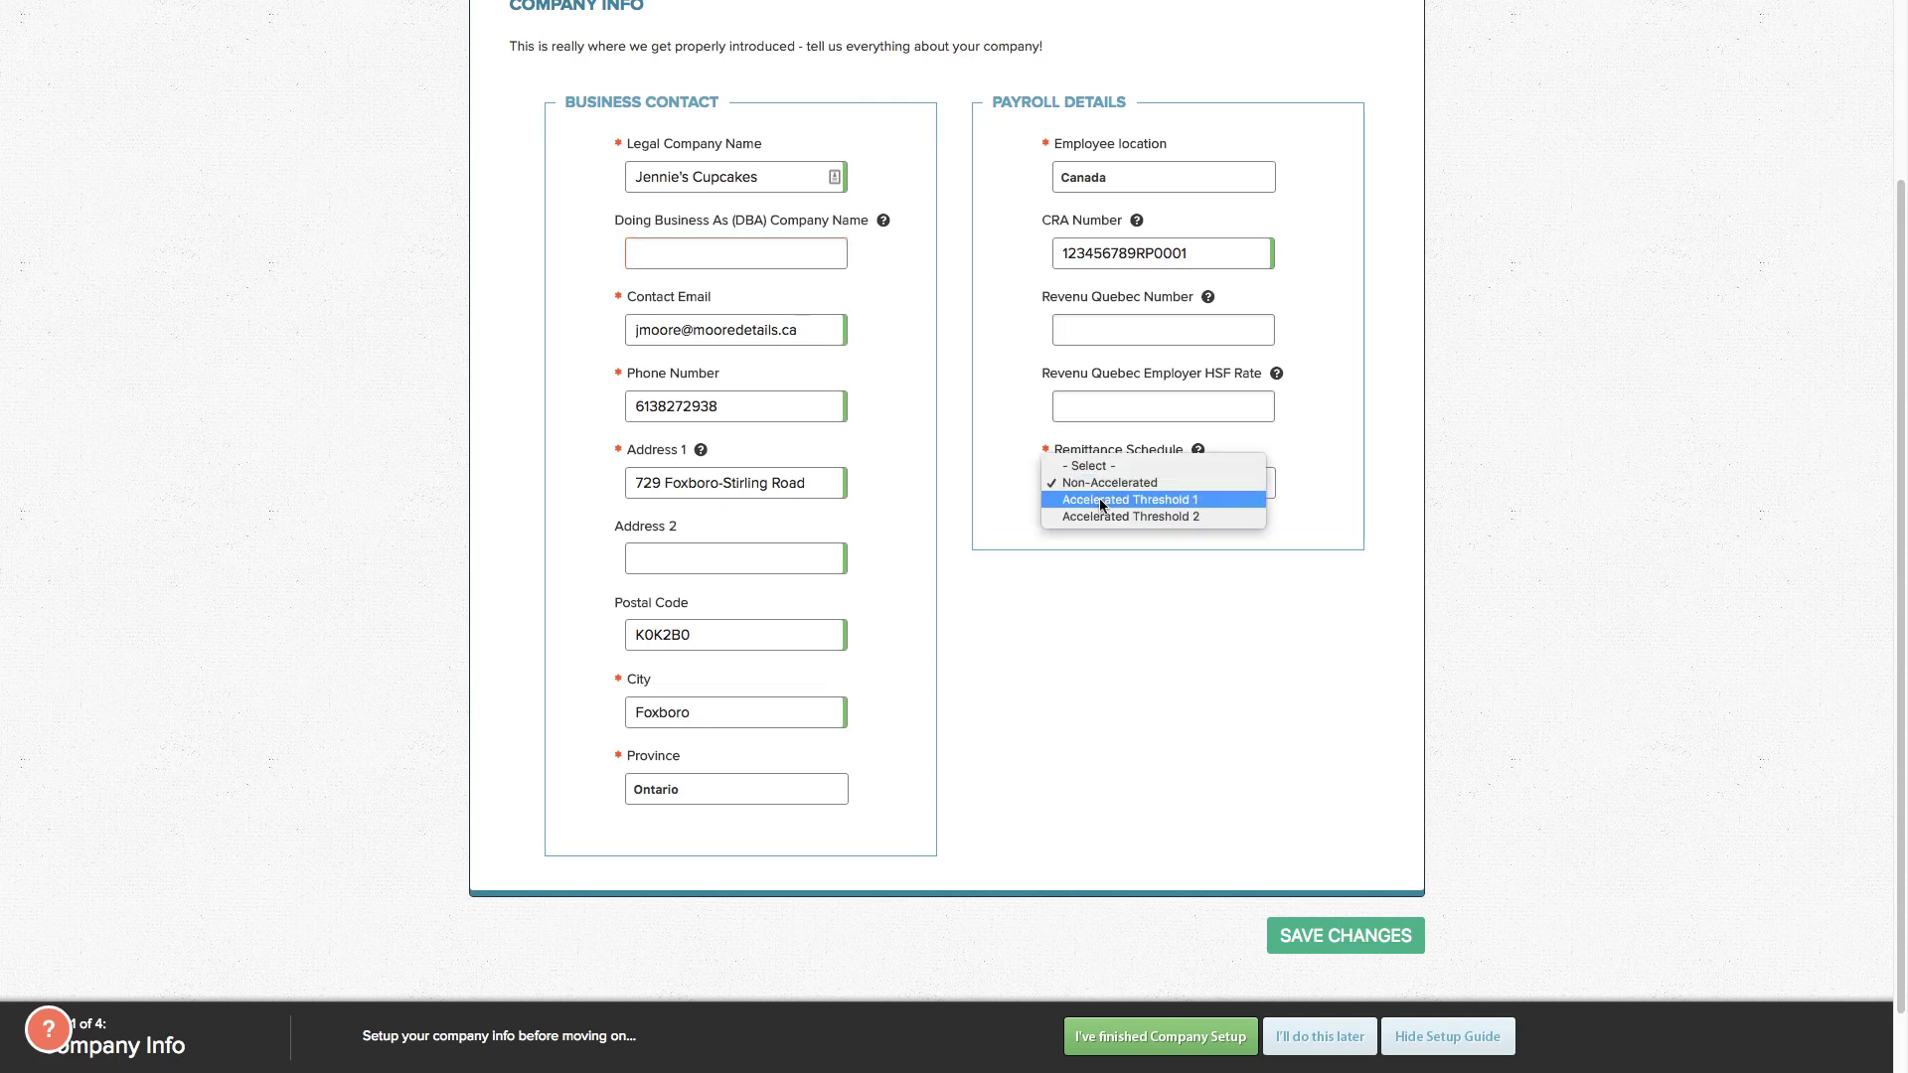
click(1130, 618)
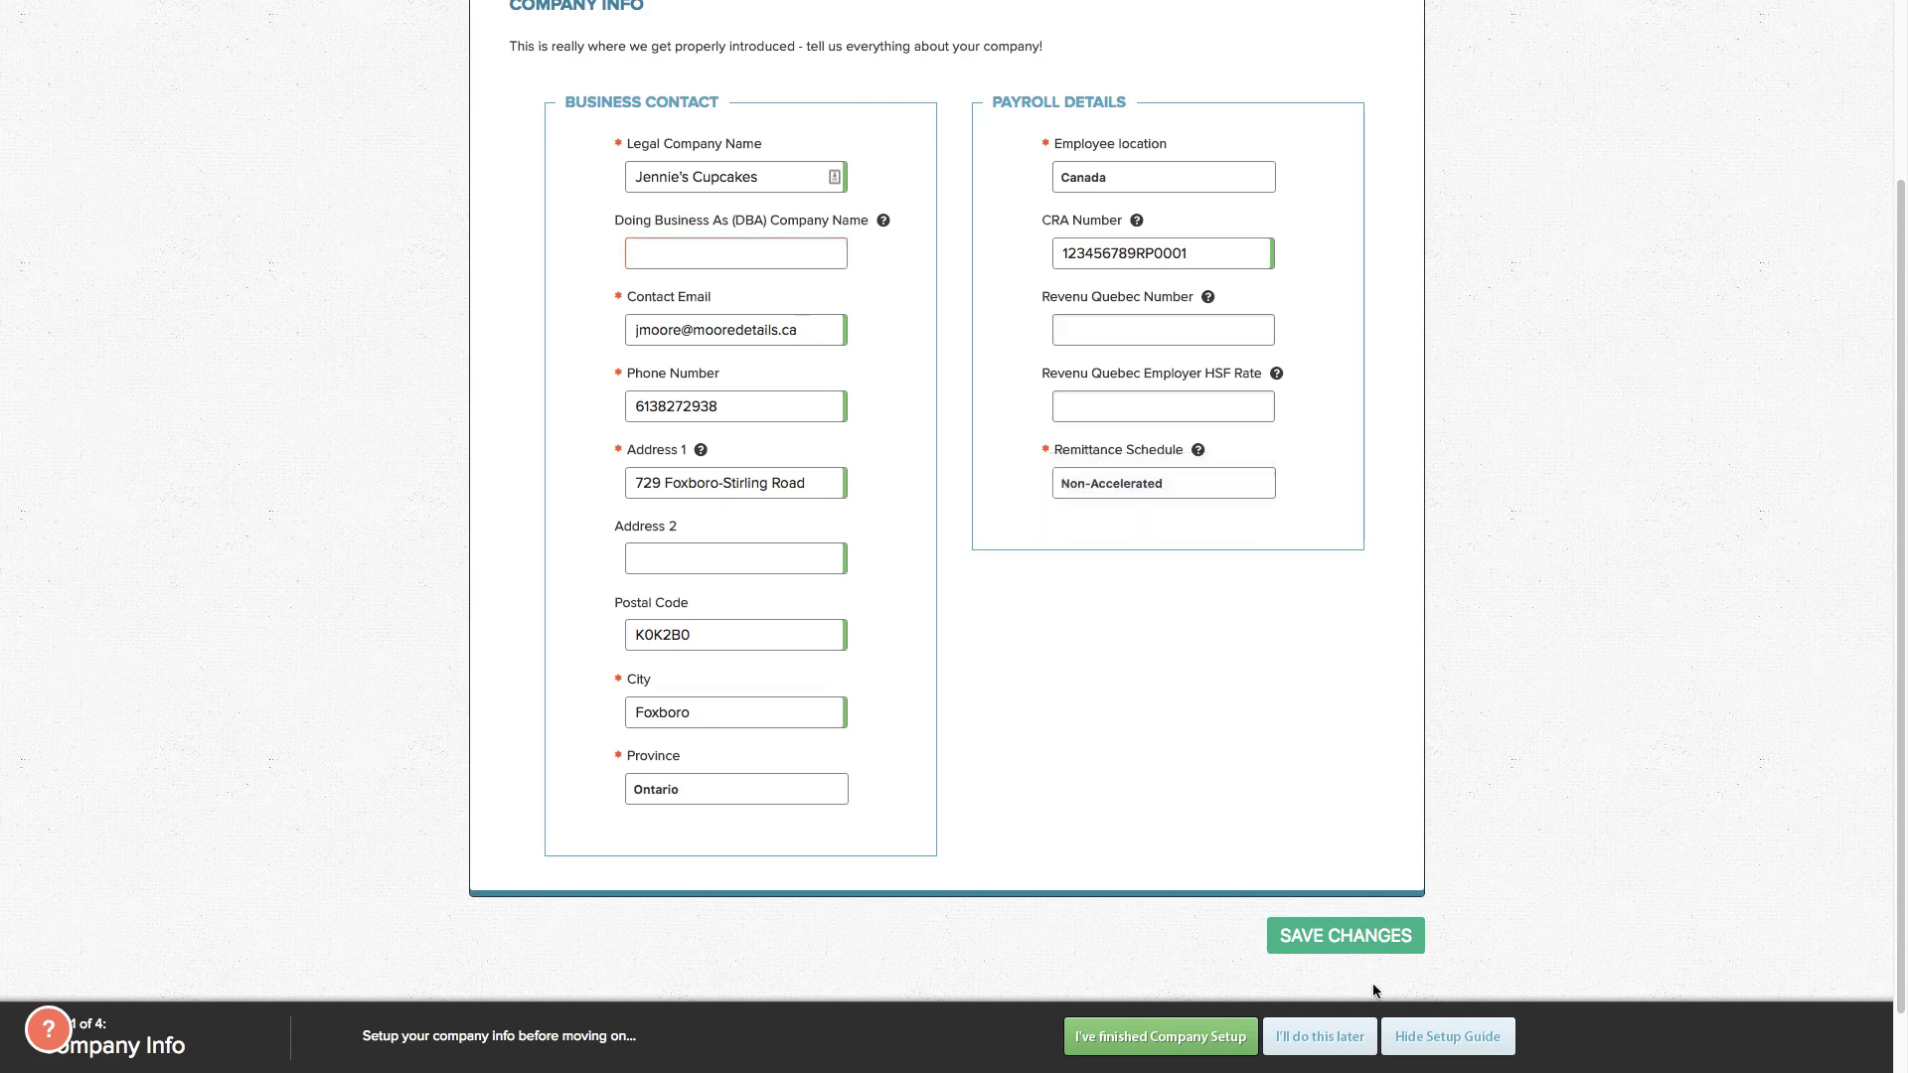
click(1313, 938)
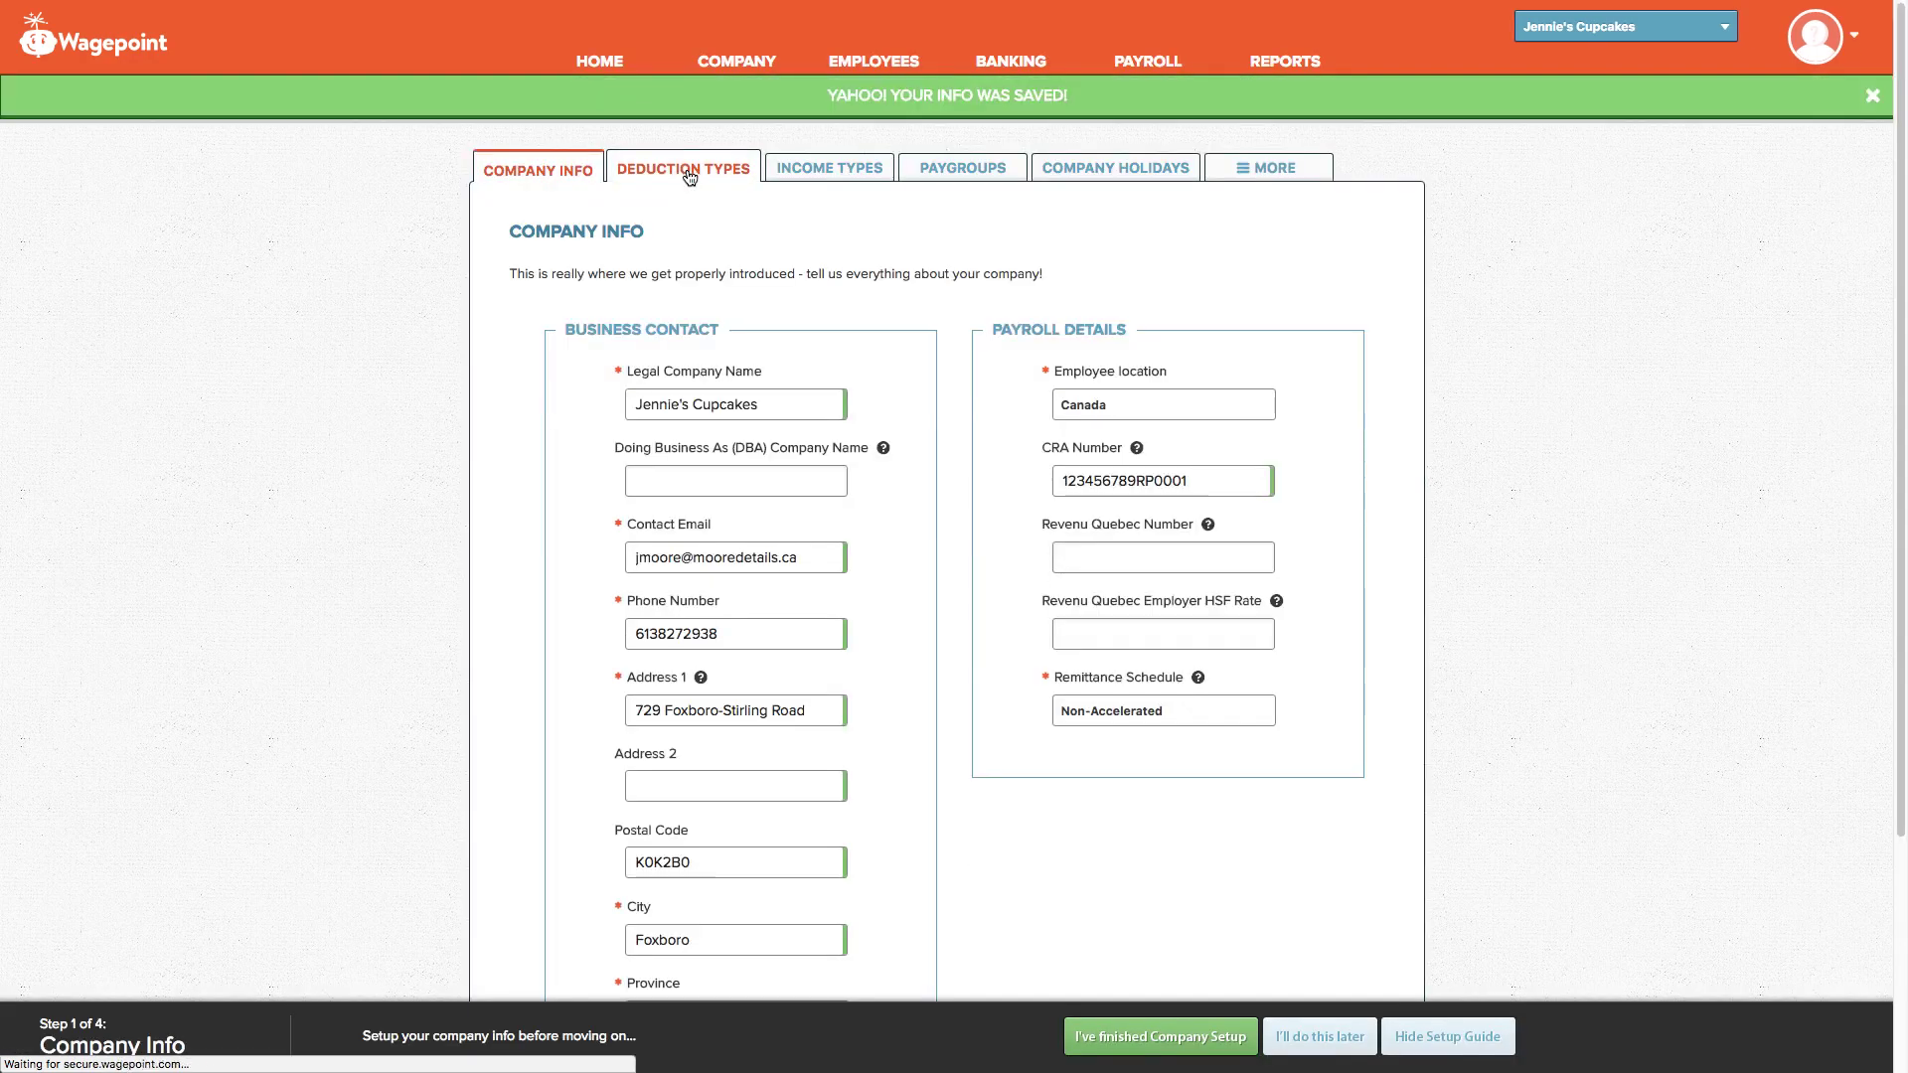
Step: Browse the available deduction types, cancel without adding one, and view the Income Types list
click(689, 176)
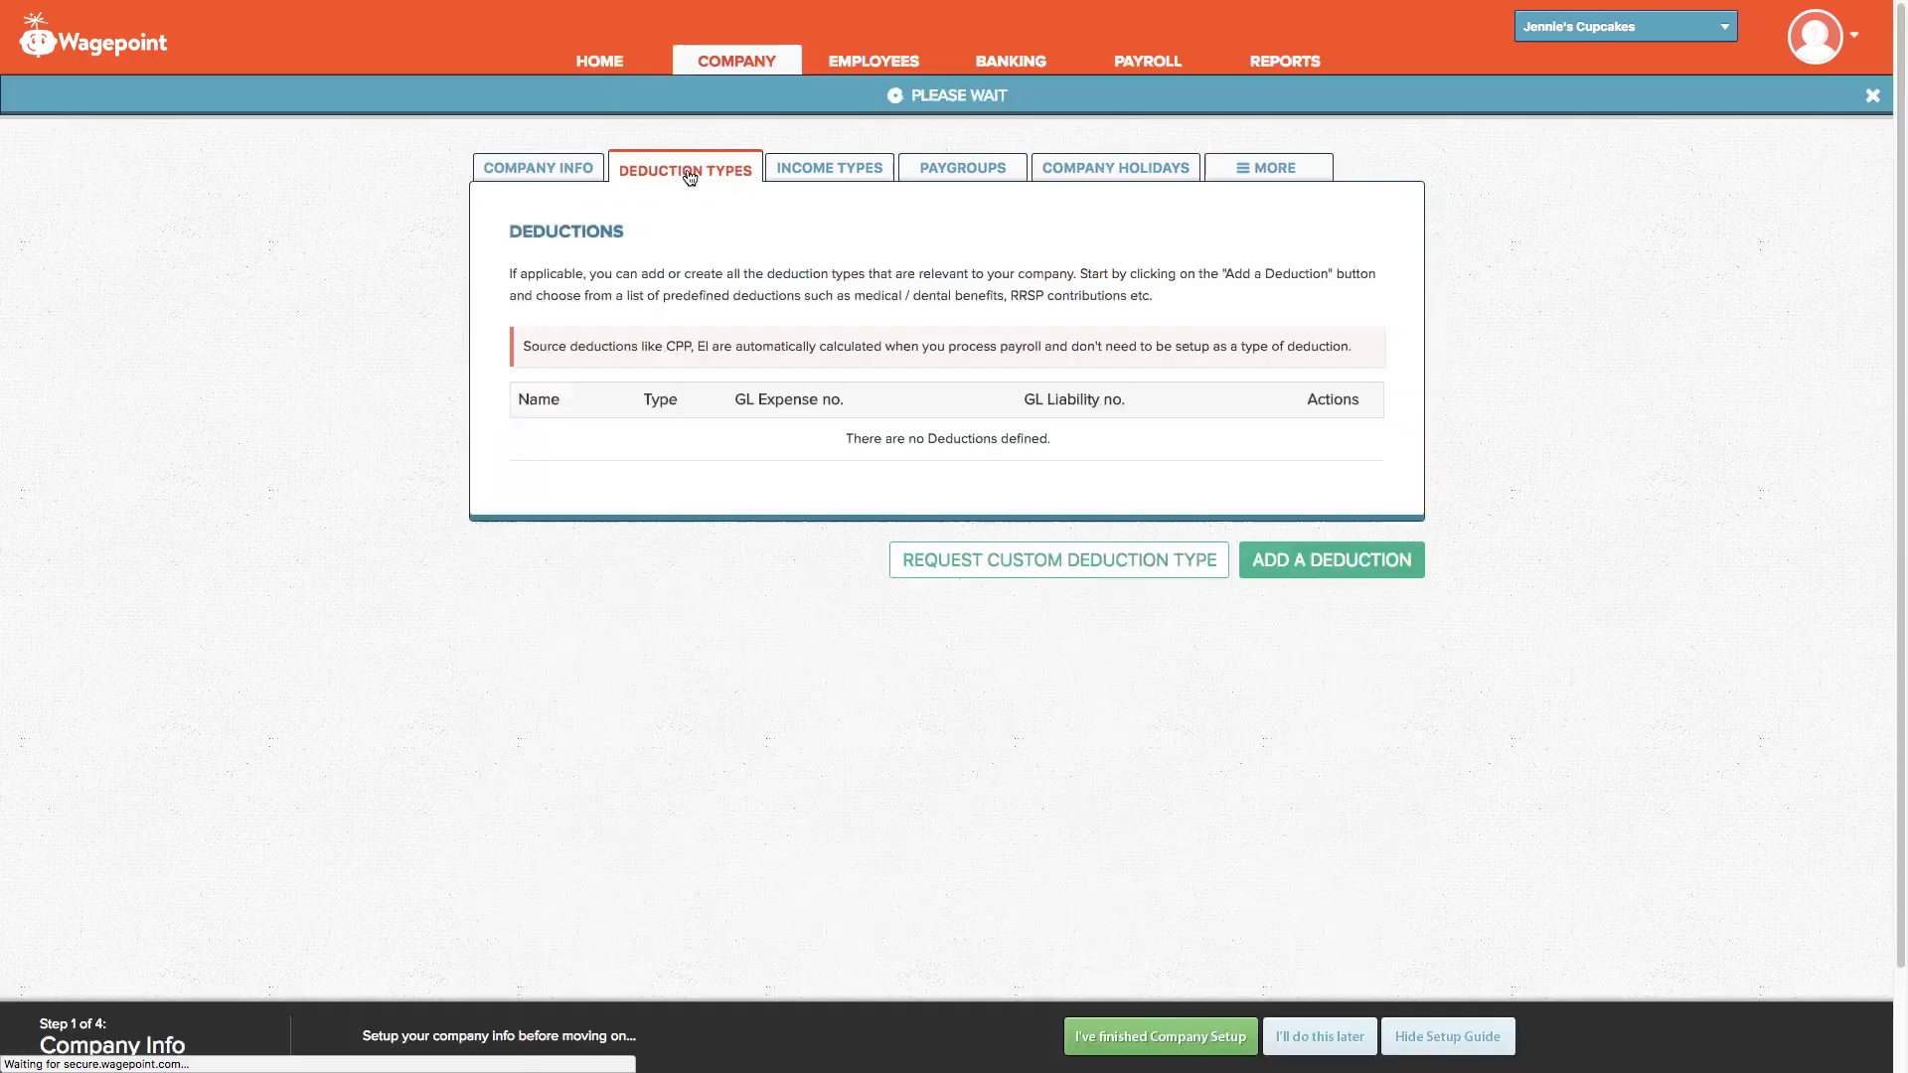
click(1362, 564)
click(1045, 413)
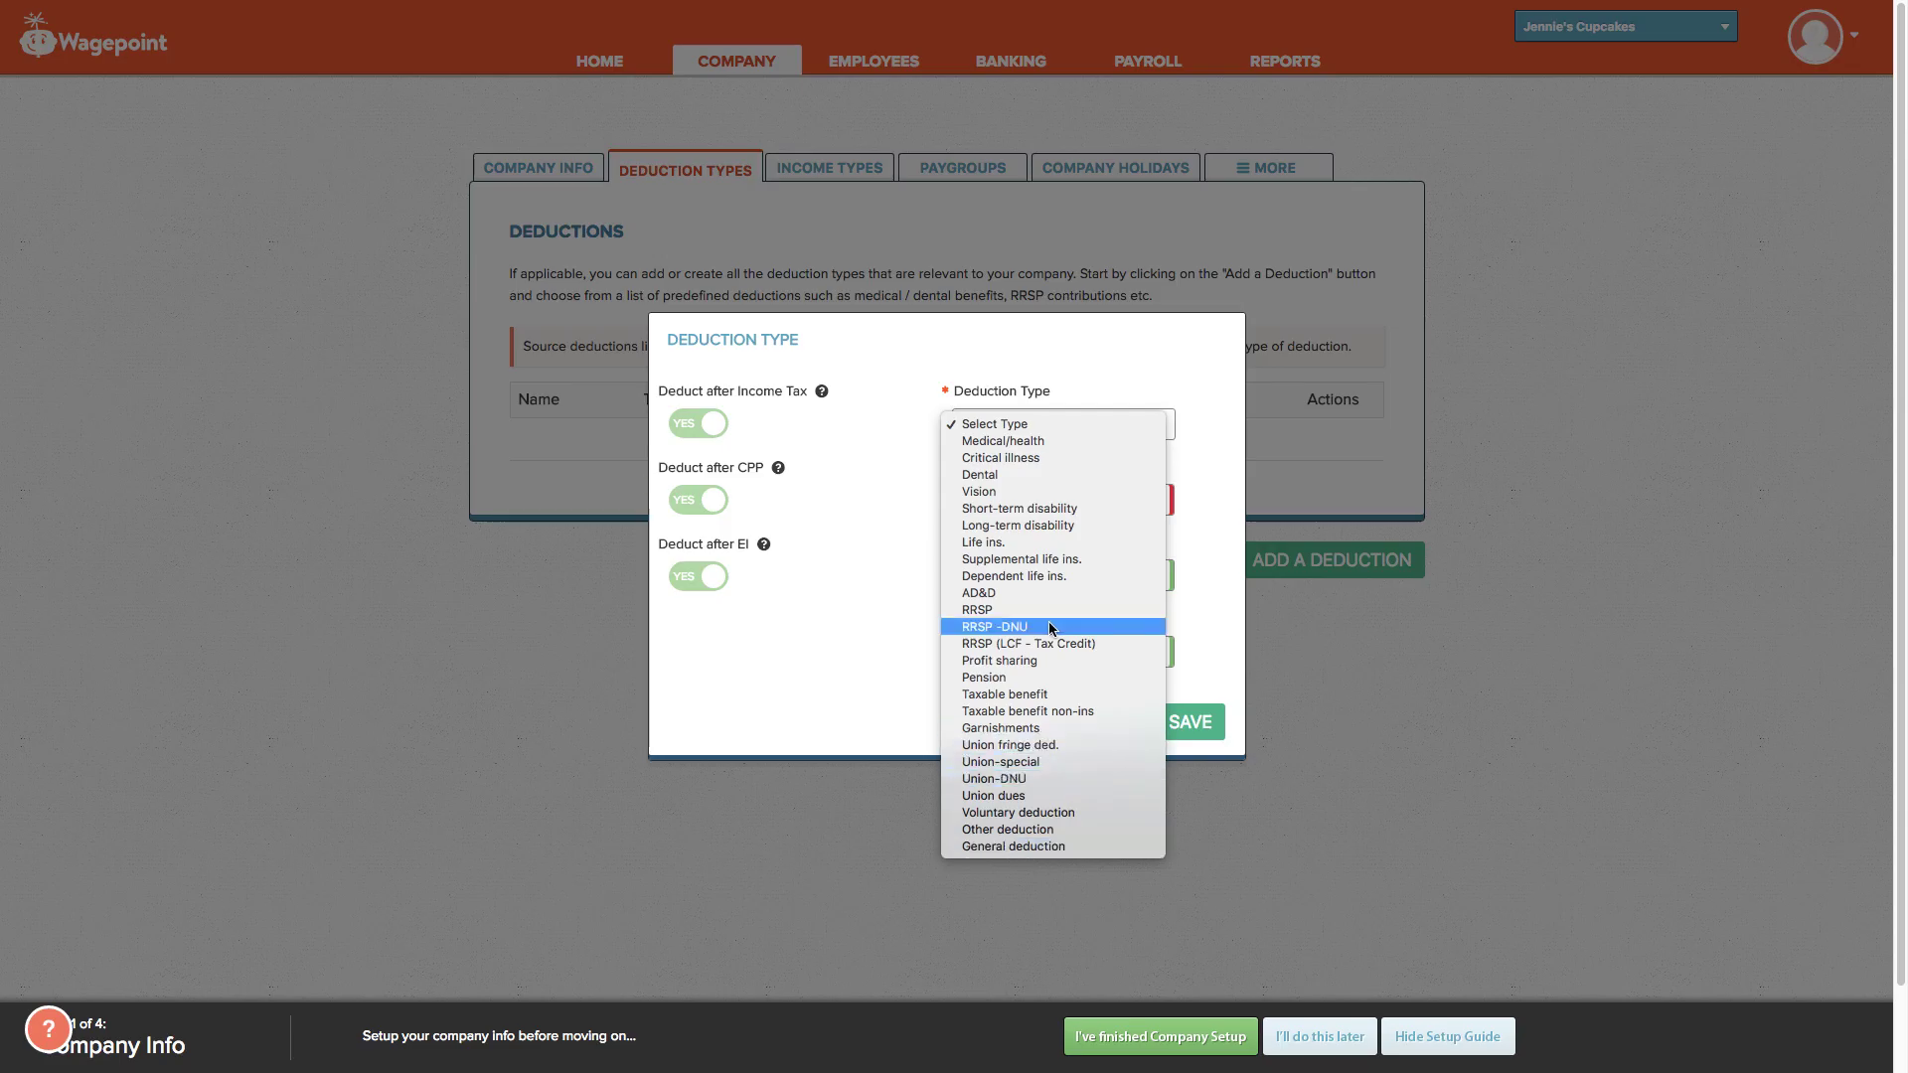
click(857, 572)
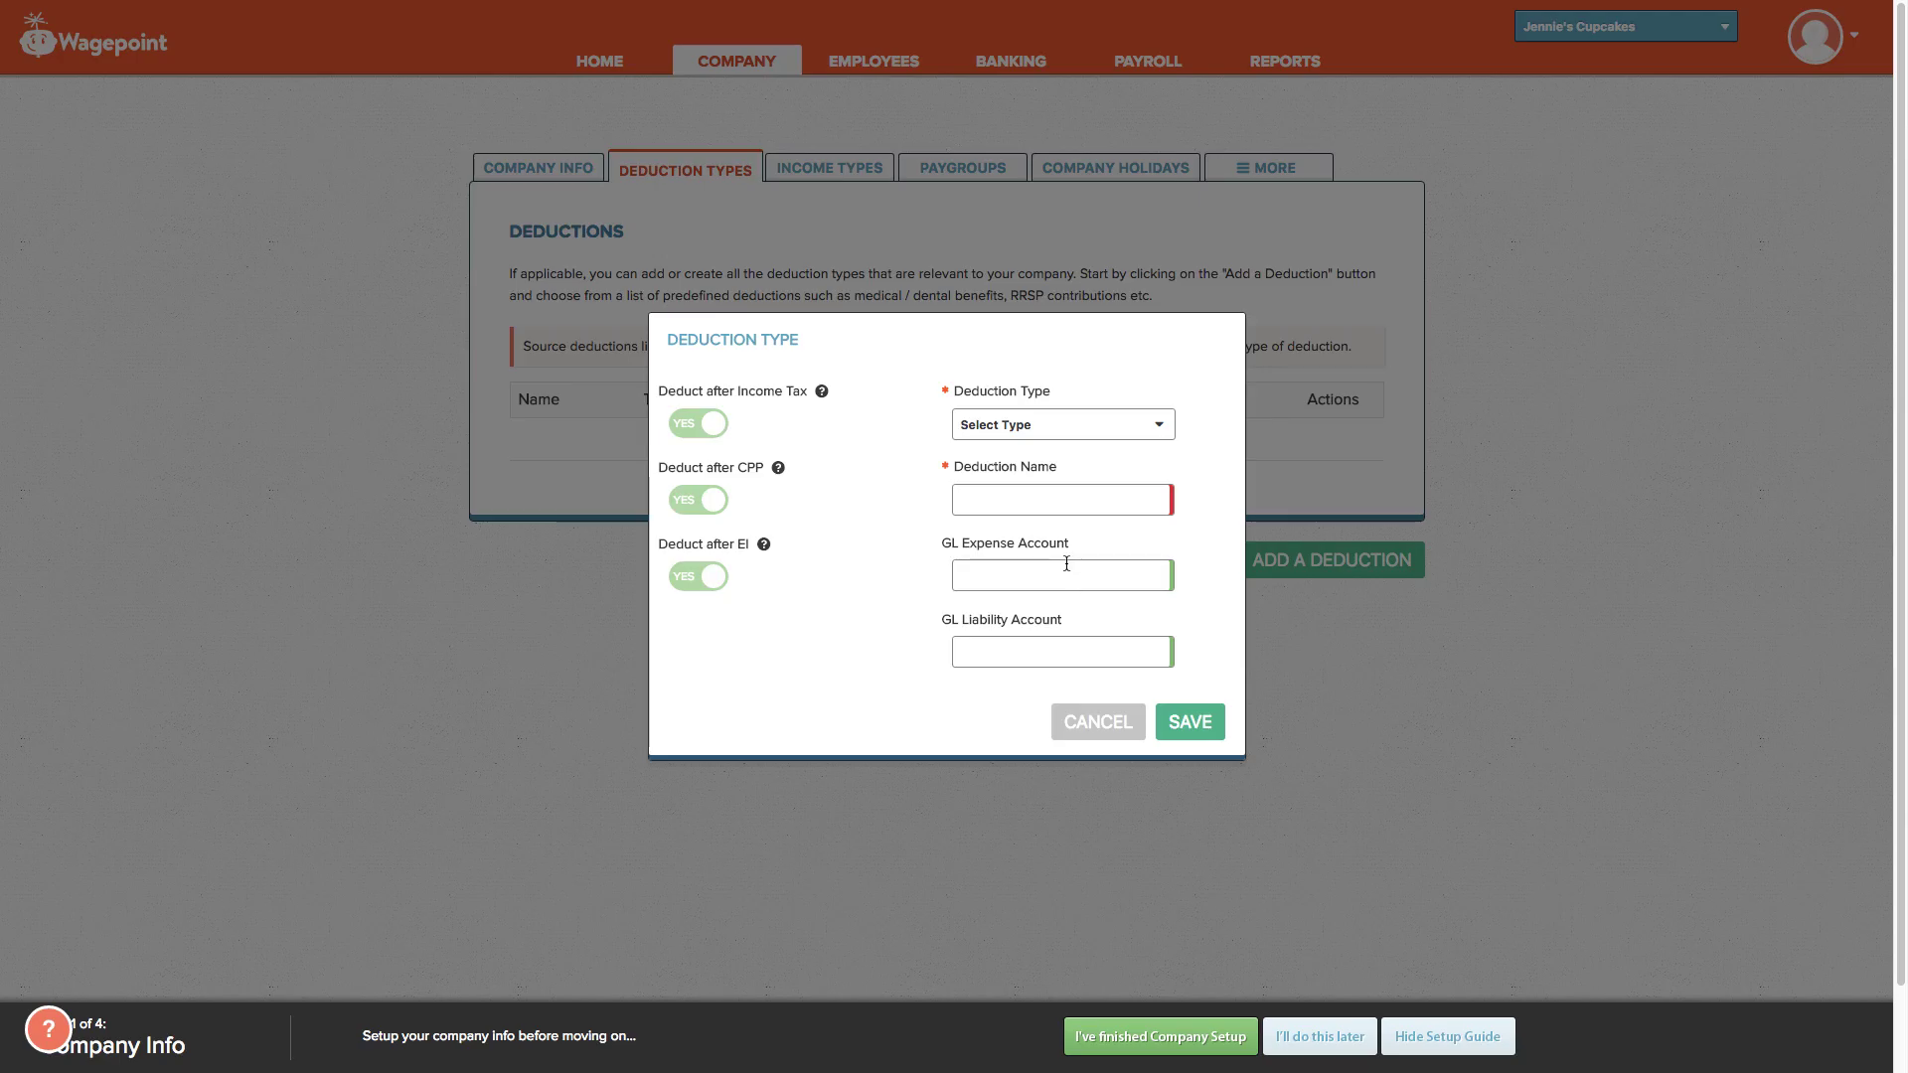
click(1124, 726)
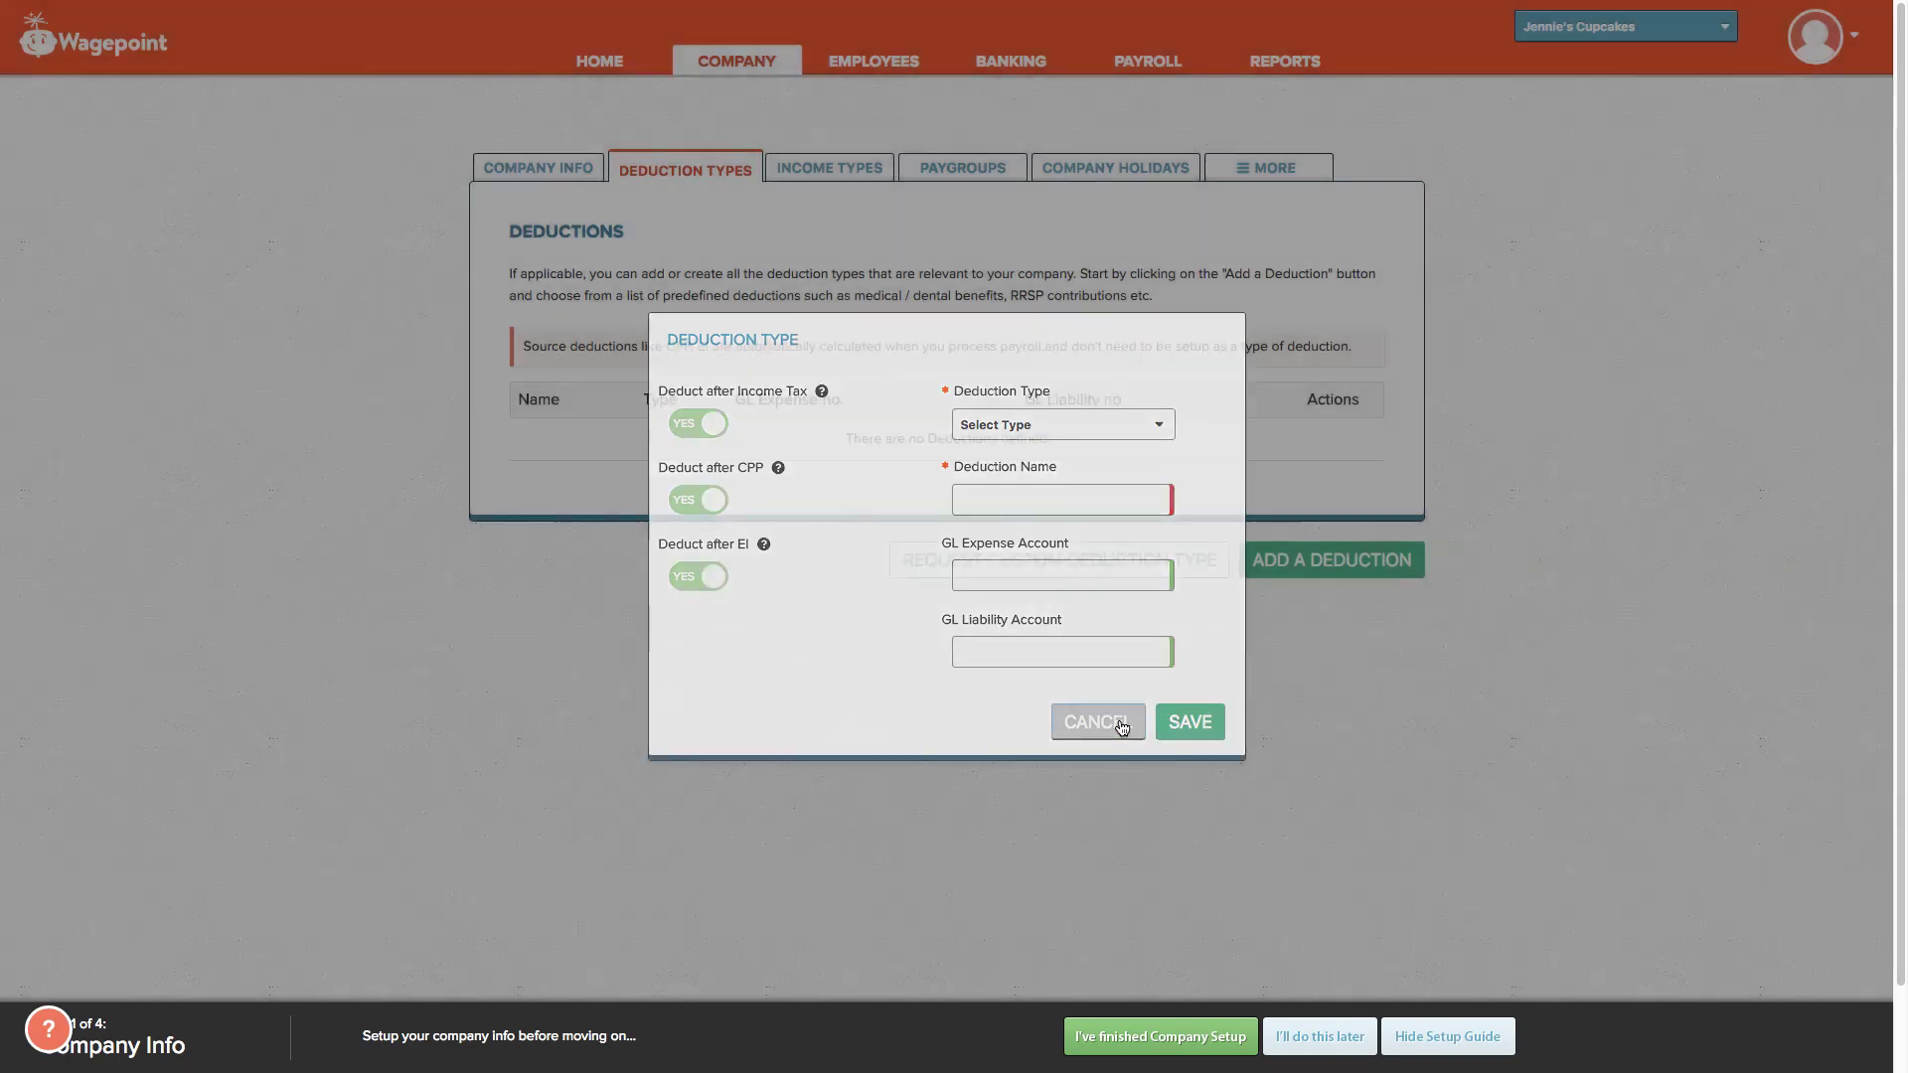
click(830, 180)
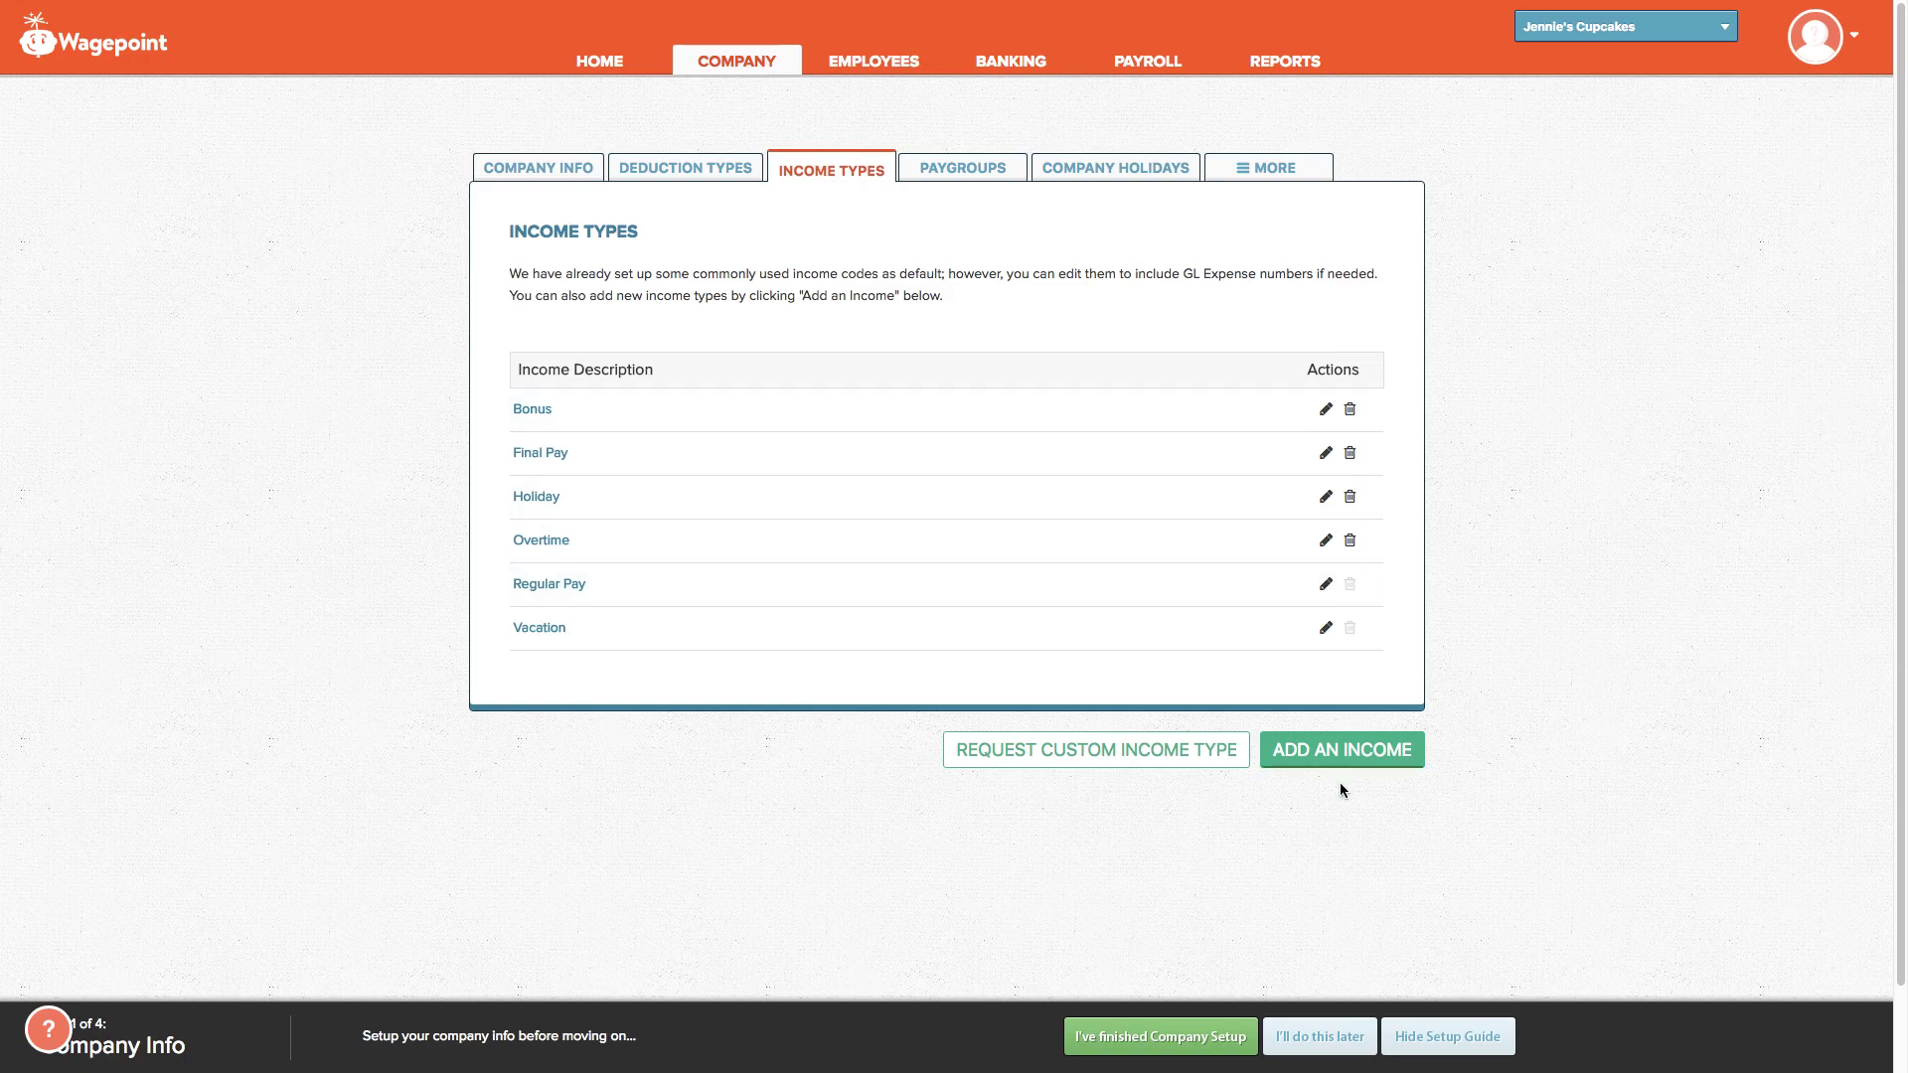
Step: Check the Income Type options without adding one, then view the CA - Bi-weekly paygroup
click(1342, 757)
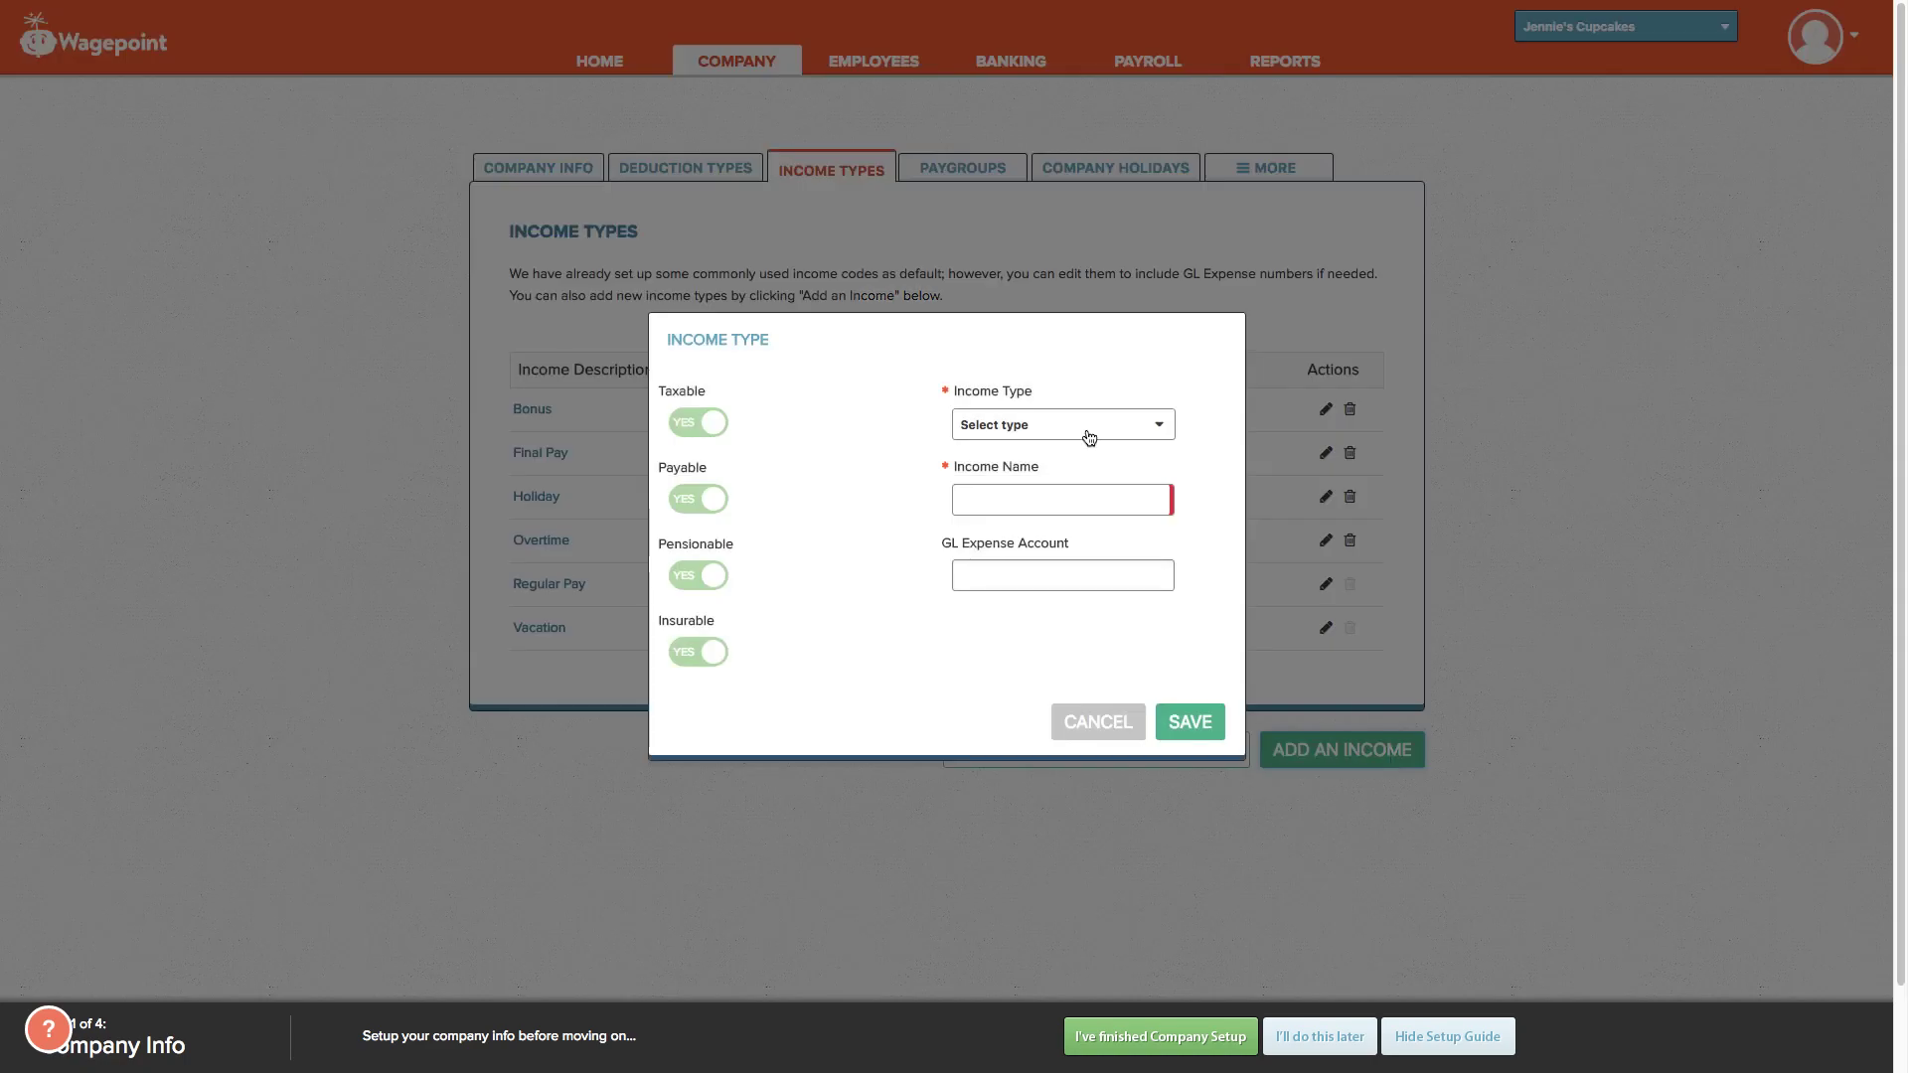
click(1088, 435)
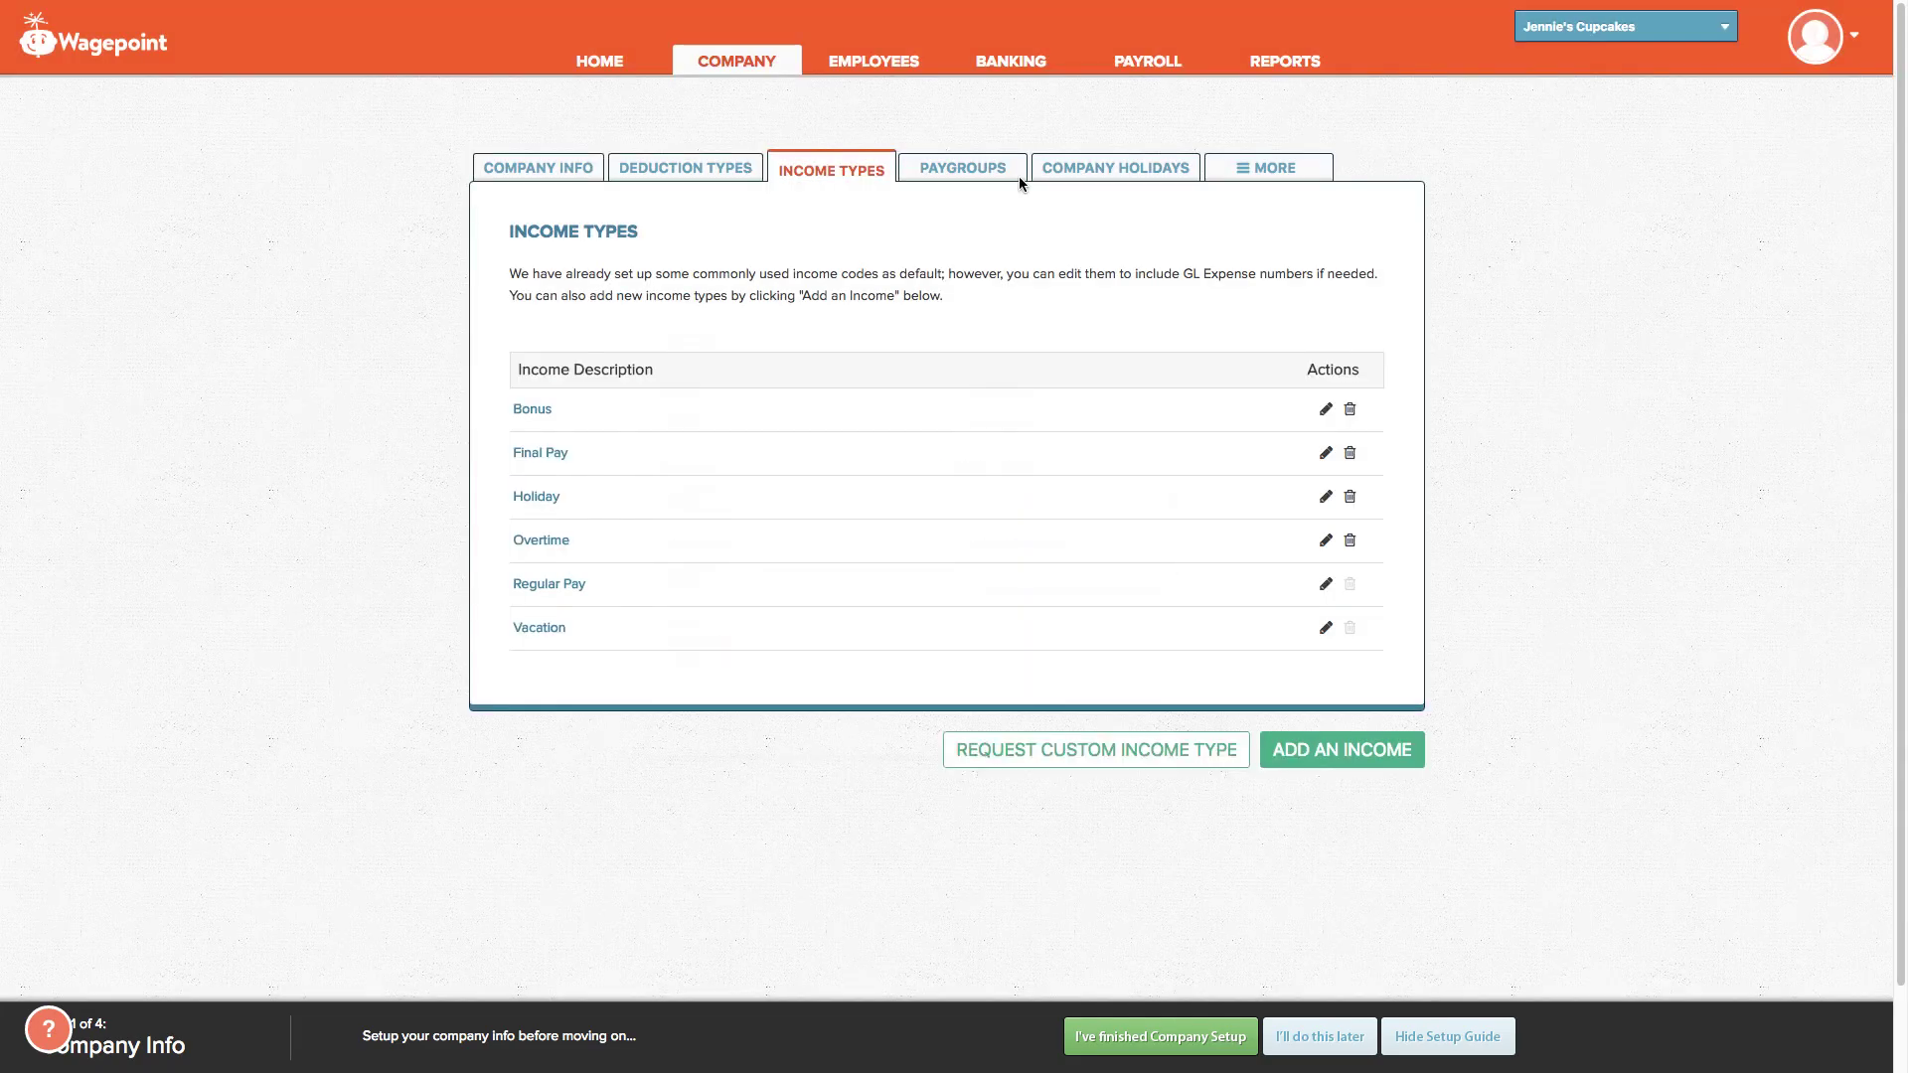
click(978, 167)
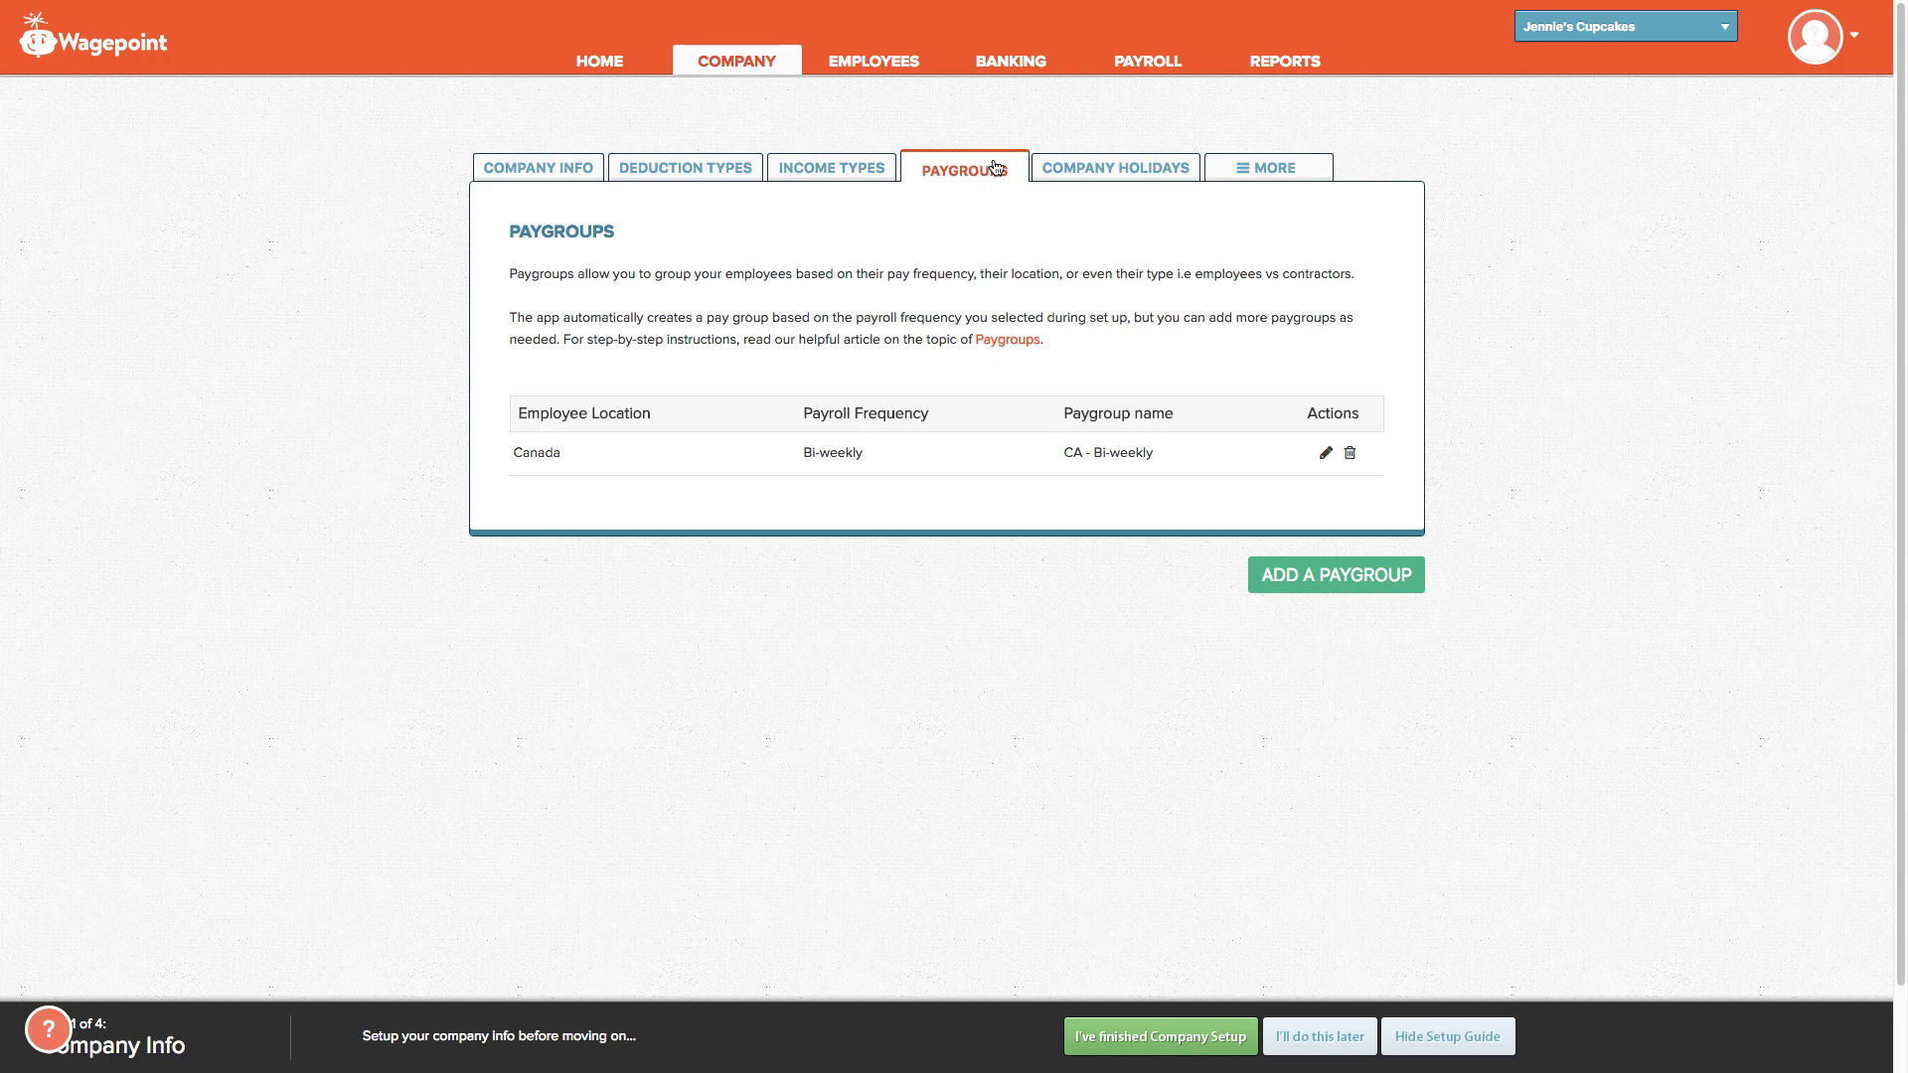
Step: Show the Company Holidays list starting with Civic Day 08/06/2018
click(1096, 178)
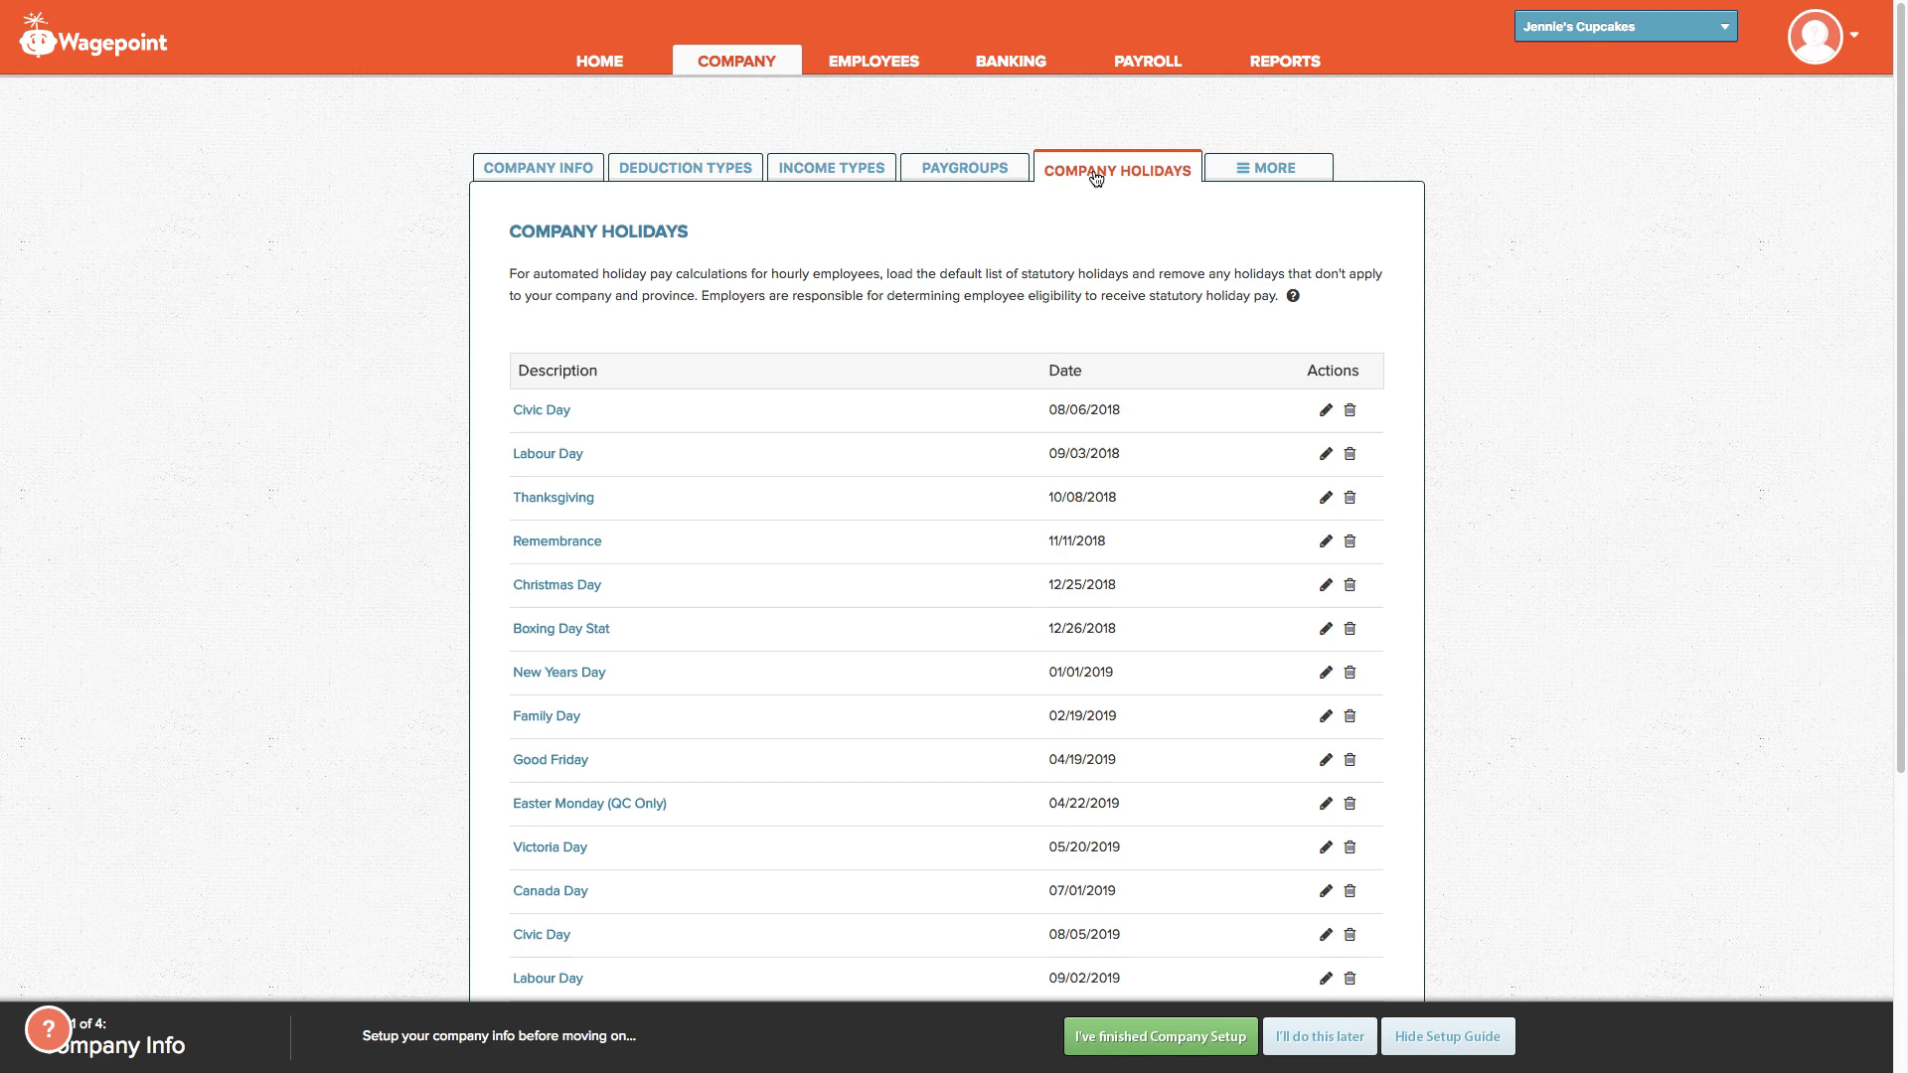
Step: Load the default statutory holidays, backing out of deleting them all
scroll(1063, 522, down, 5)
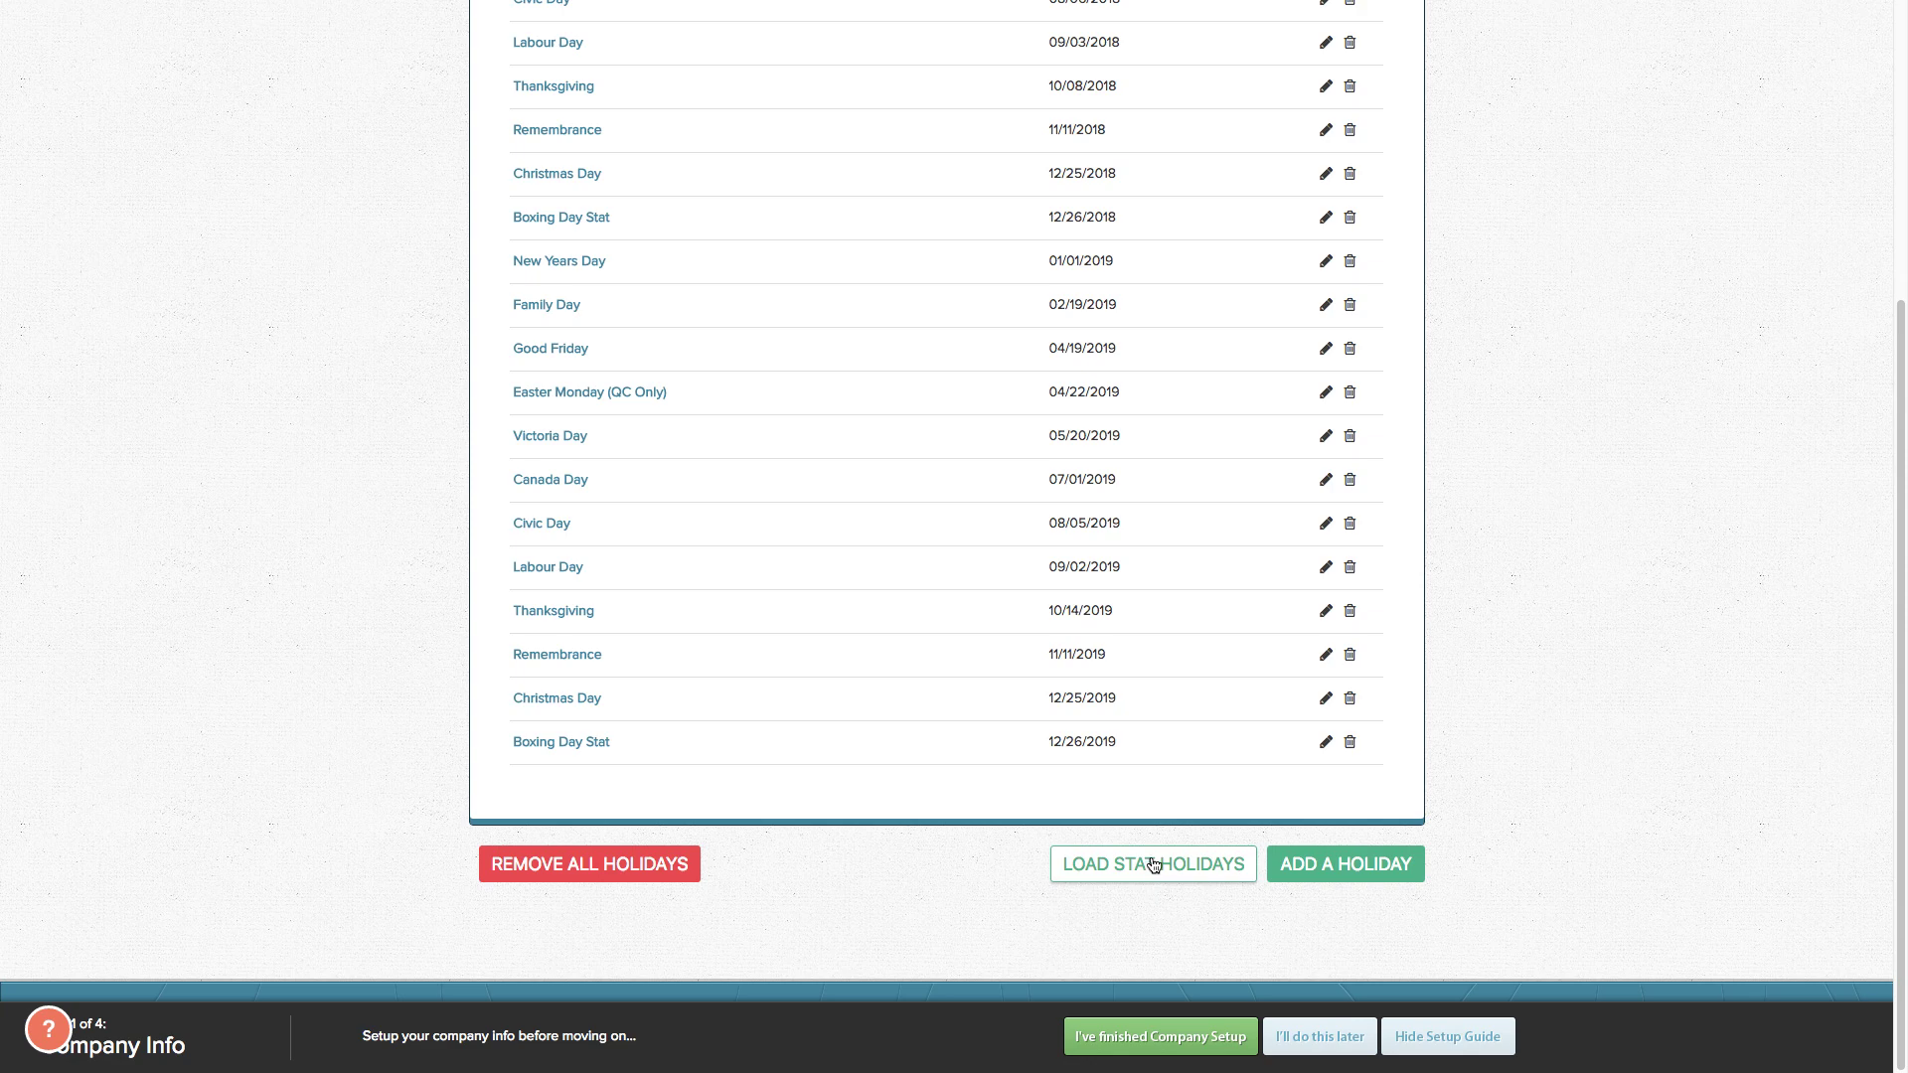
click(1153, 864)
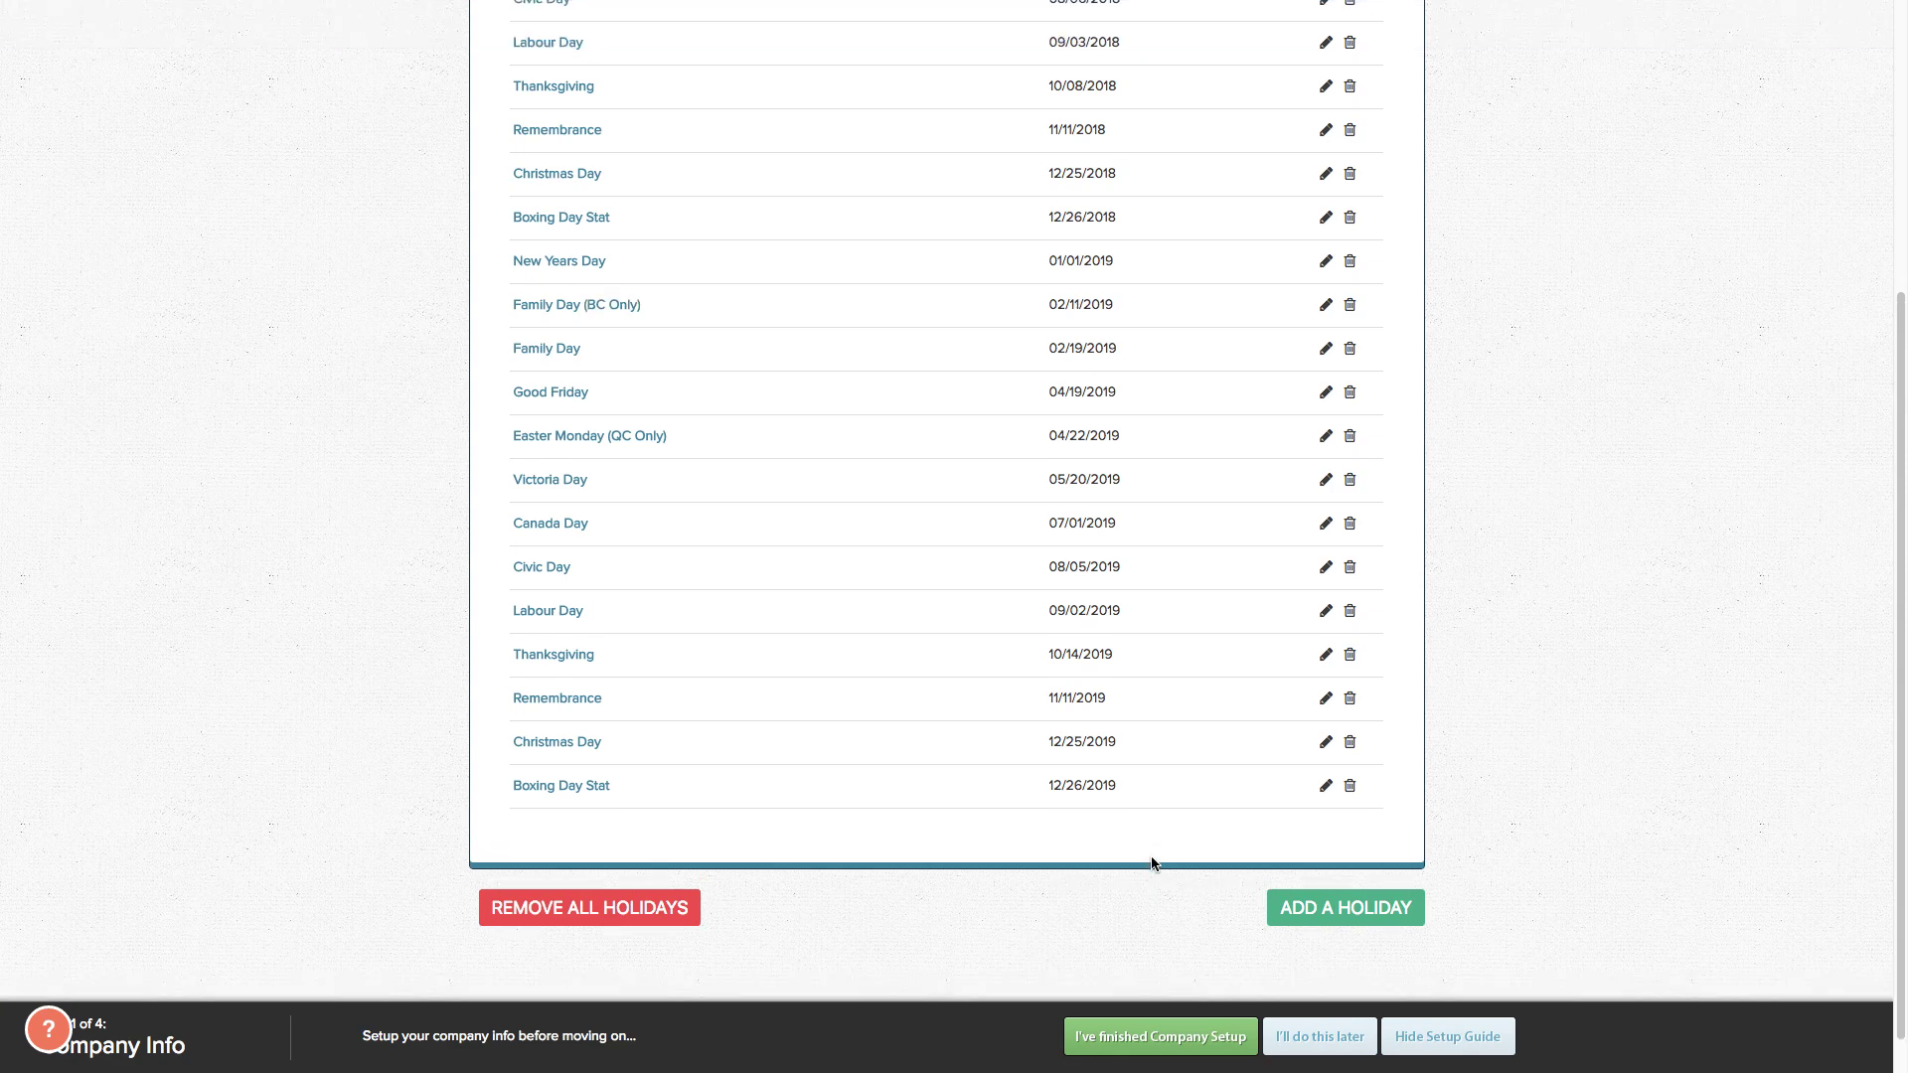
scroll(998, 627, up, 4)
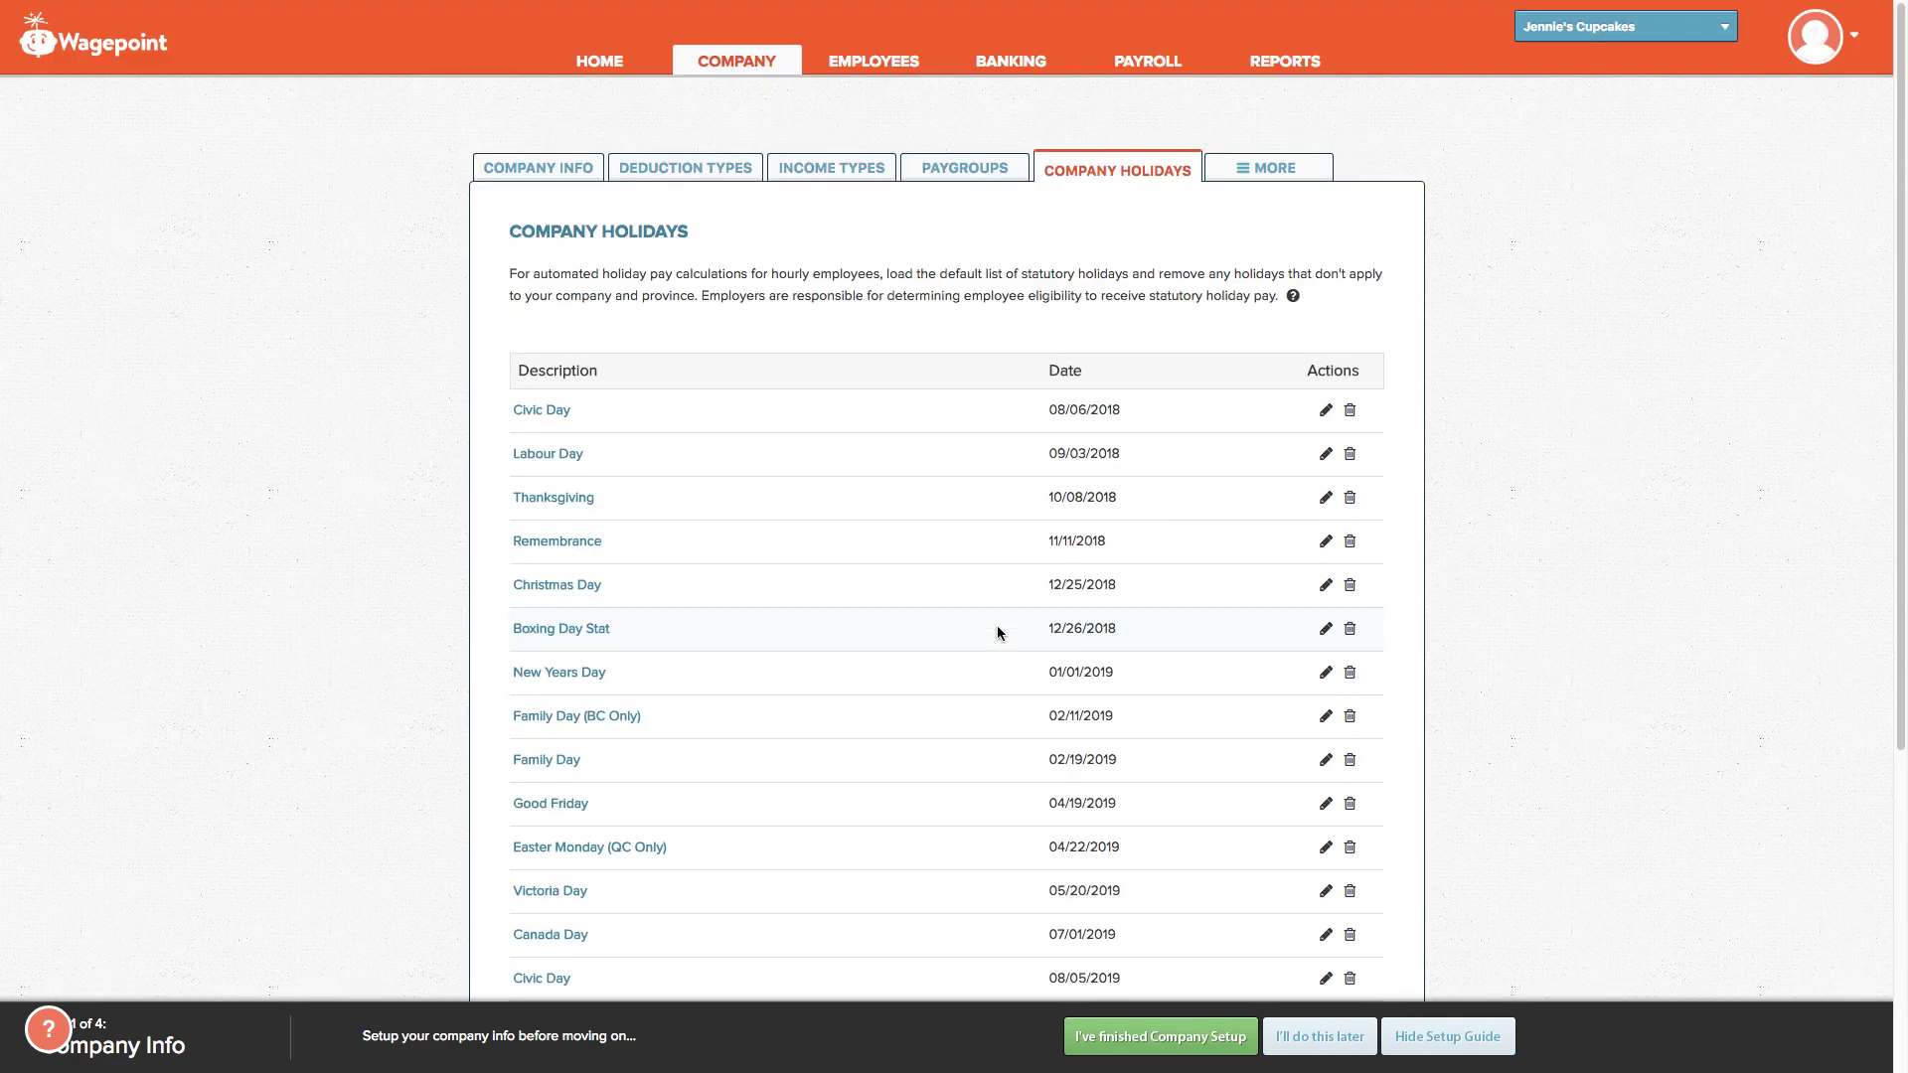
scroll(998, 627, down, 2)
scroll(998, 632, down, 3)
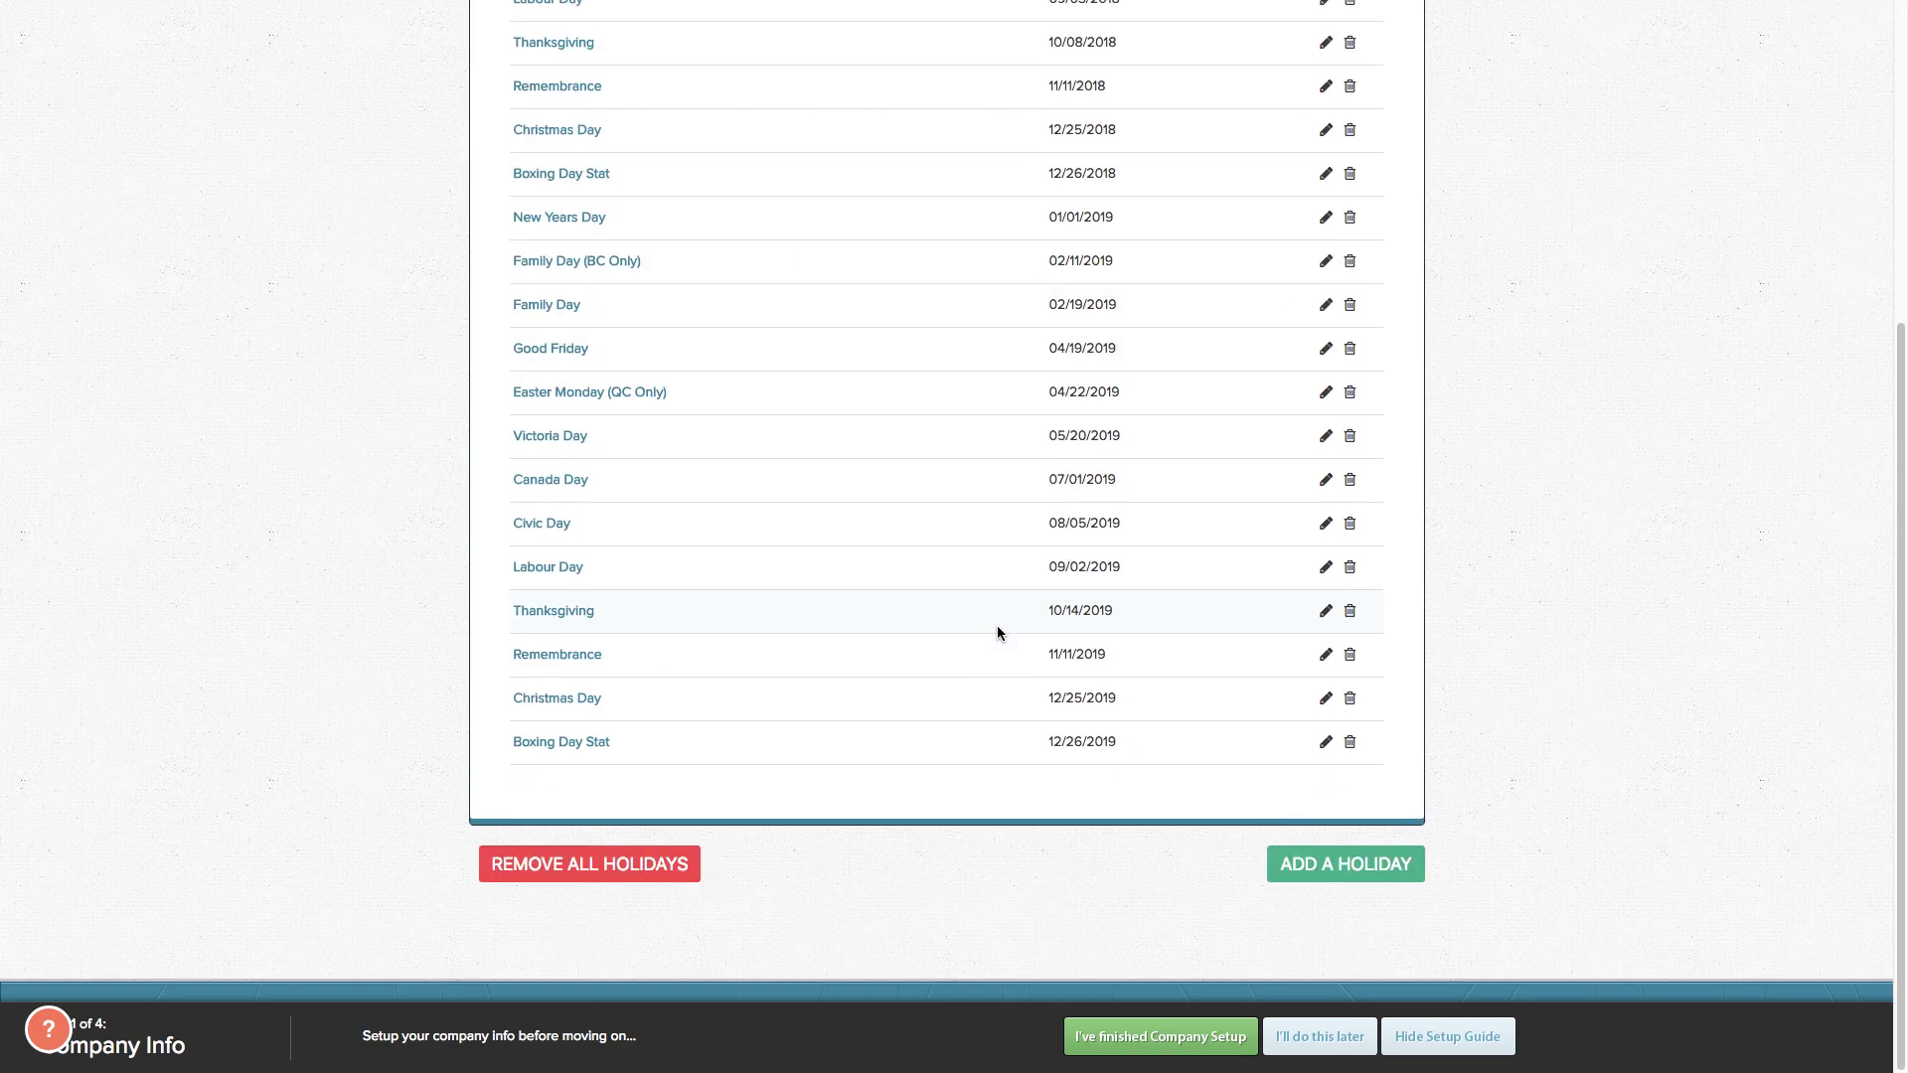
click(614, 867)
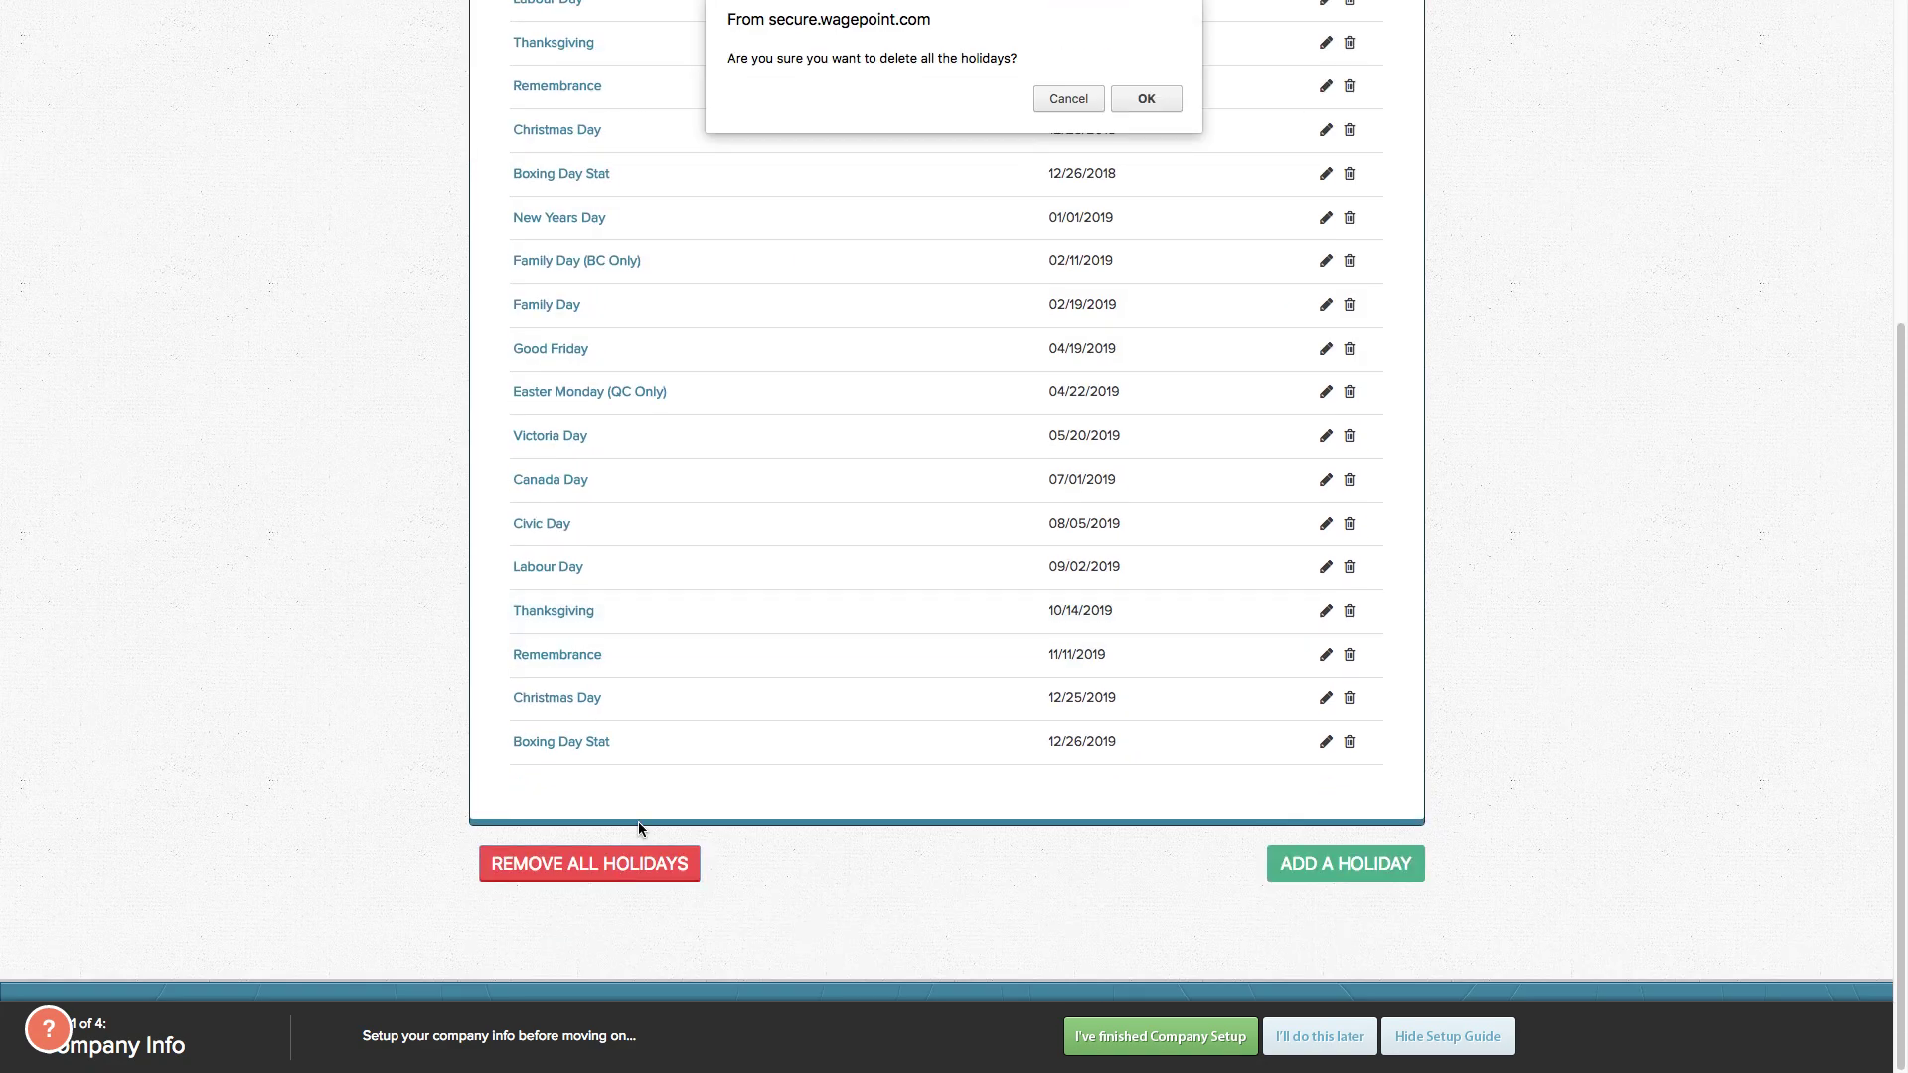
click(1080, 106)
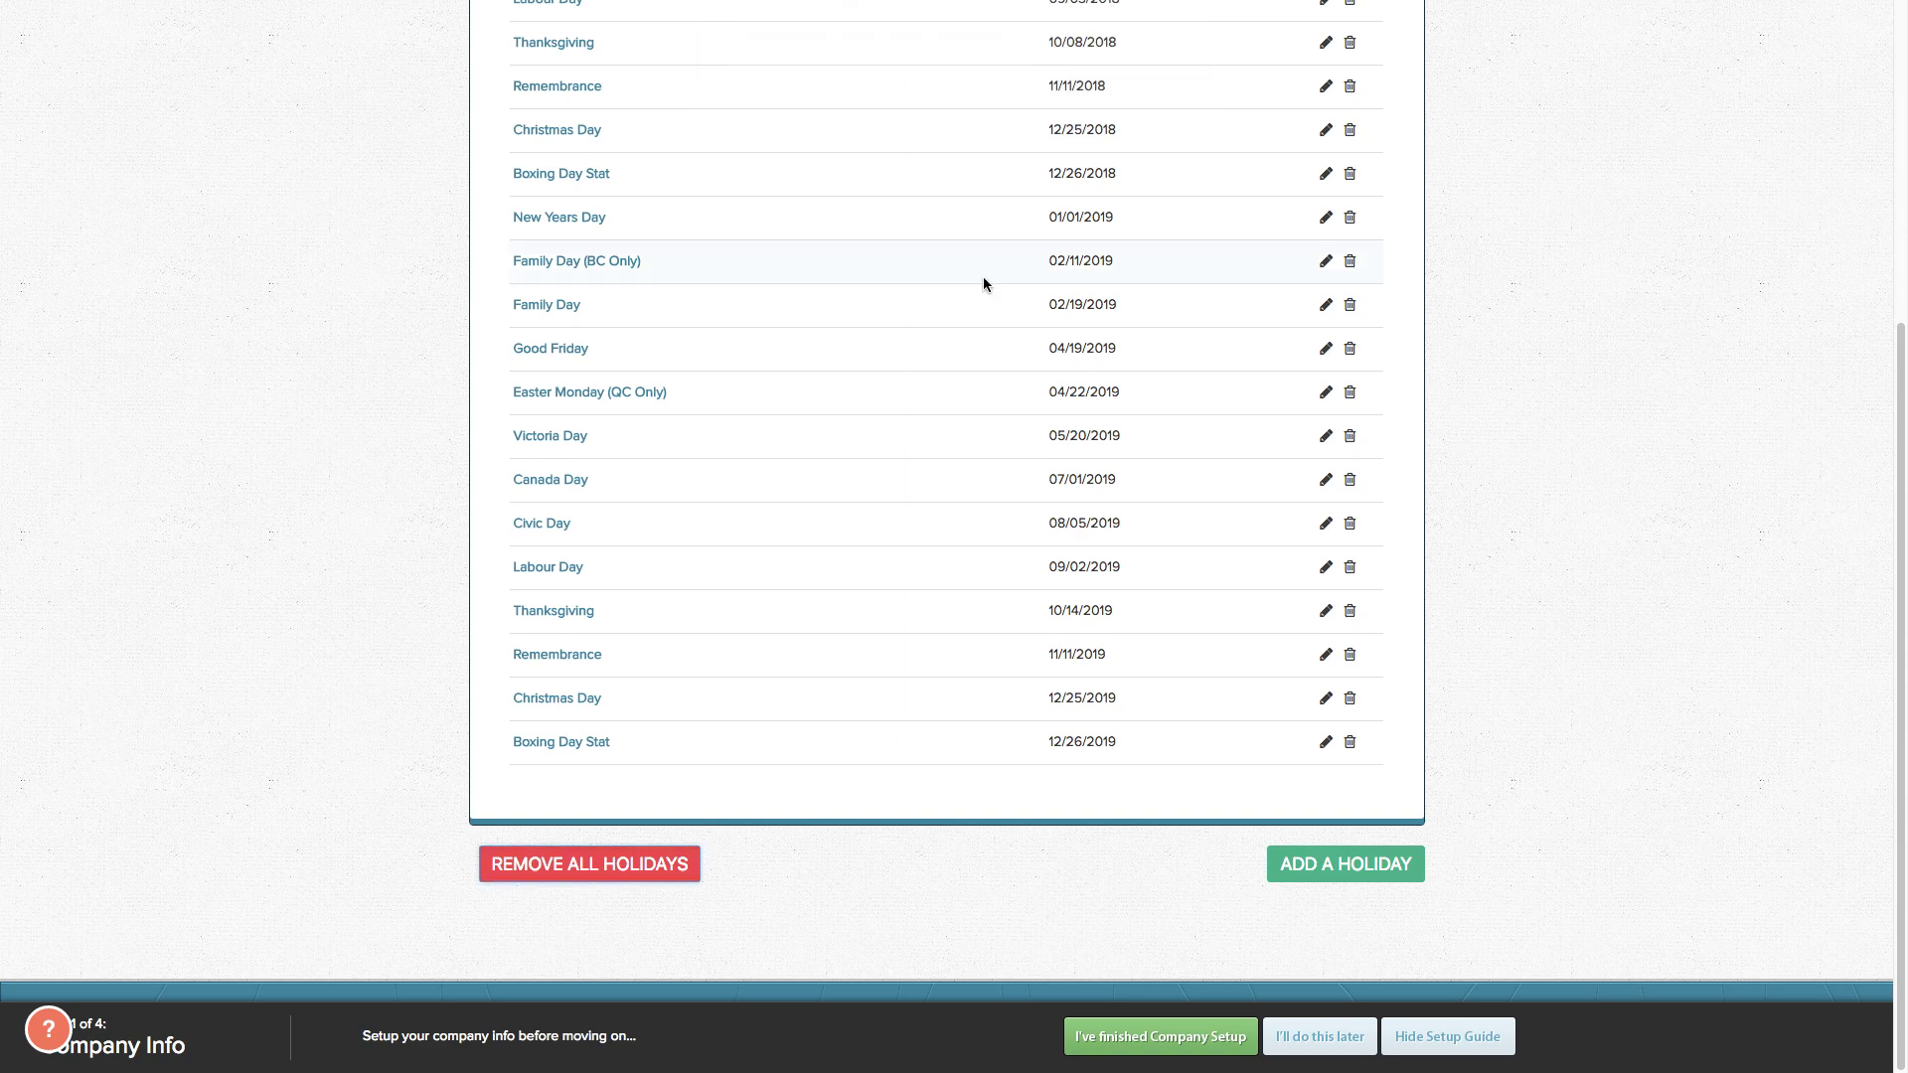
Step: Delete the Family Day (BC Only) 02/11/2019 holiday and expand the More menu
scroll(981, 276, up, 4)
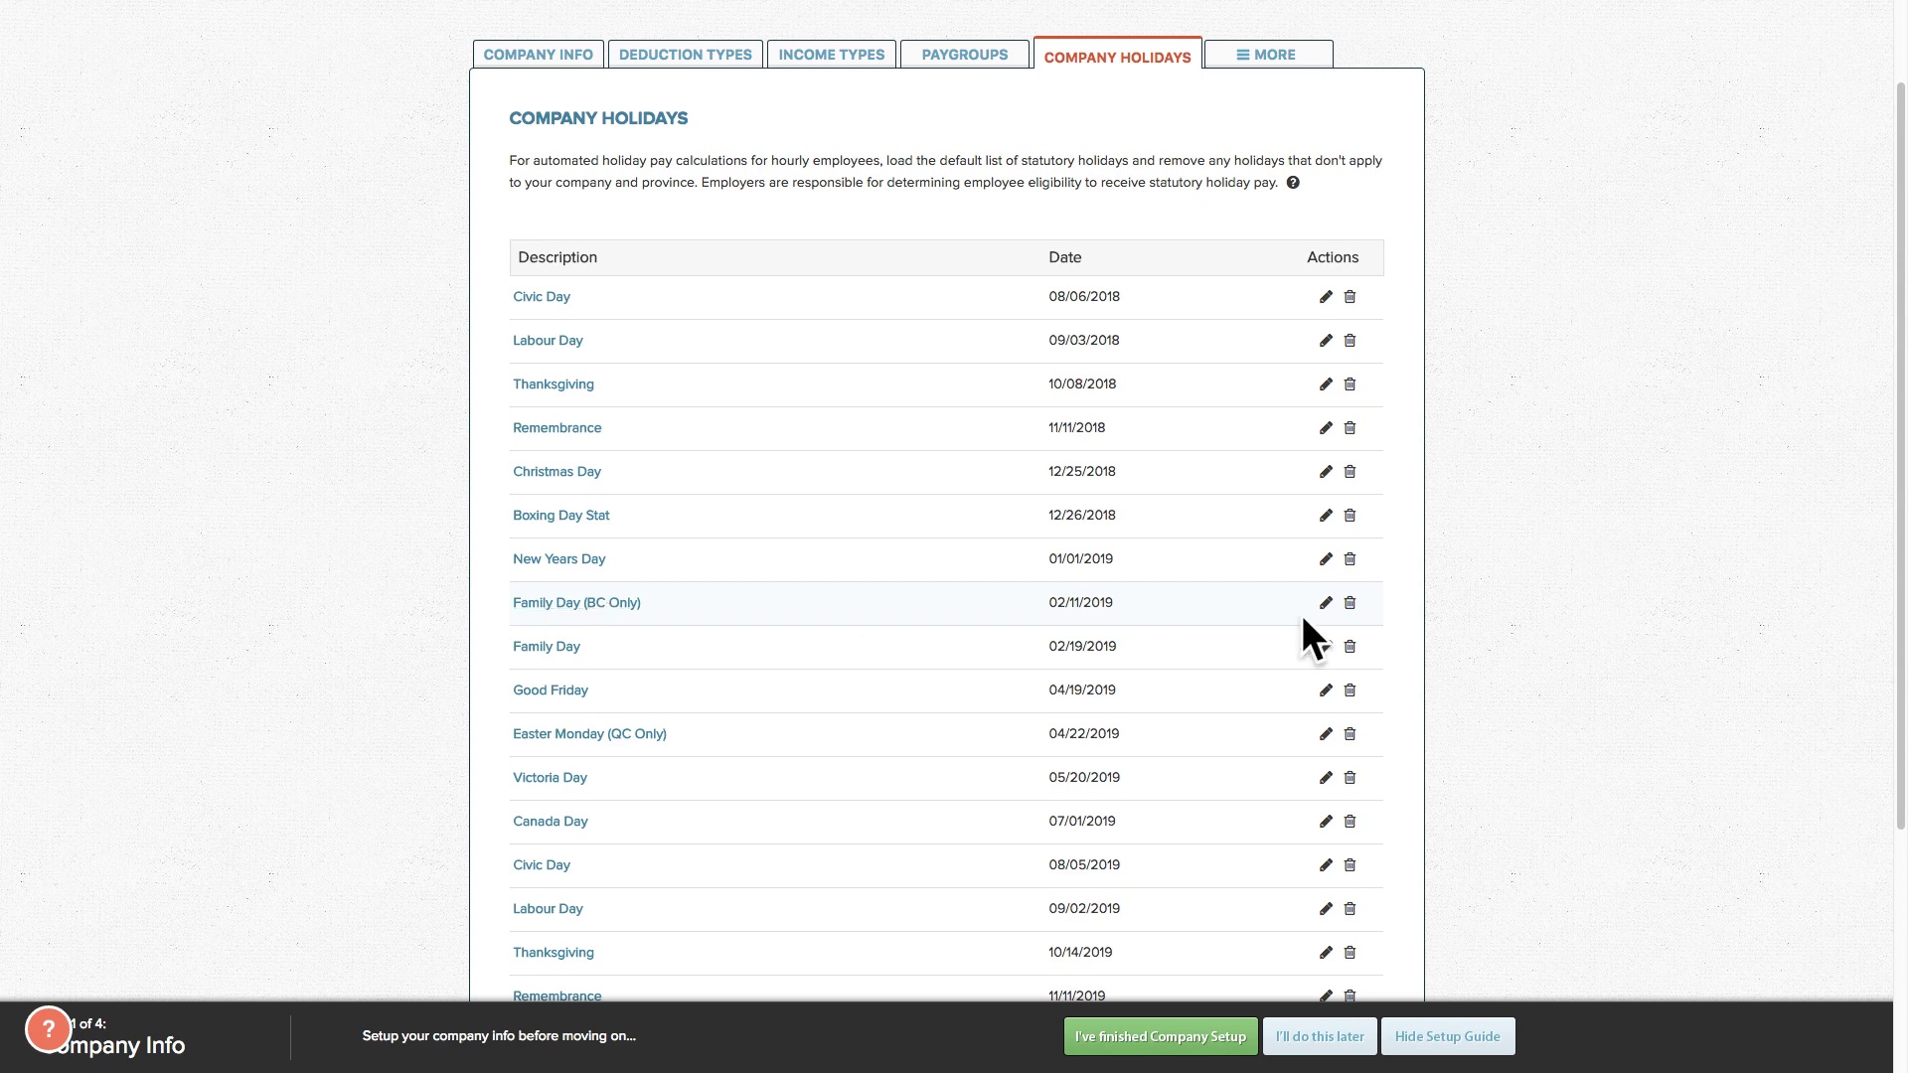
click(1349, 603)
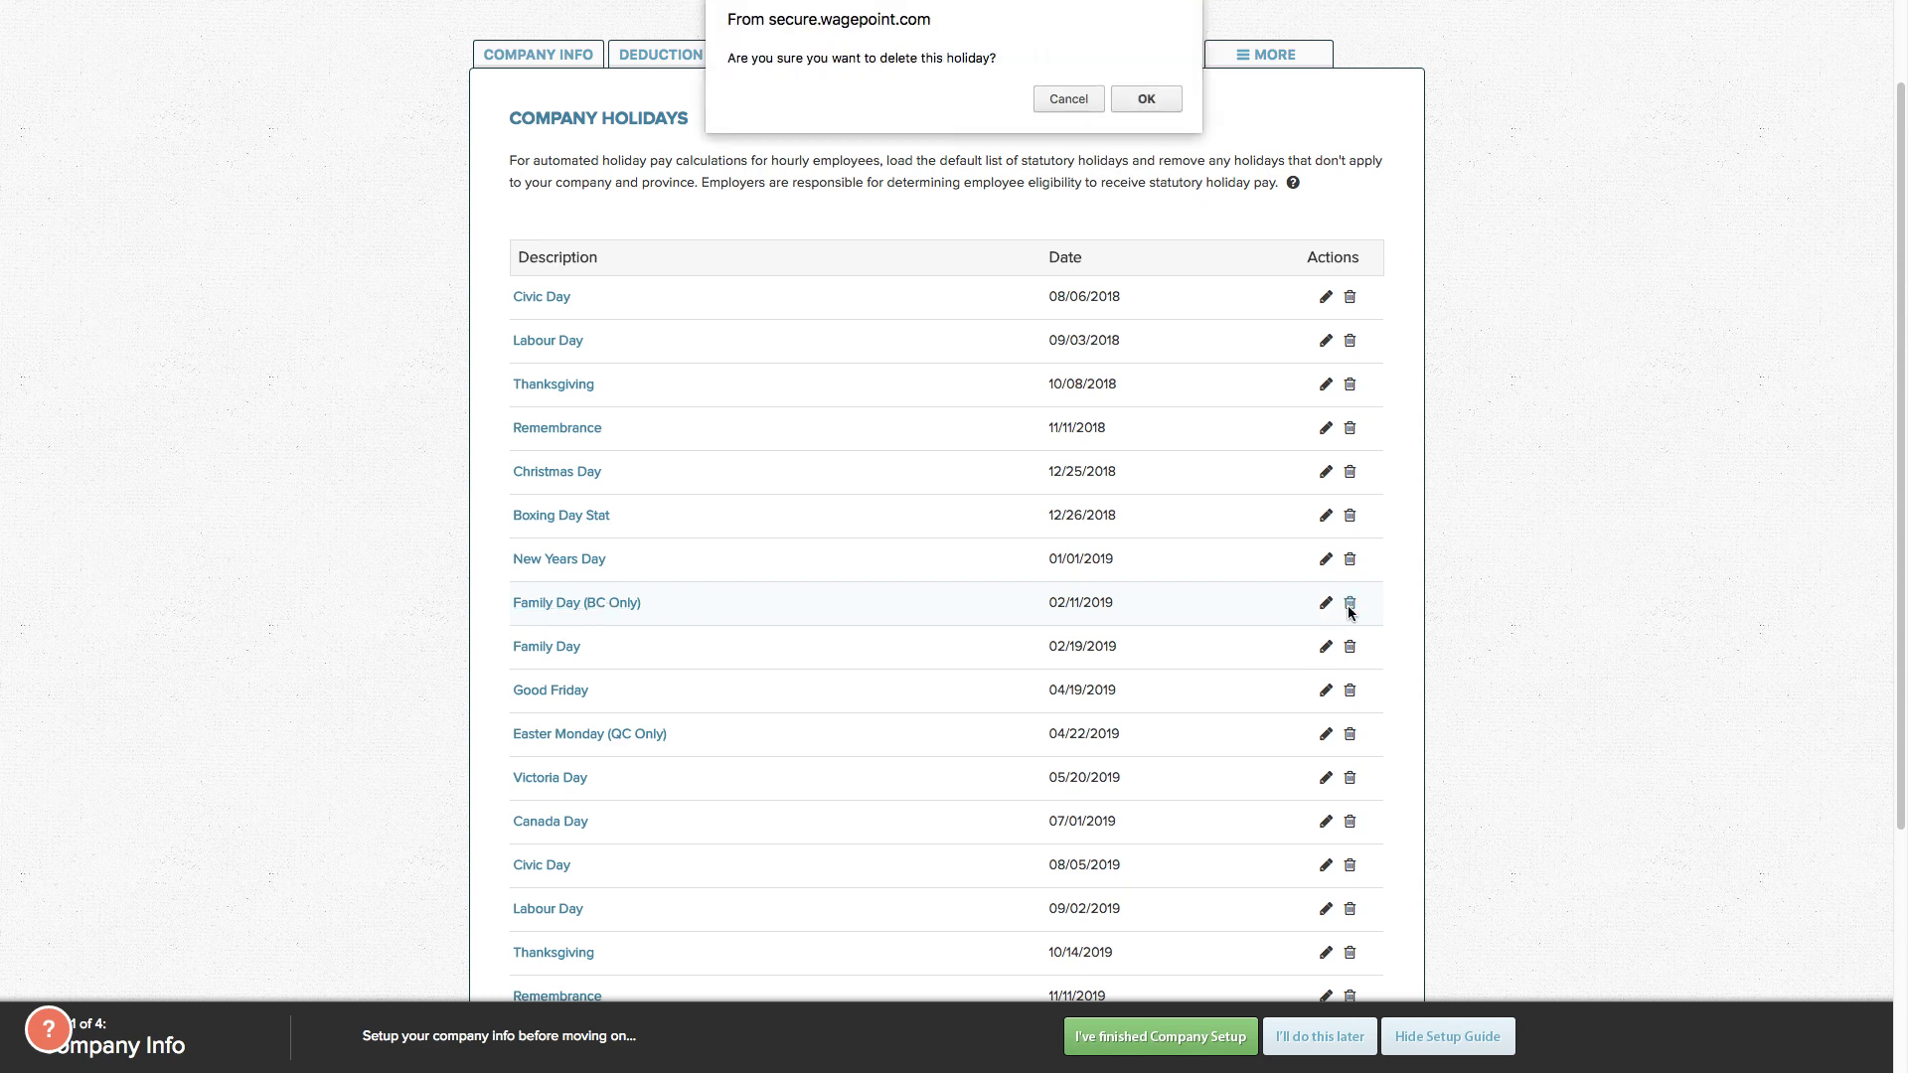
click(1144, 99)
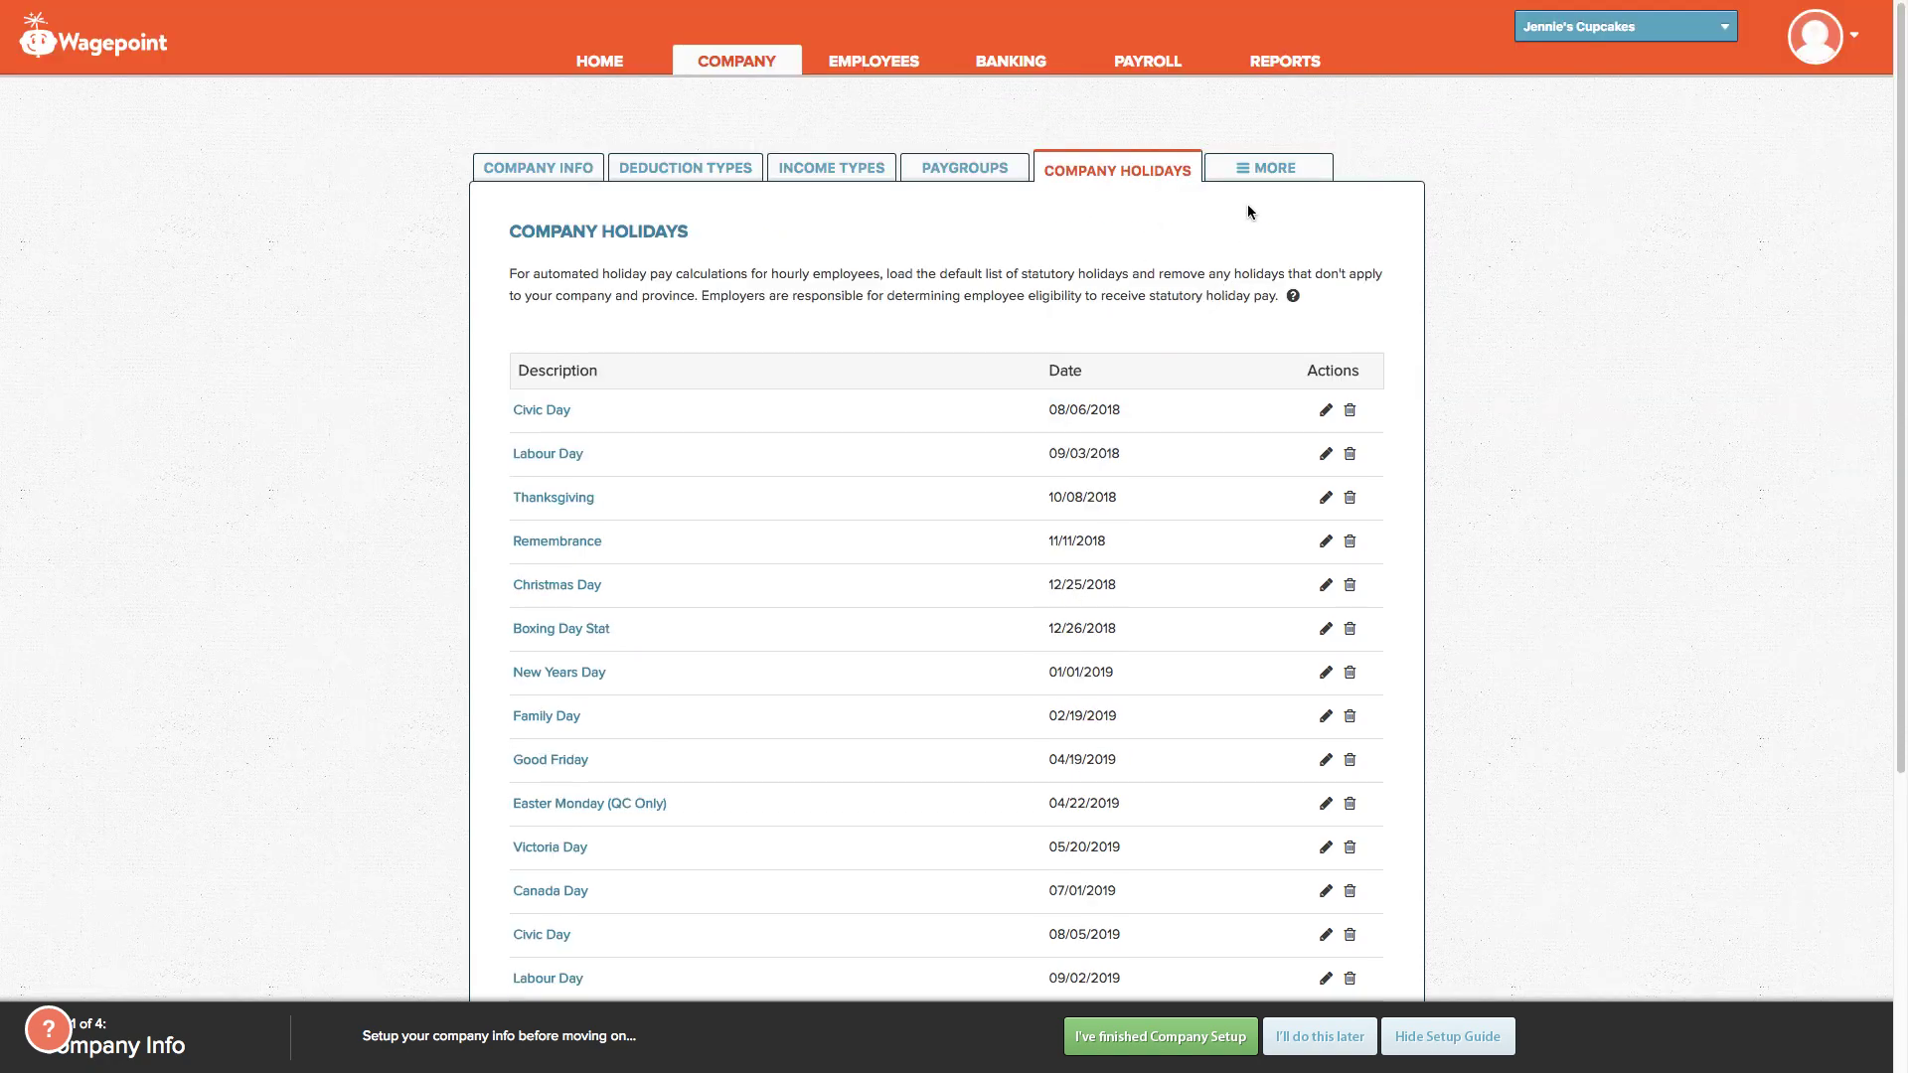
click(1257, 171)
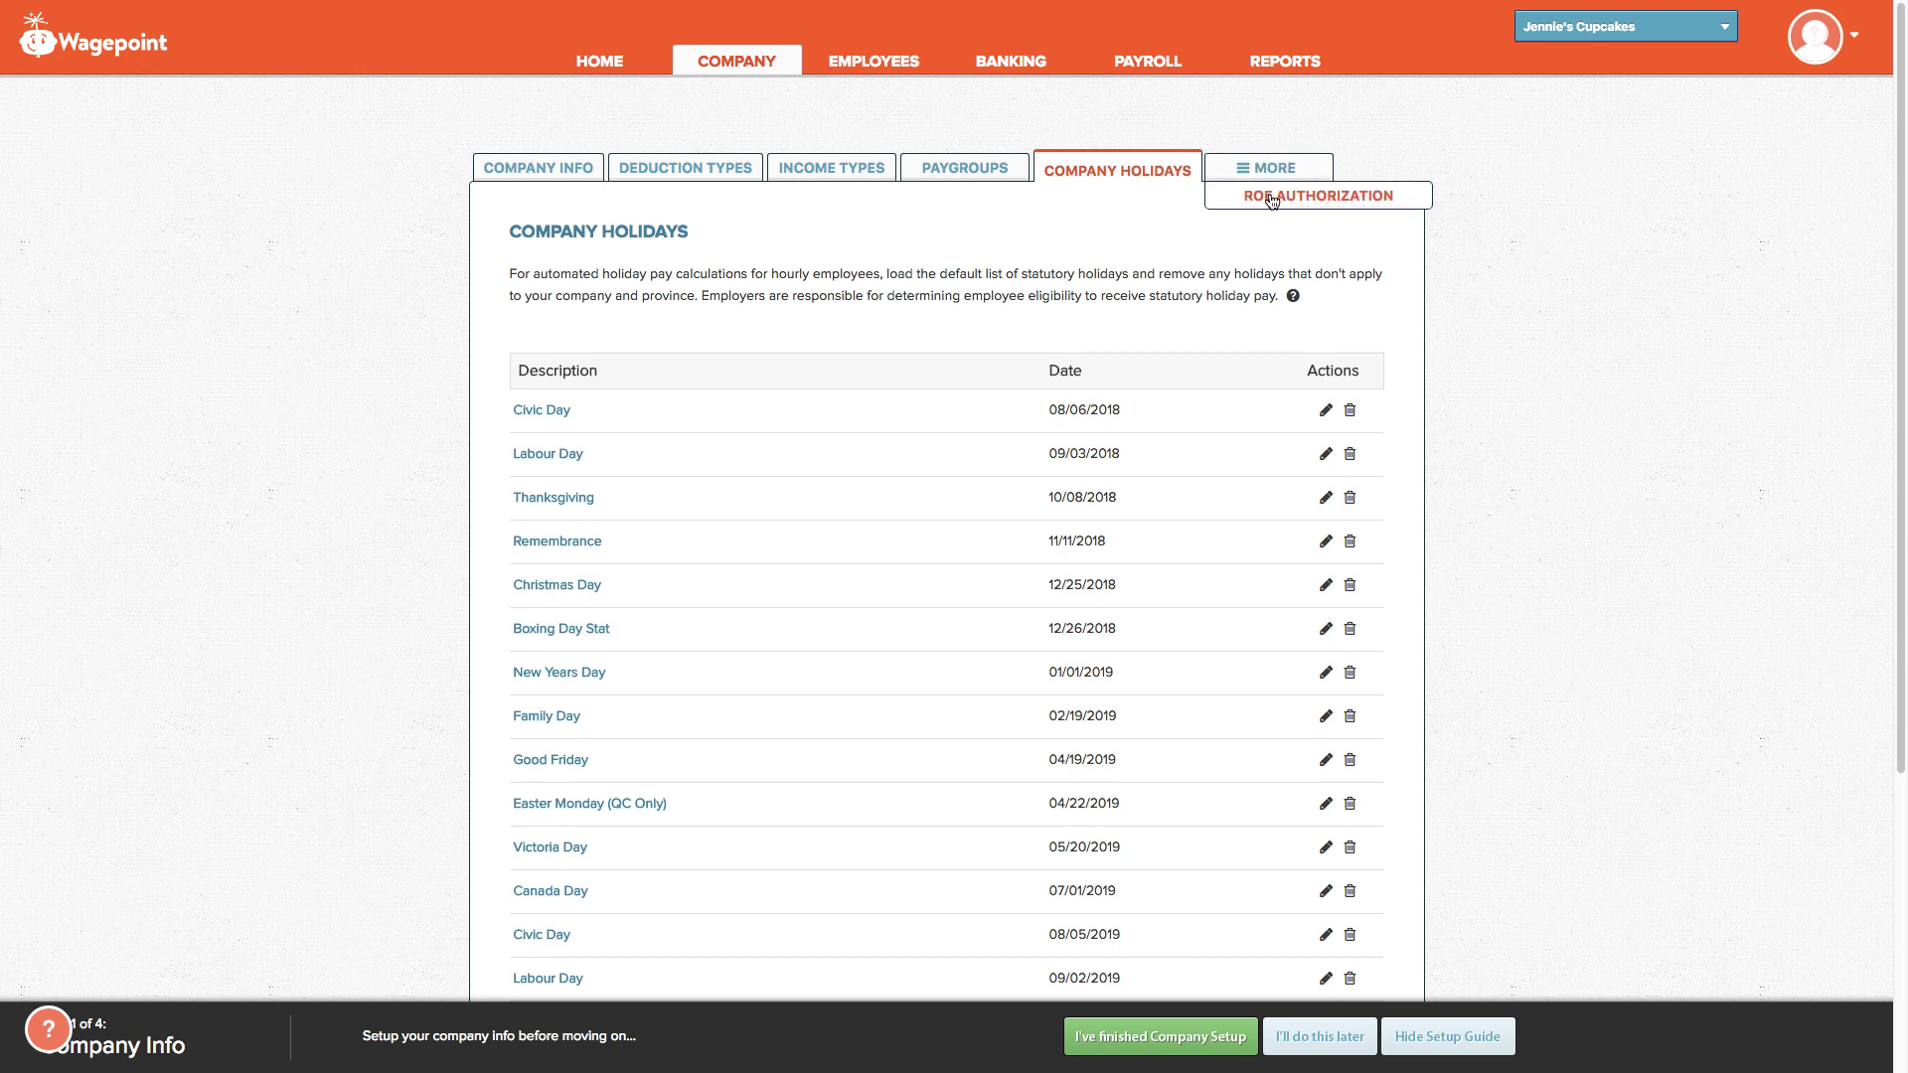
Step: Open the ROE Web Company Authorization page and look over its eSign and contact sections
click(1272, 198)
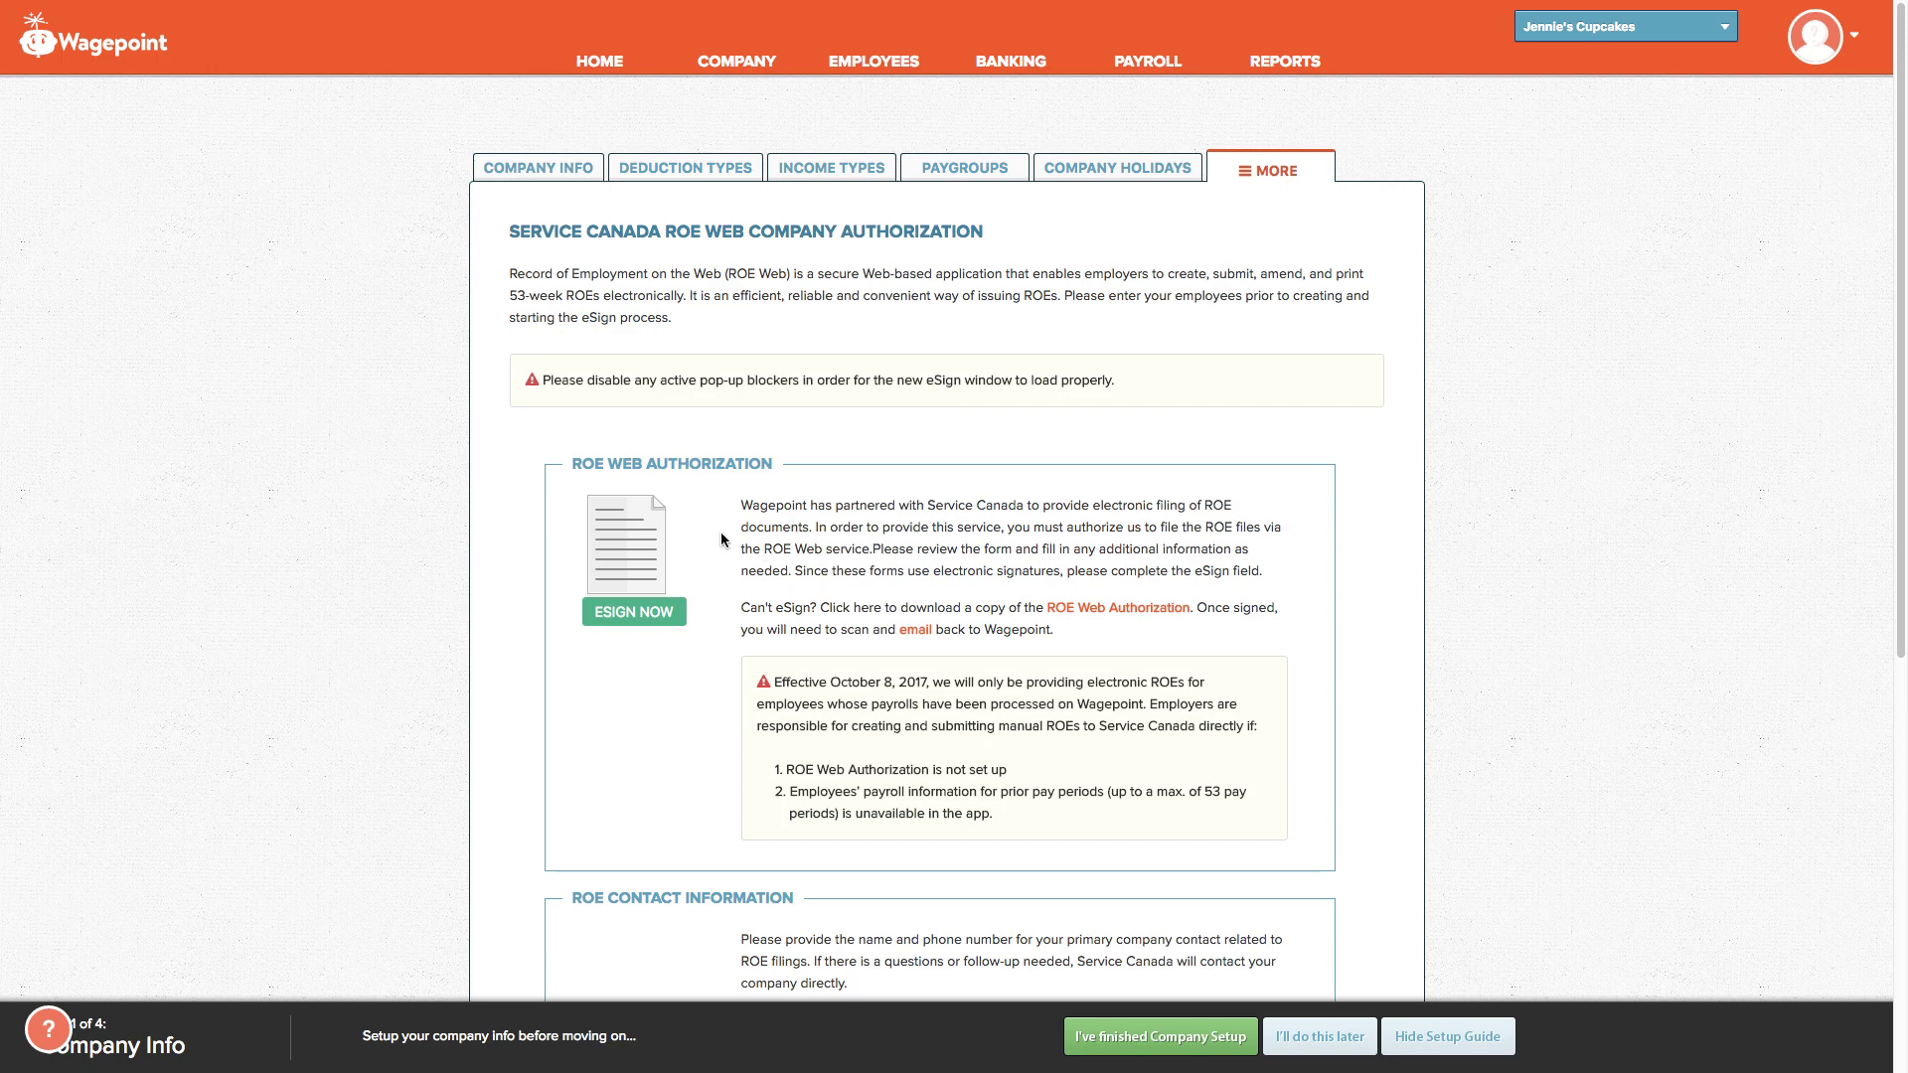
scroll(831, 593, down, 1)
scroll(830, 593, down, 3)
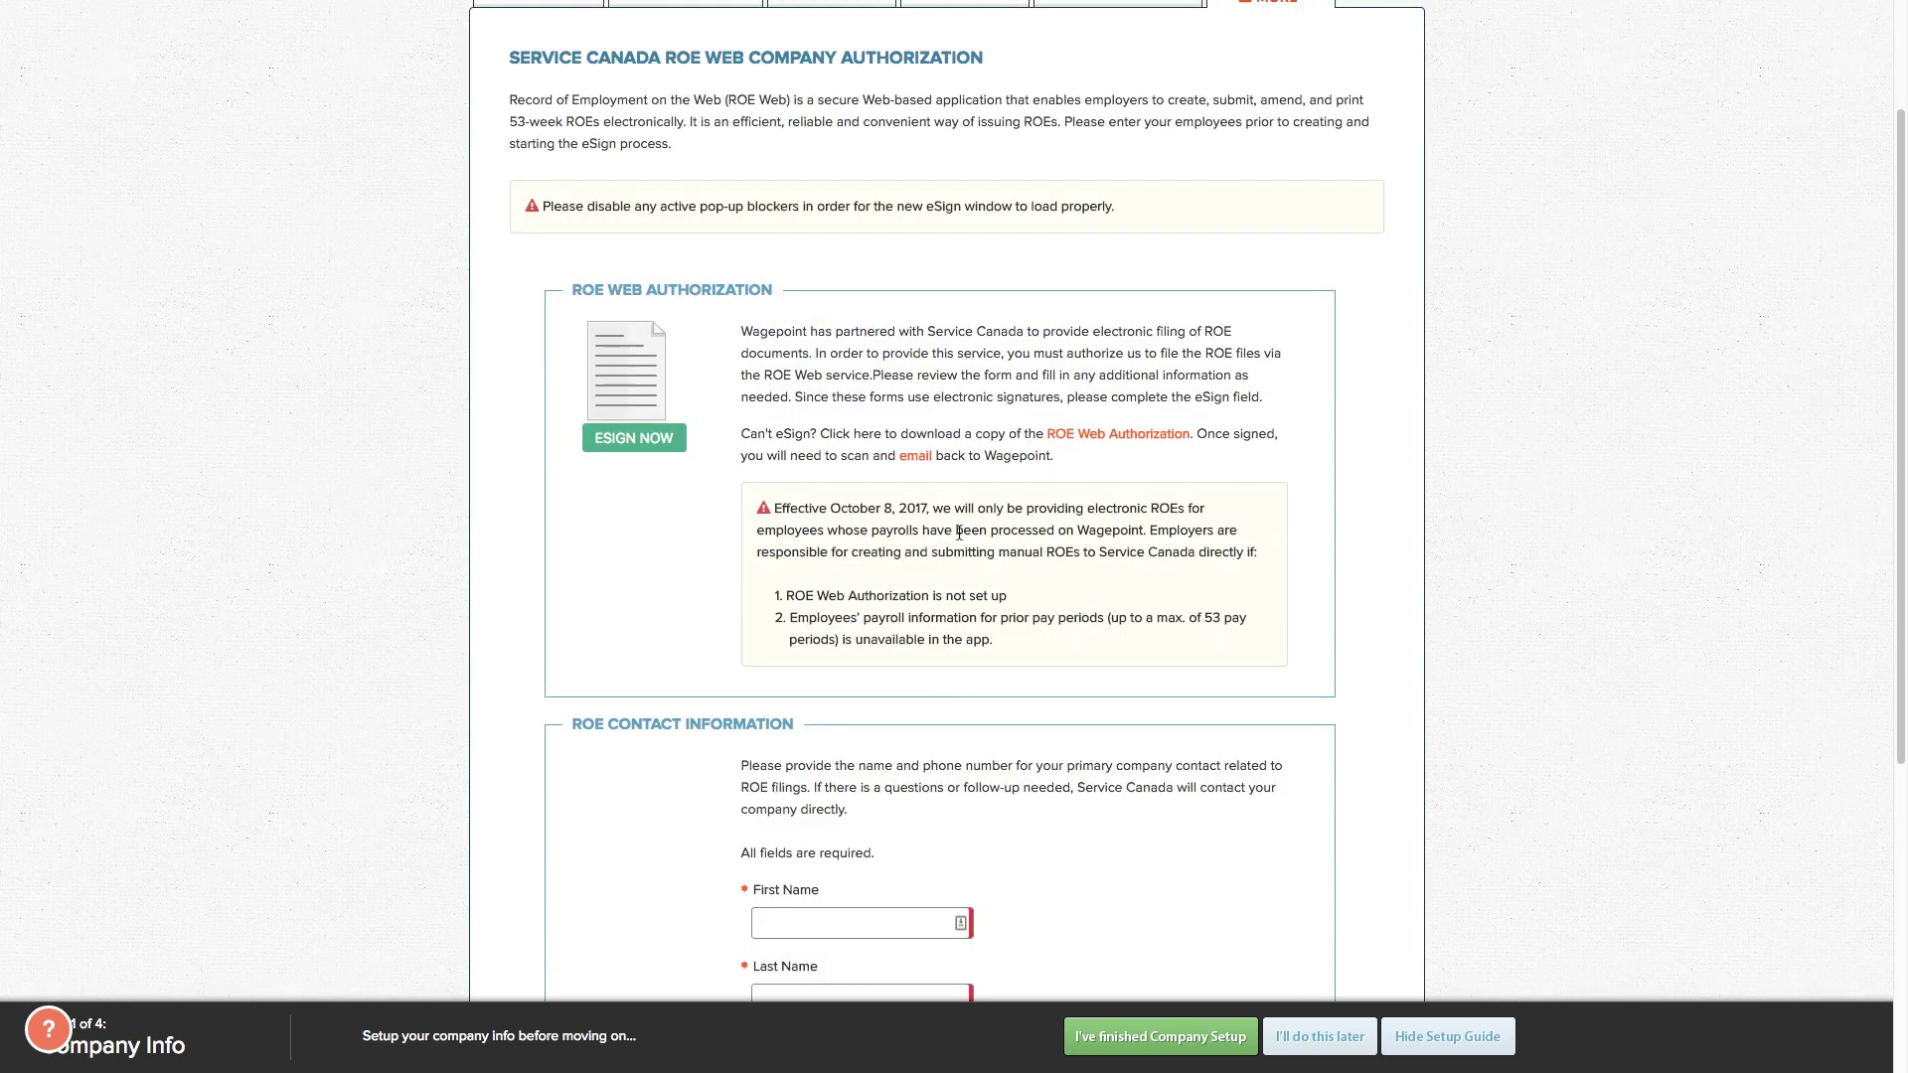
scroll(919, 533, down, 10)
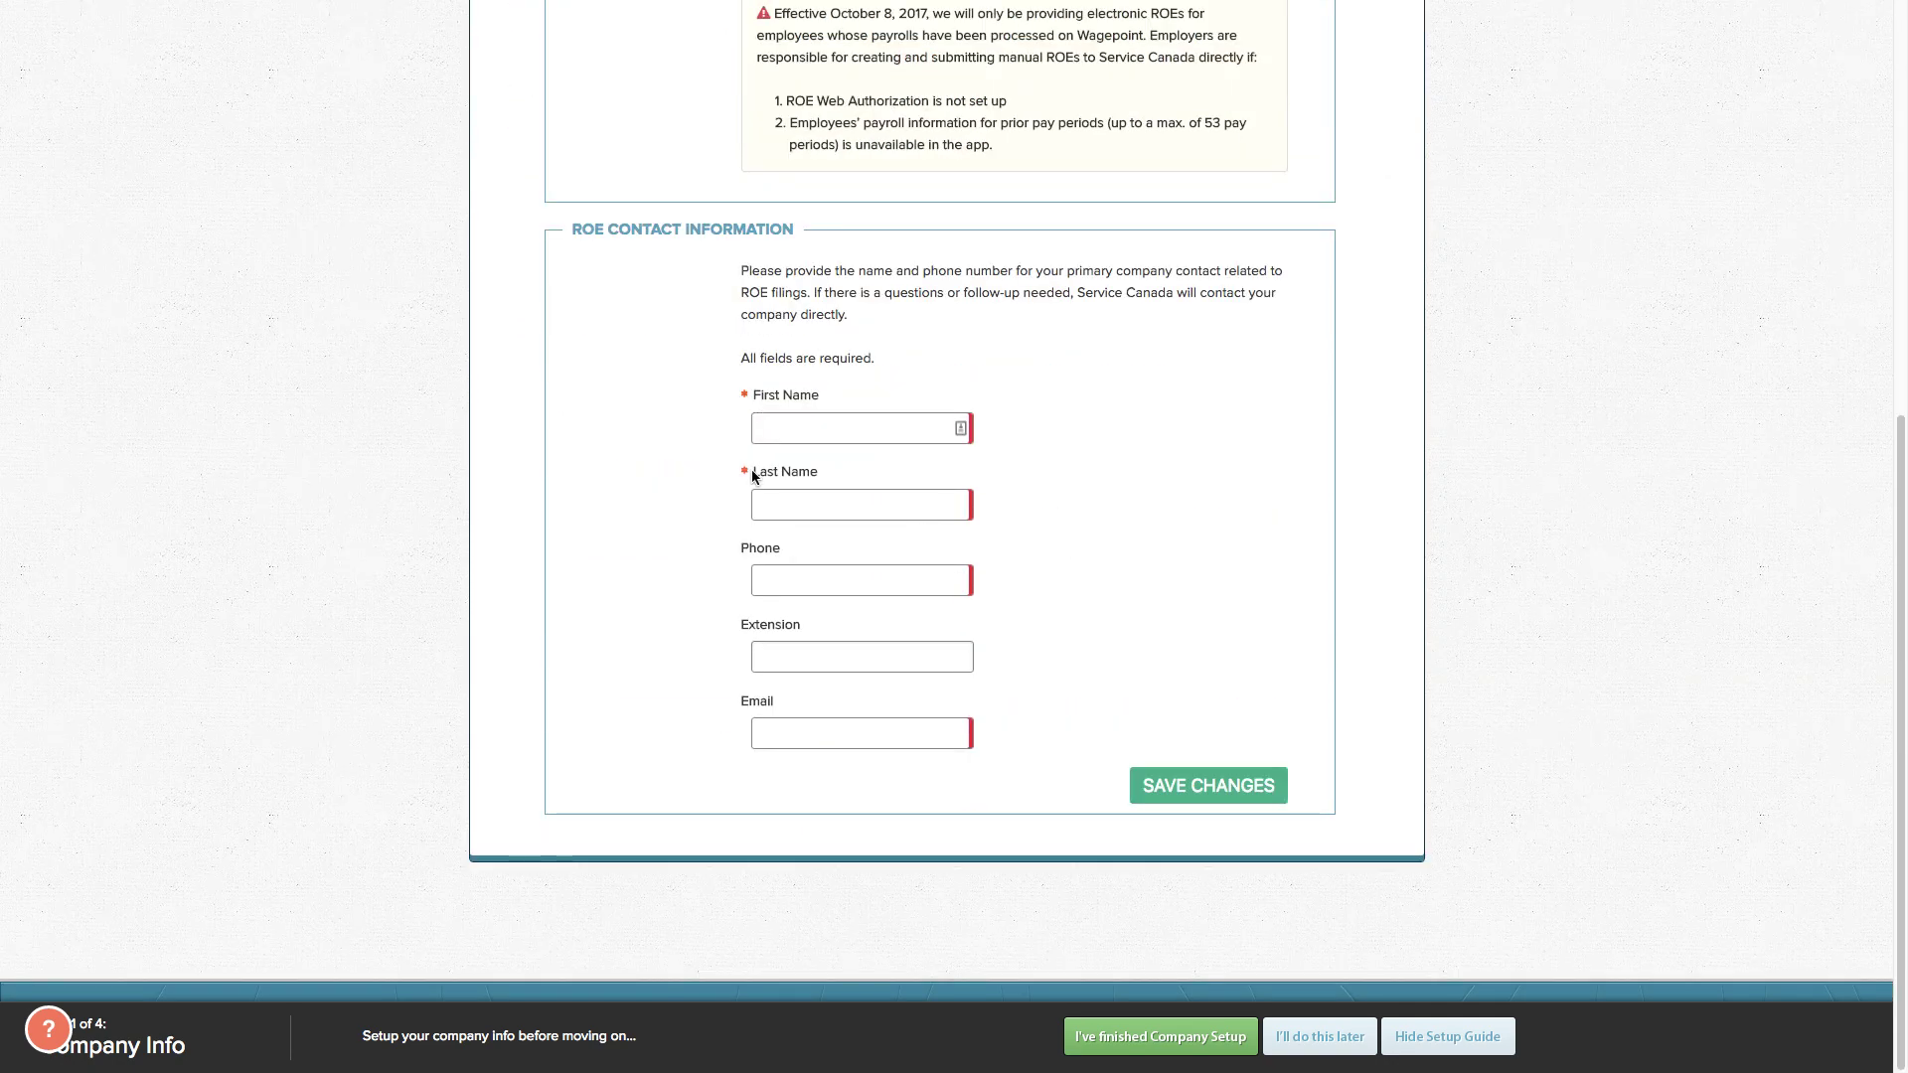
scroll(1038, 620, up, 13)
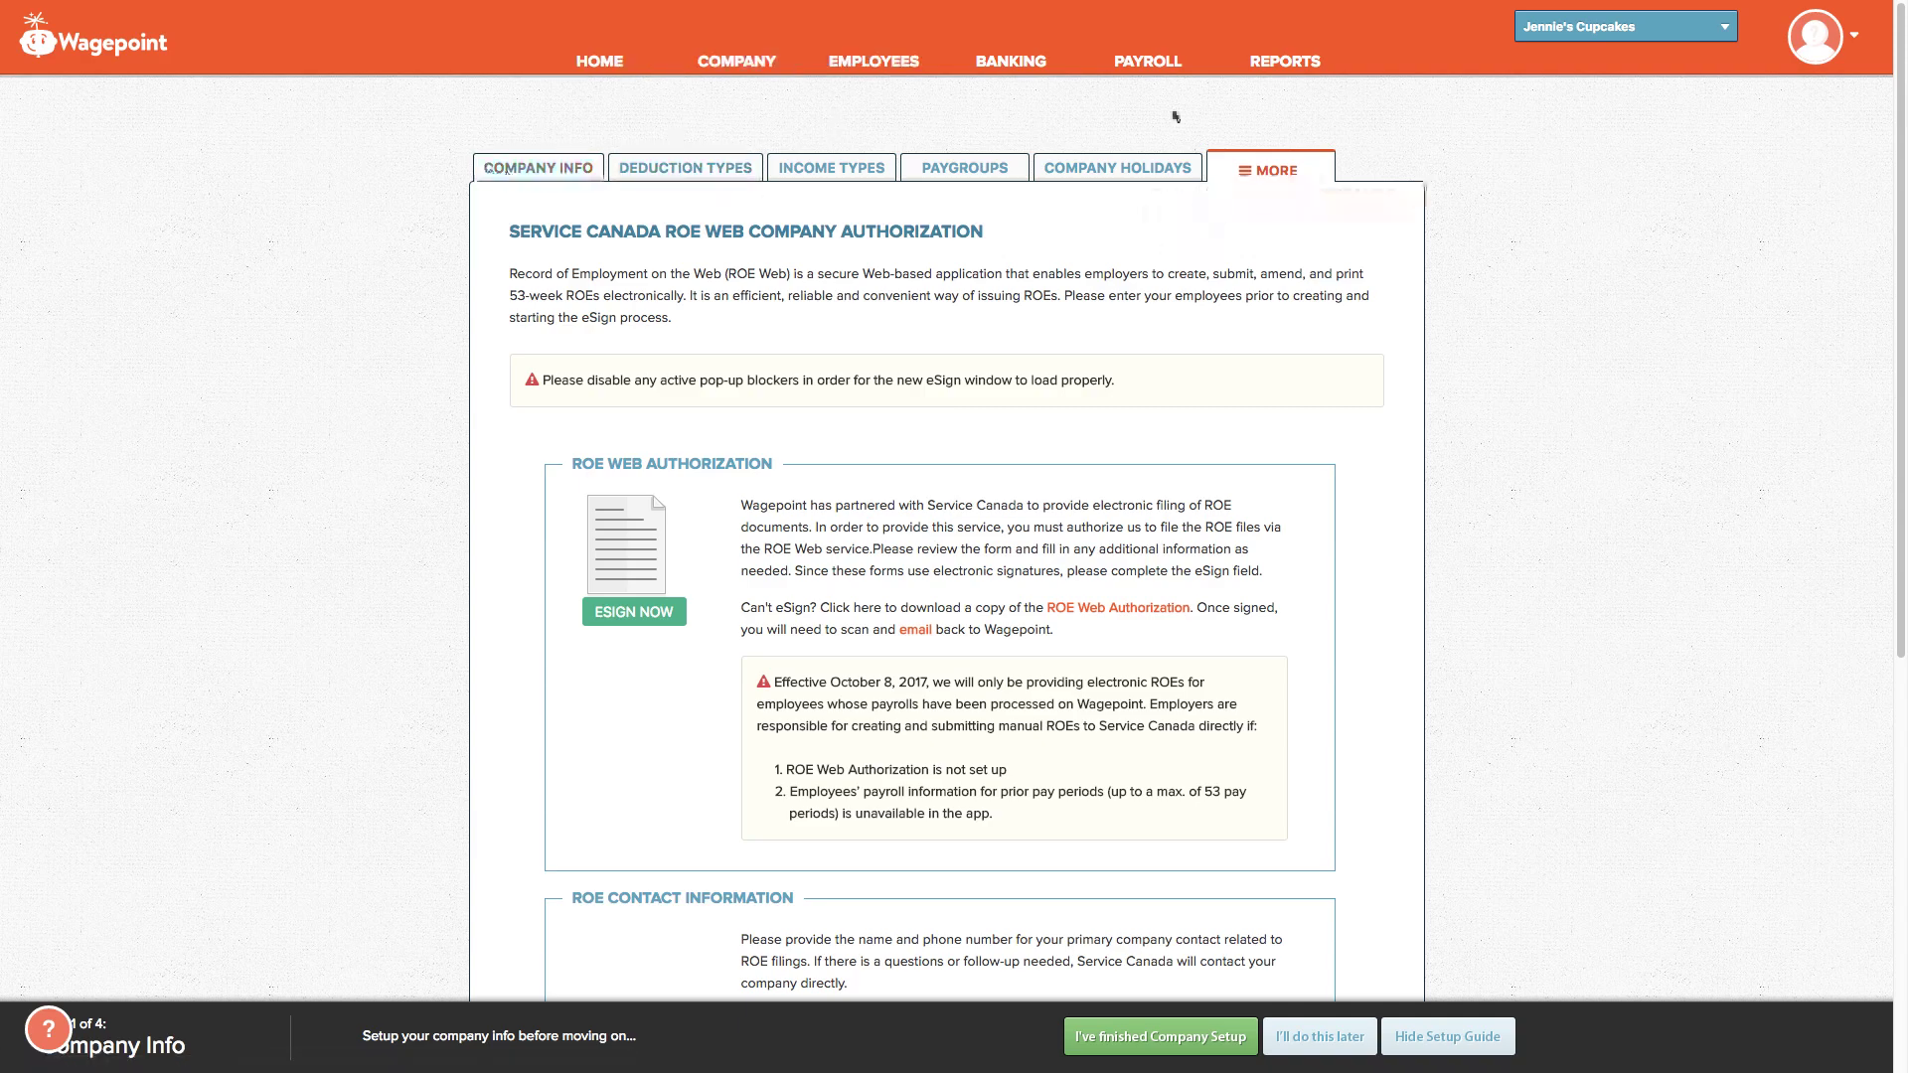
Step: Show the empty company Banking Info page
click(1011, 67)
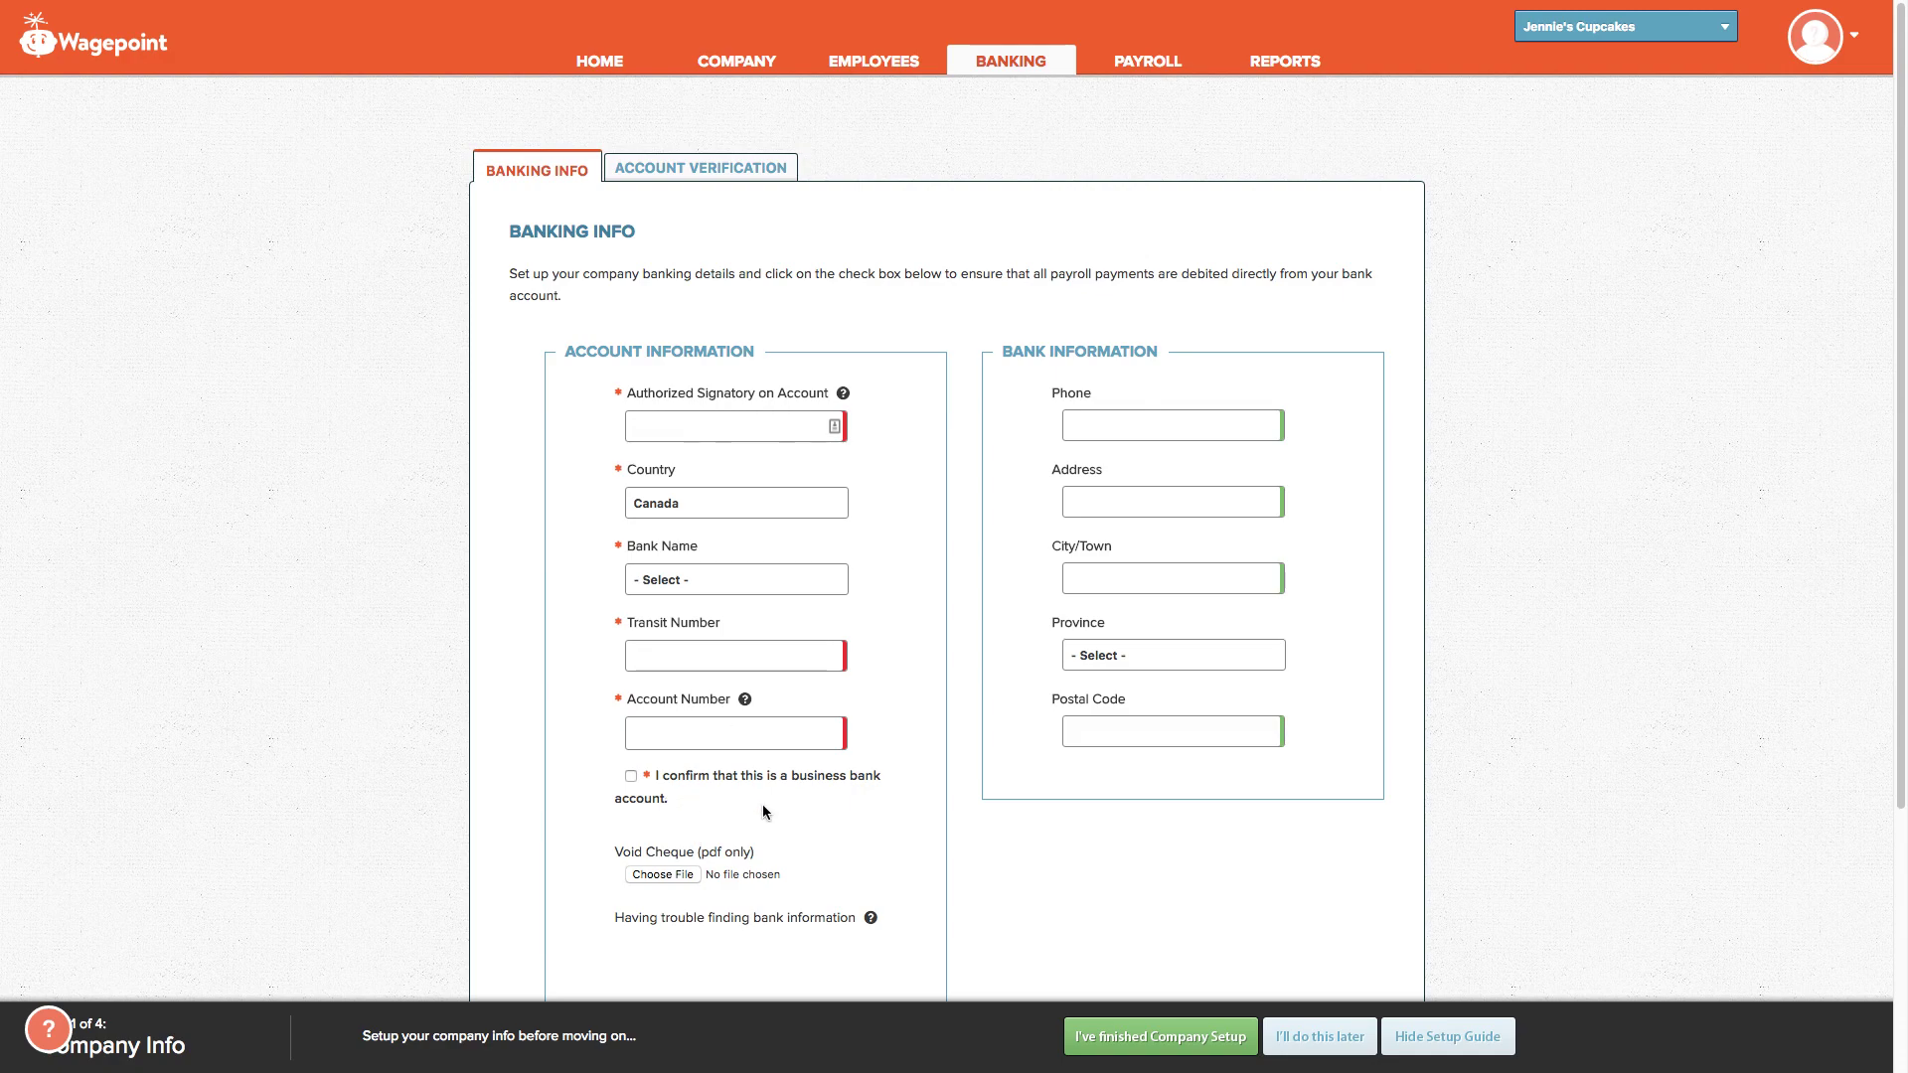
scroll(763, 812, down, 2)
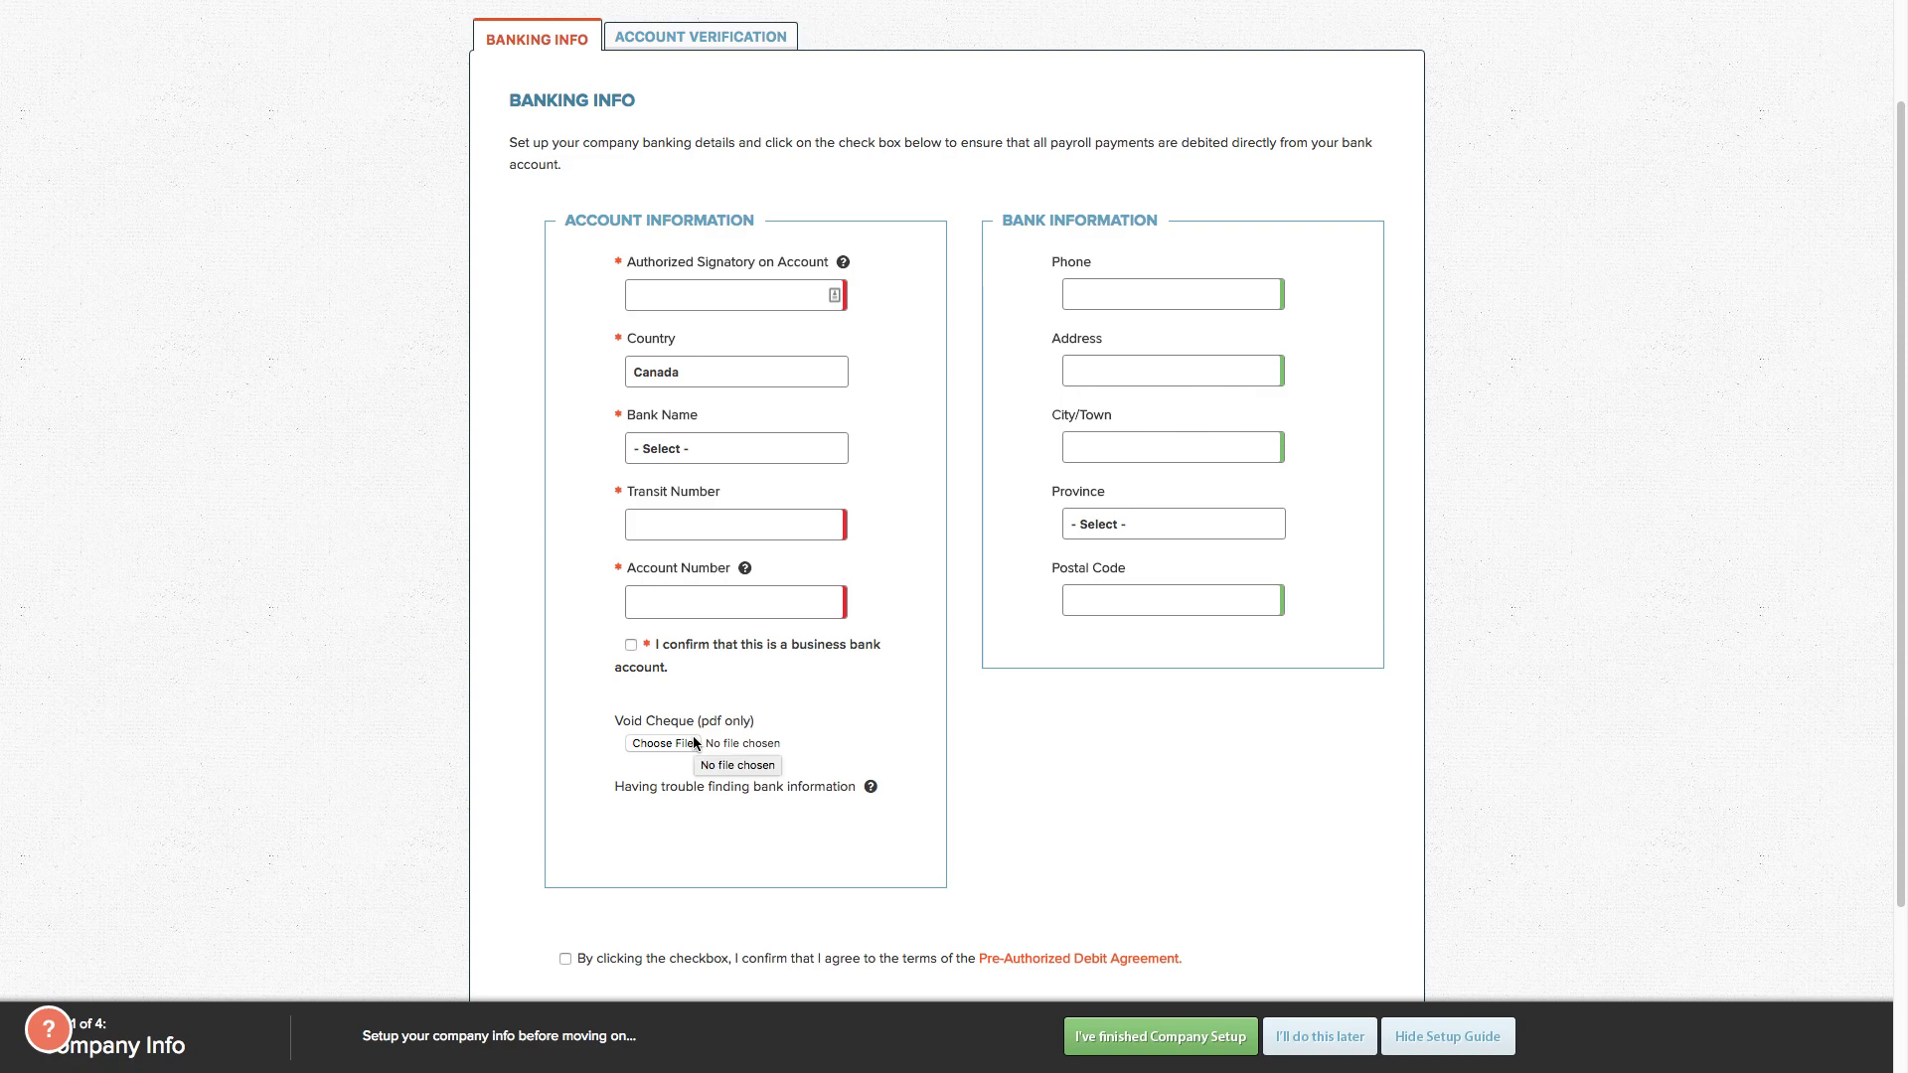
scroll(681, 745, down, 3)
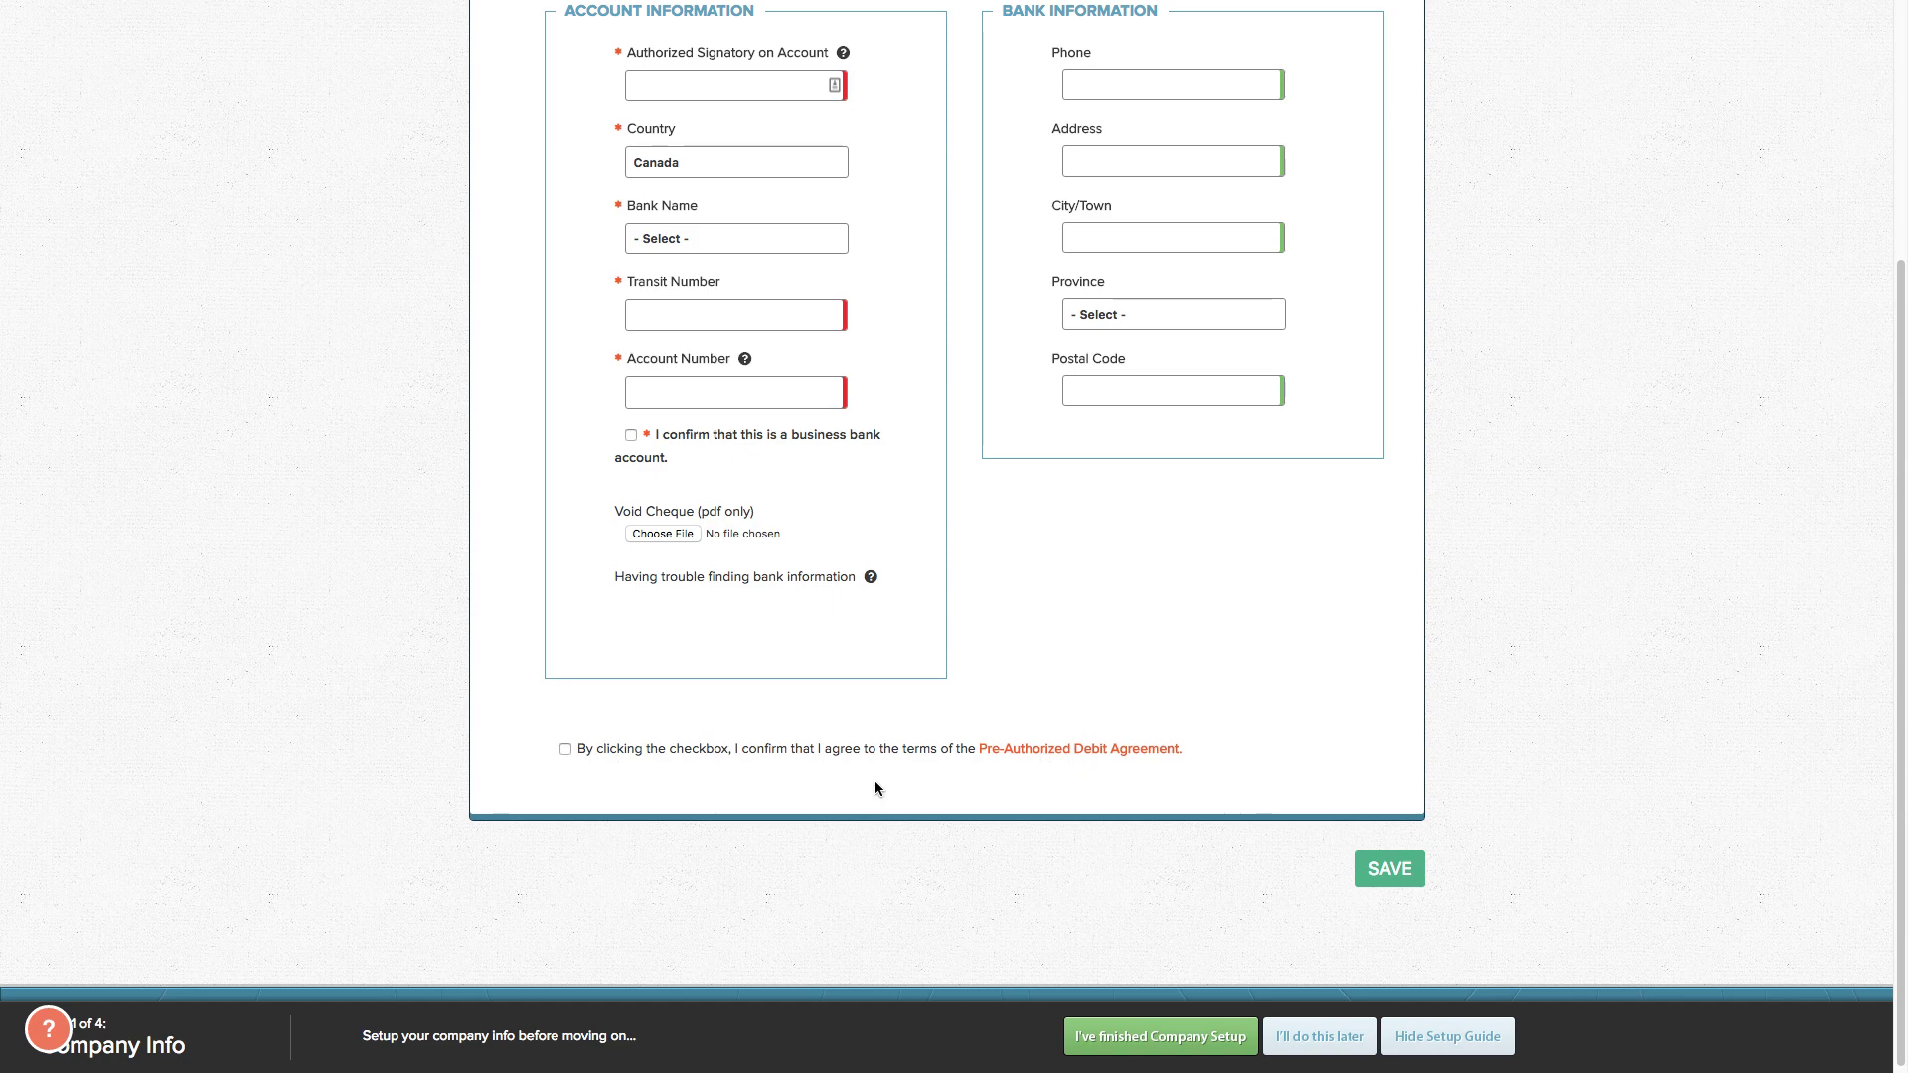
scroll(1093, 652, up, 4)
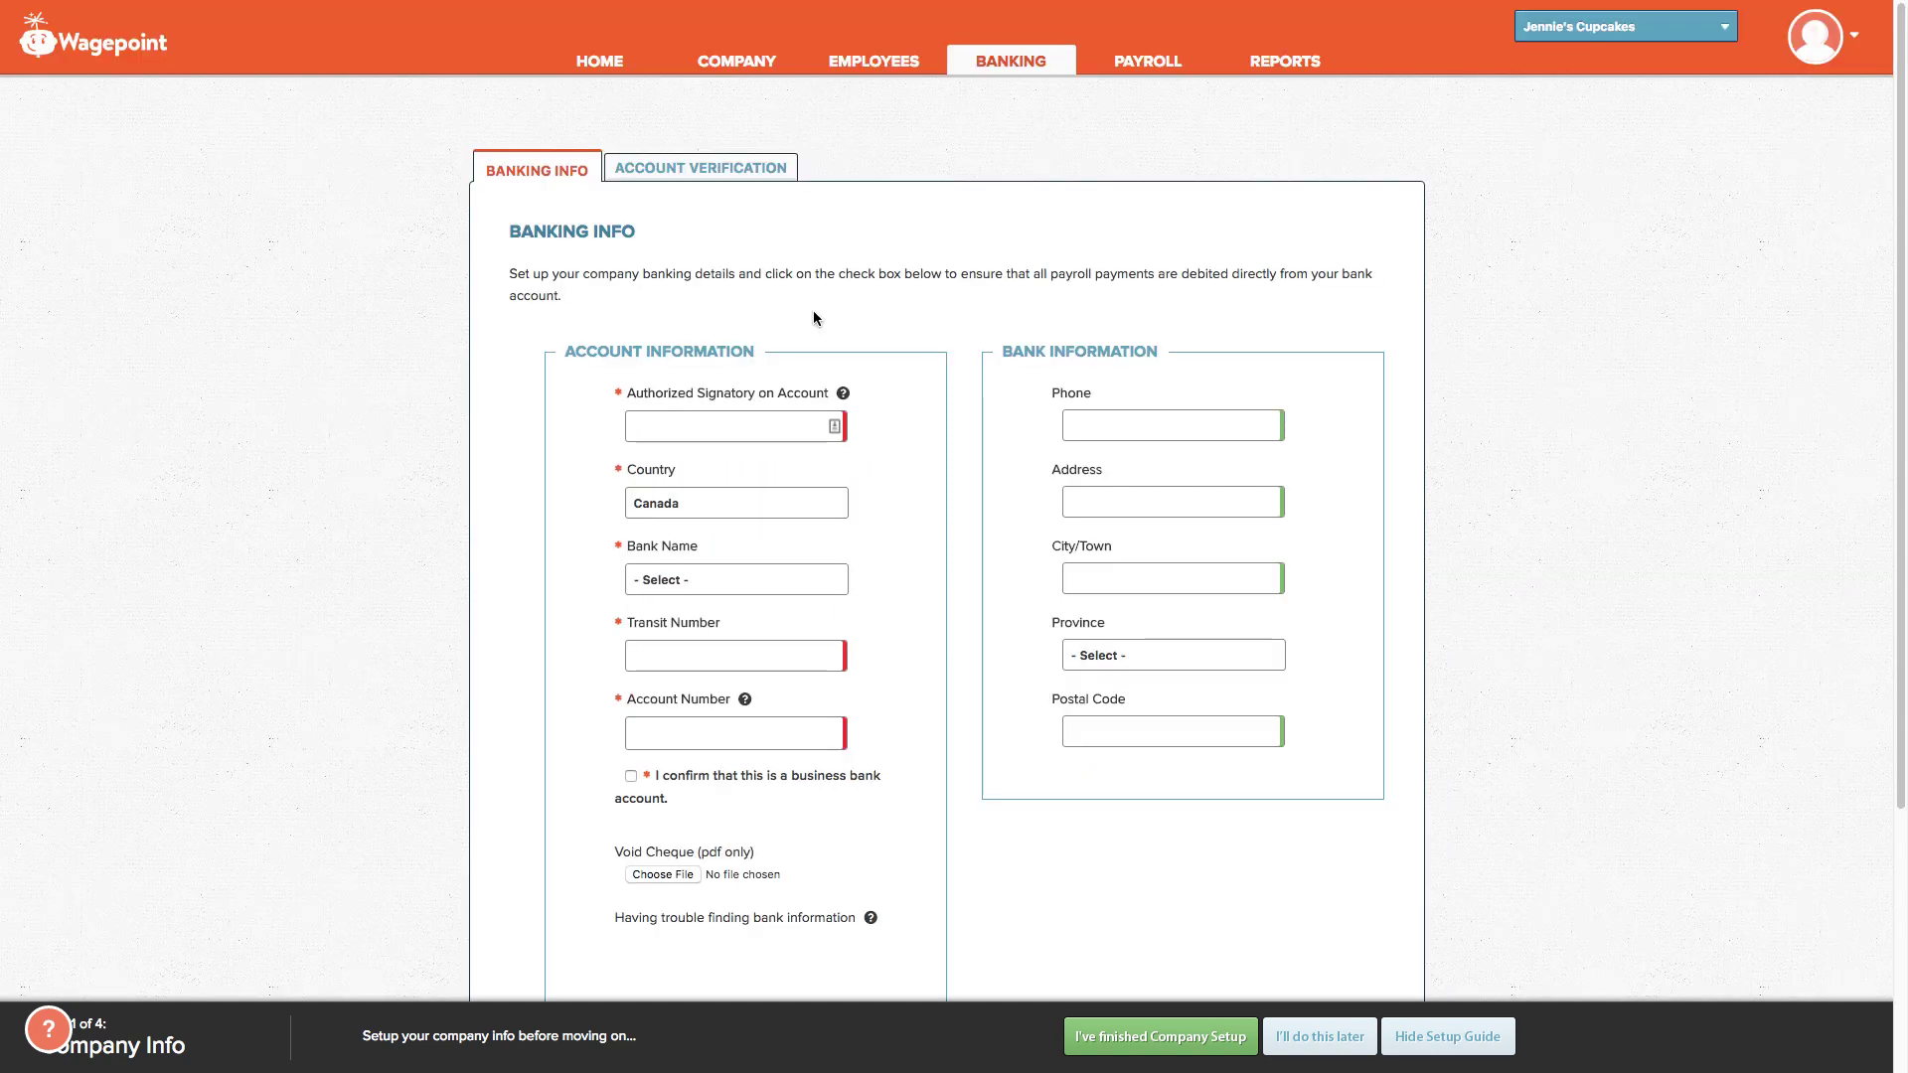
Step: Open Account Verification and place the cursor in the Micro-deposit amount field
click(700, 172)
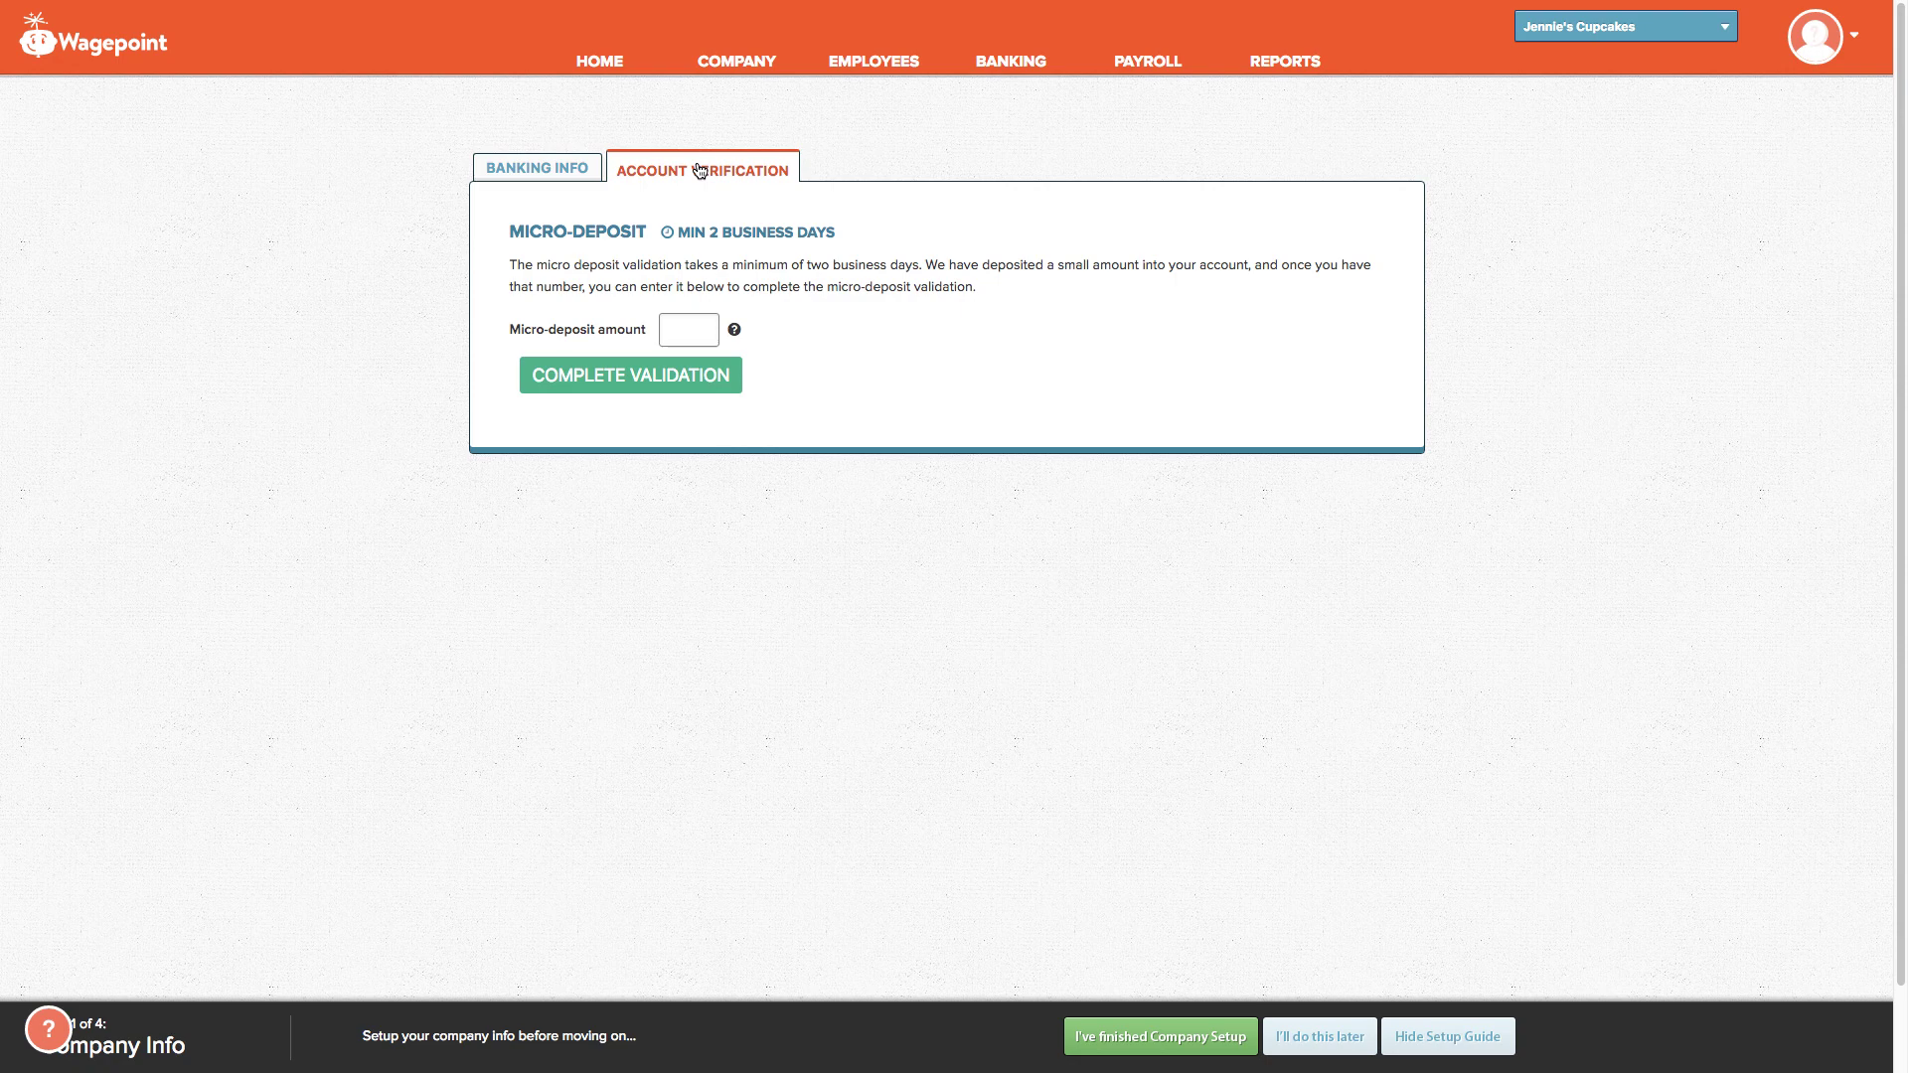
click(689, 330)
Step: Start a new employee with the employee's first and last name and province Ontario
click(871, 74)
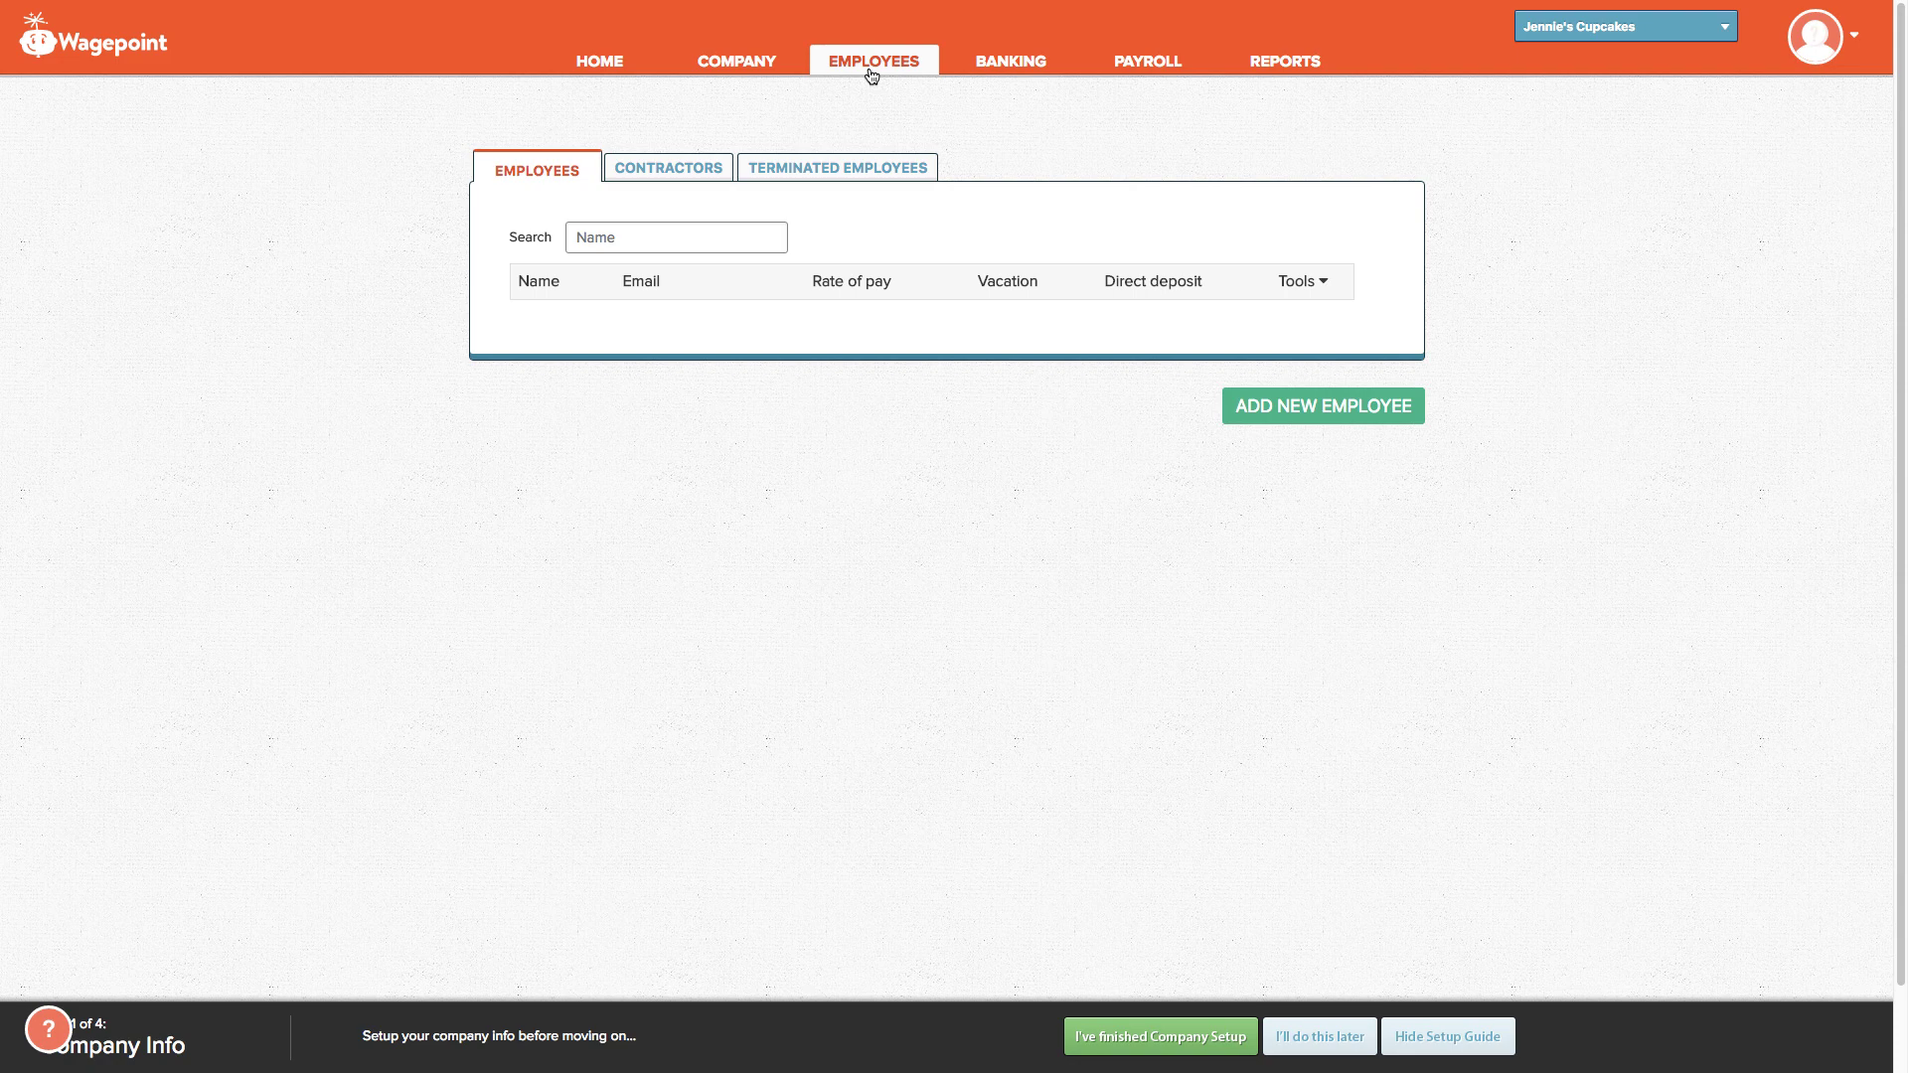
click(1295, 410)
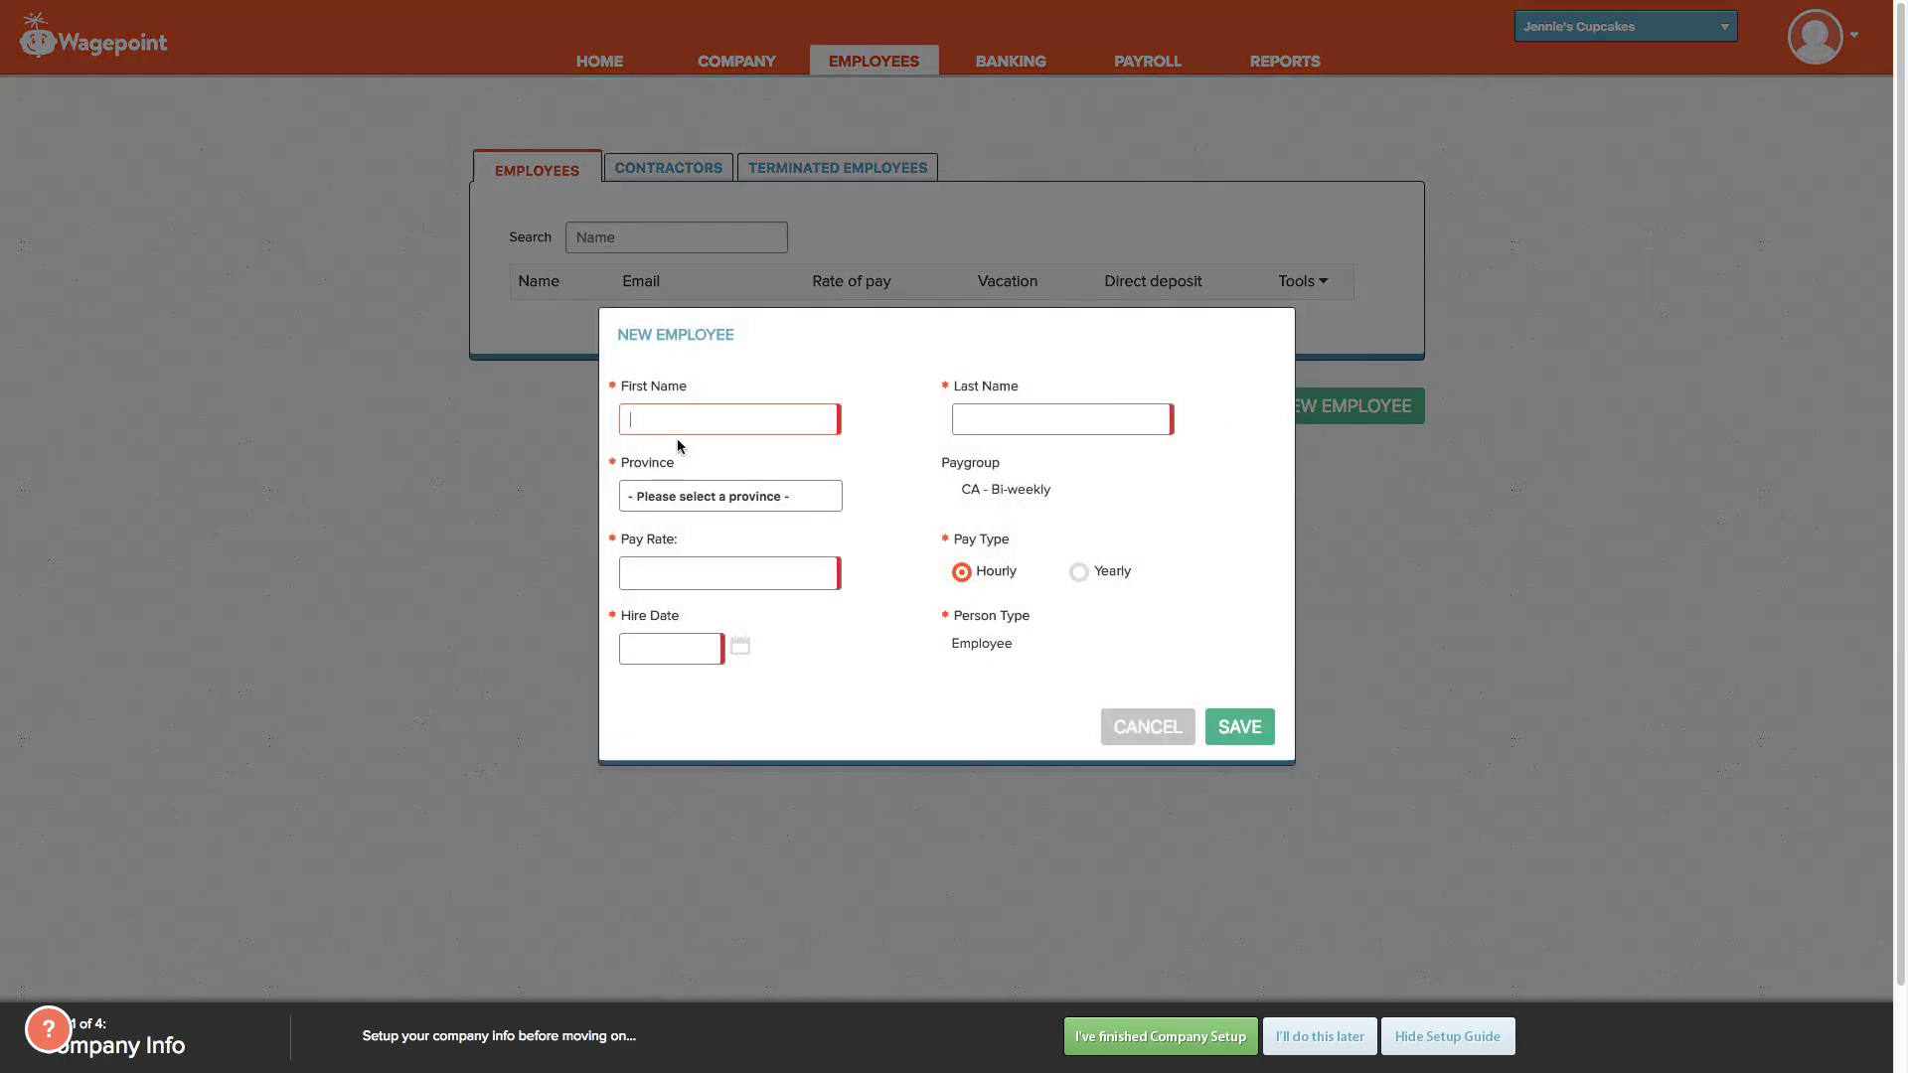
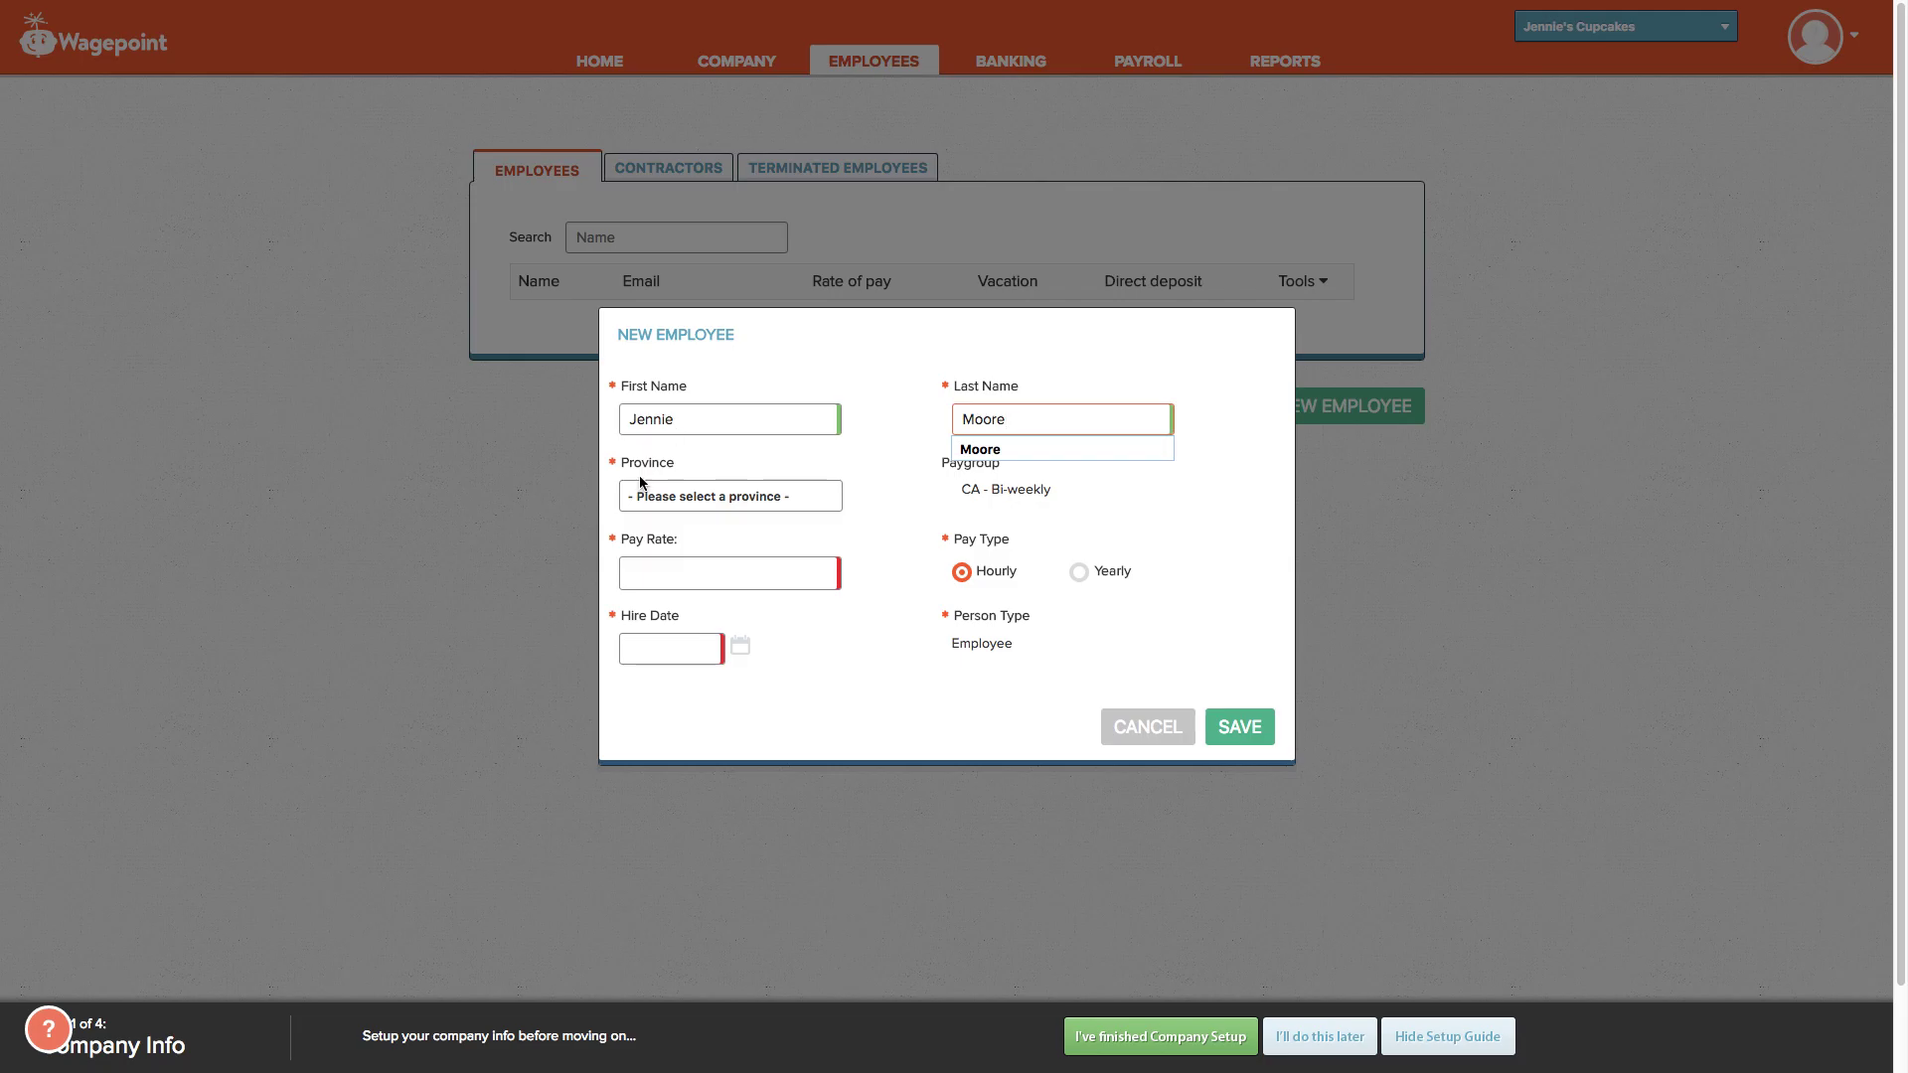
click(620, 502)
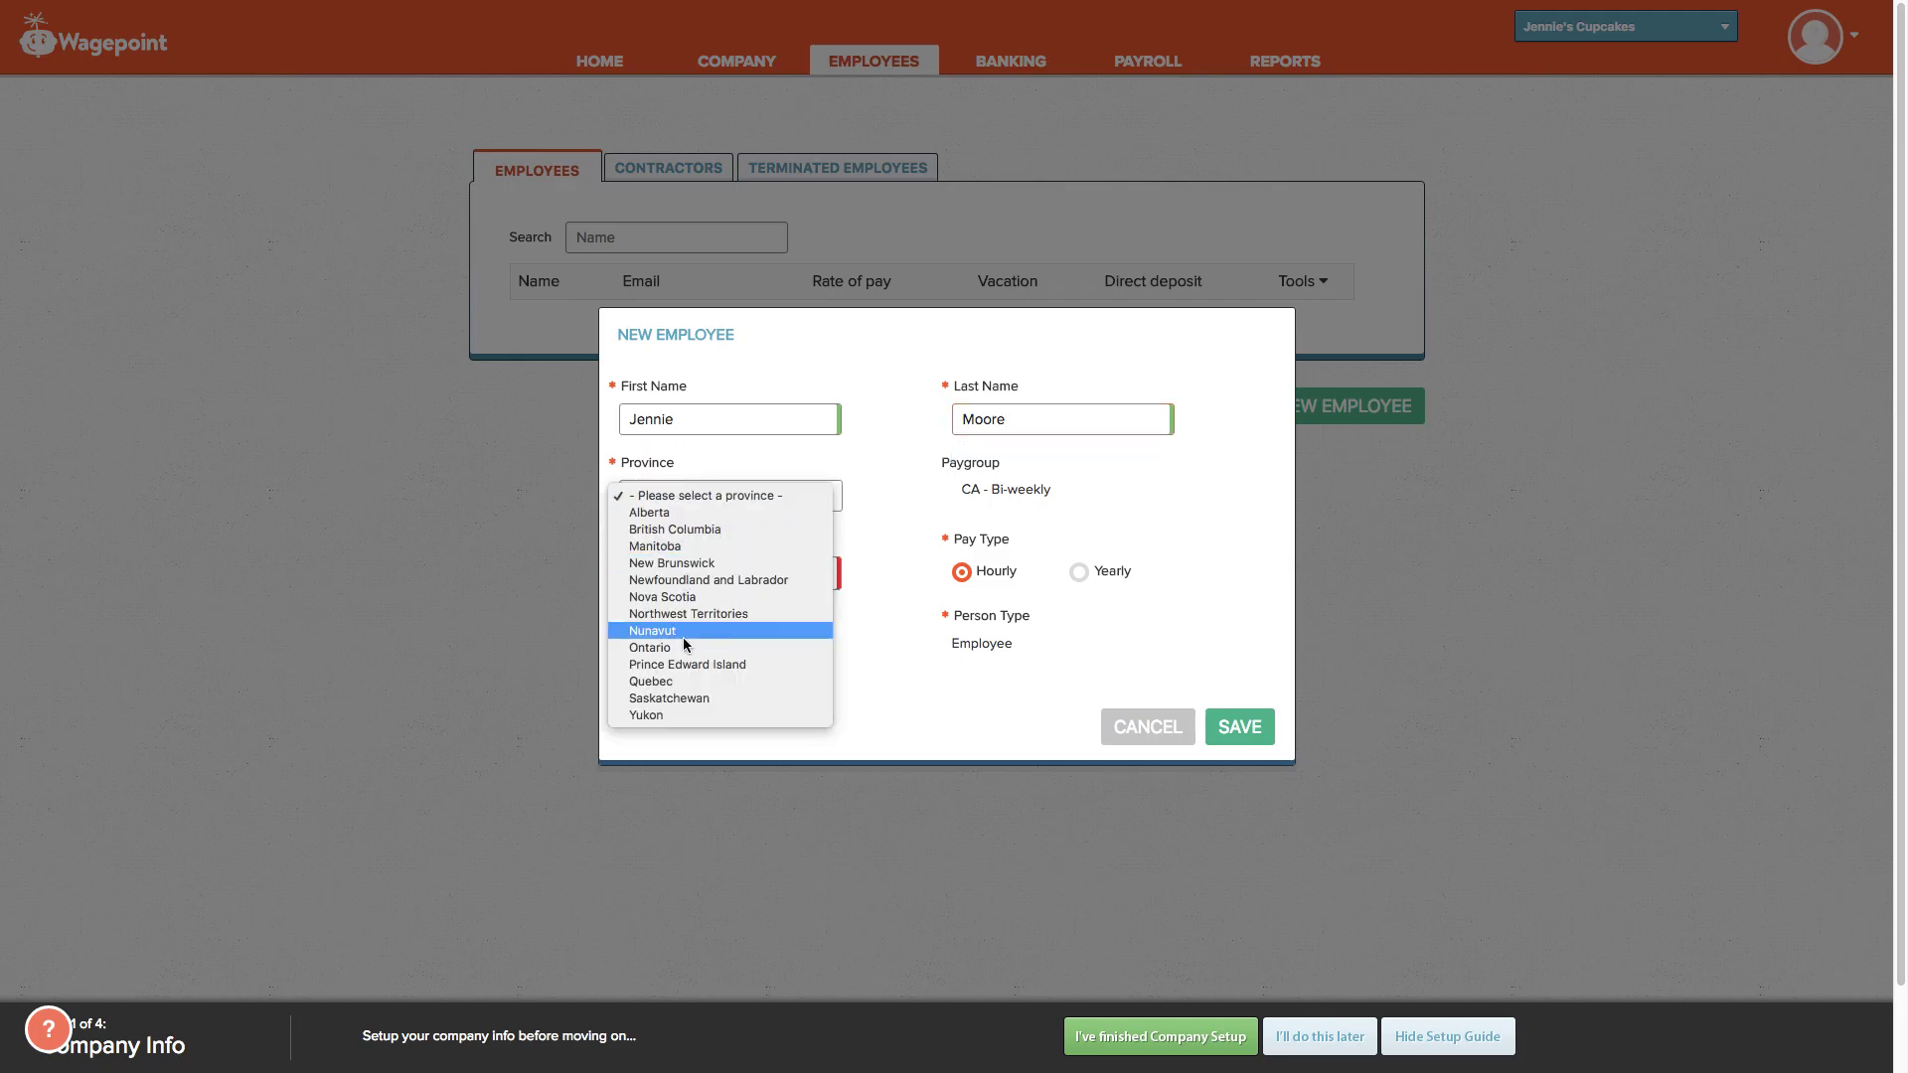
click(686, 664)
click(673, 496)
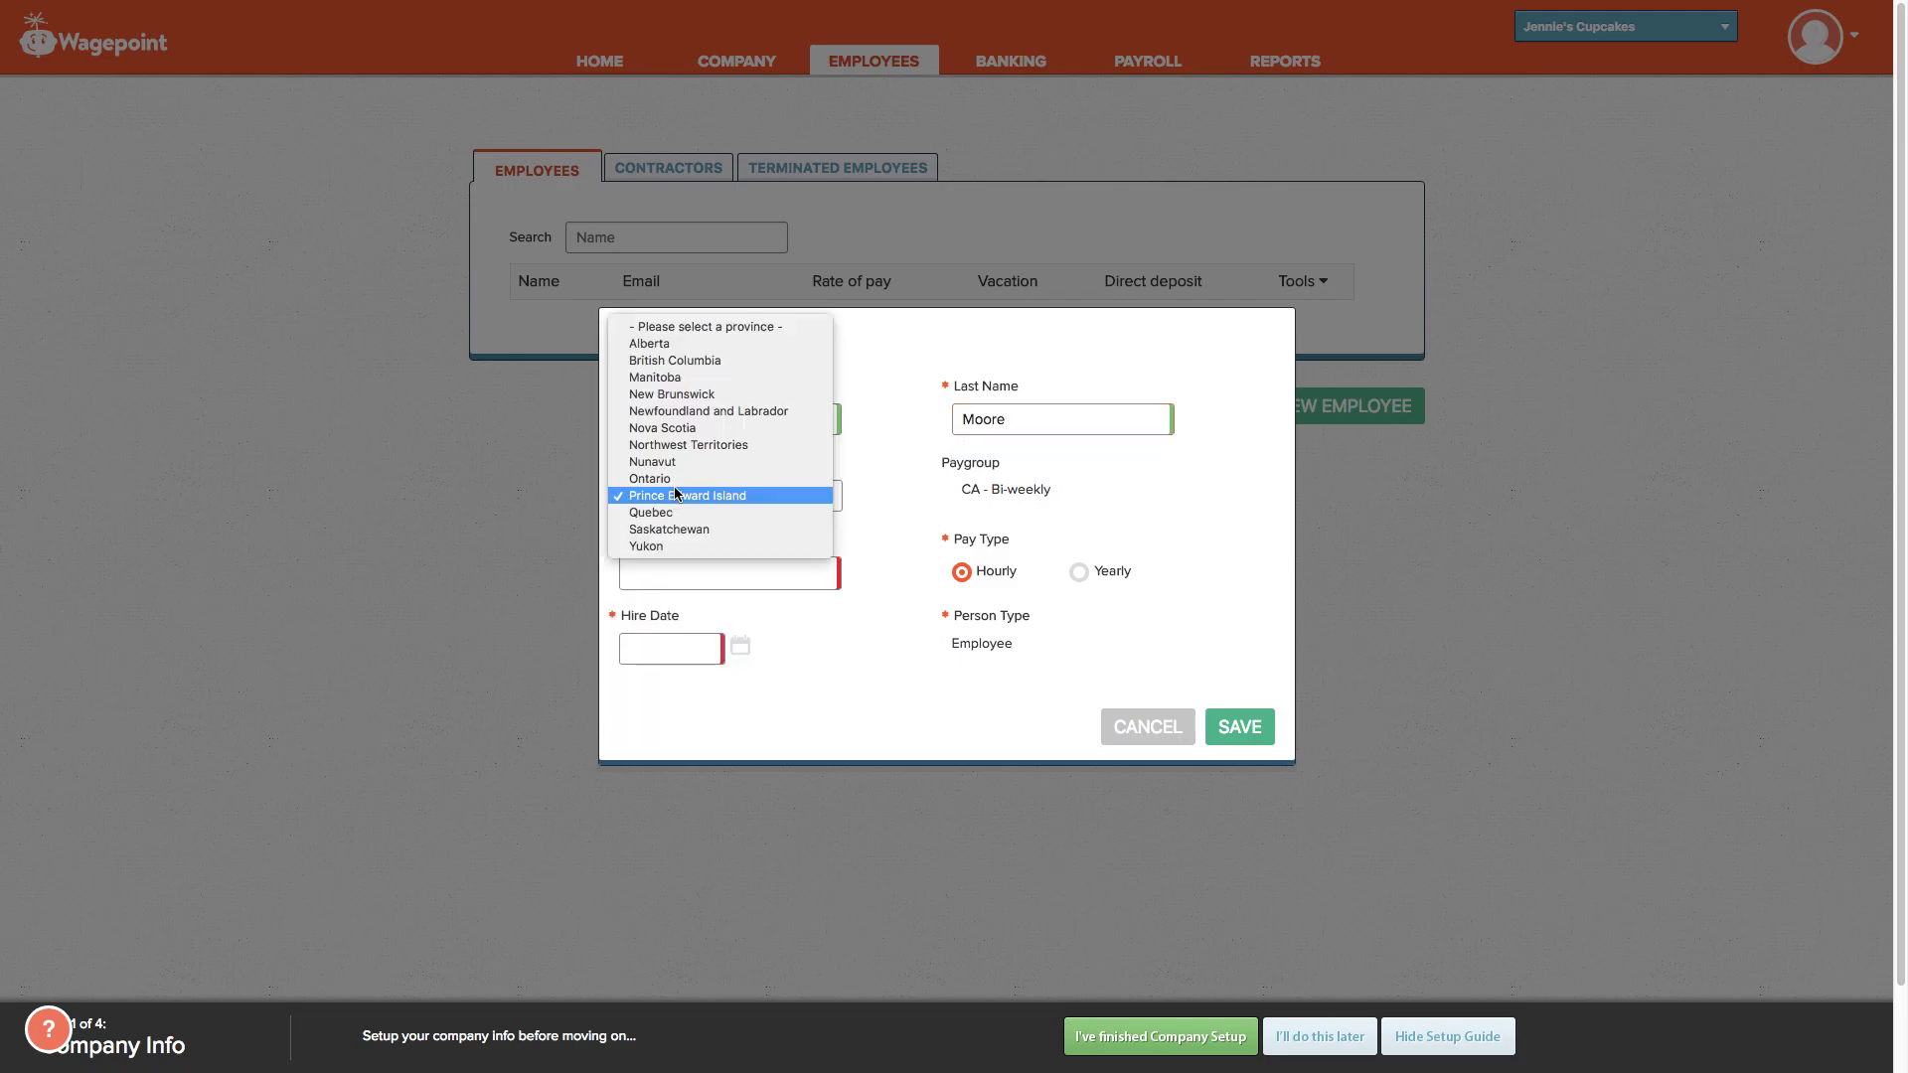
click(675, 478)
Step: Set hire date 08/01/2018 and a Yearly pay rate of 60000
click(690, 572)
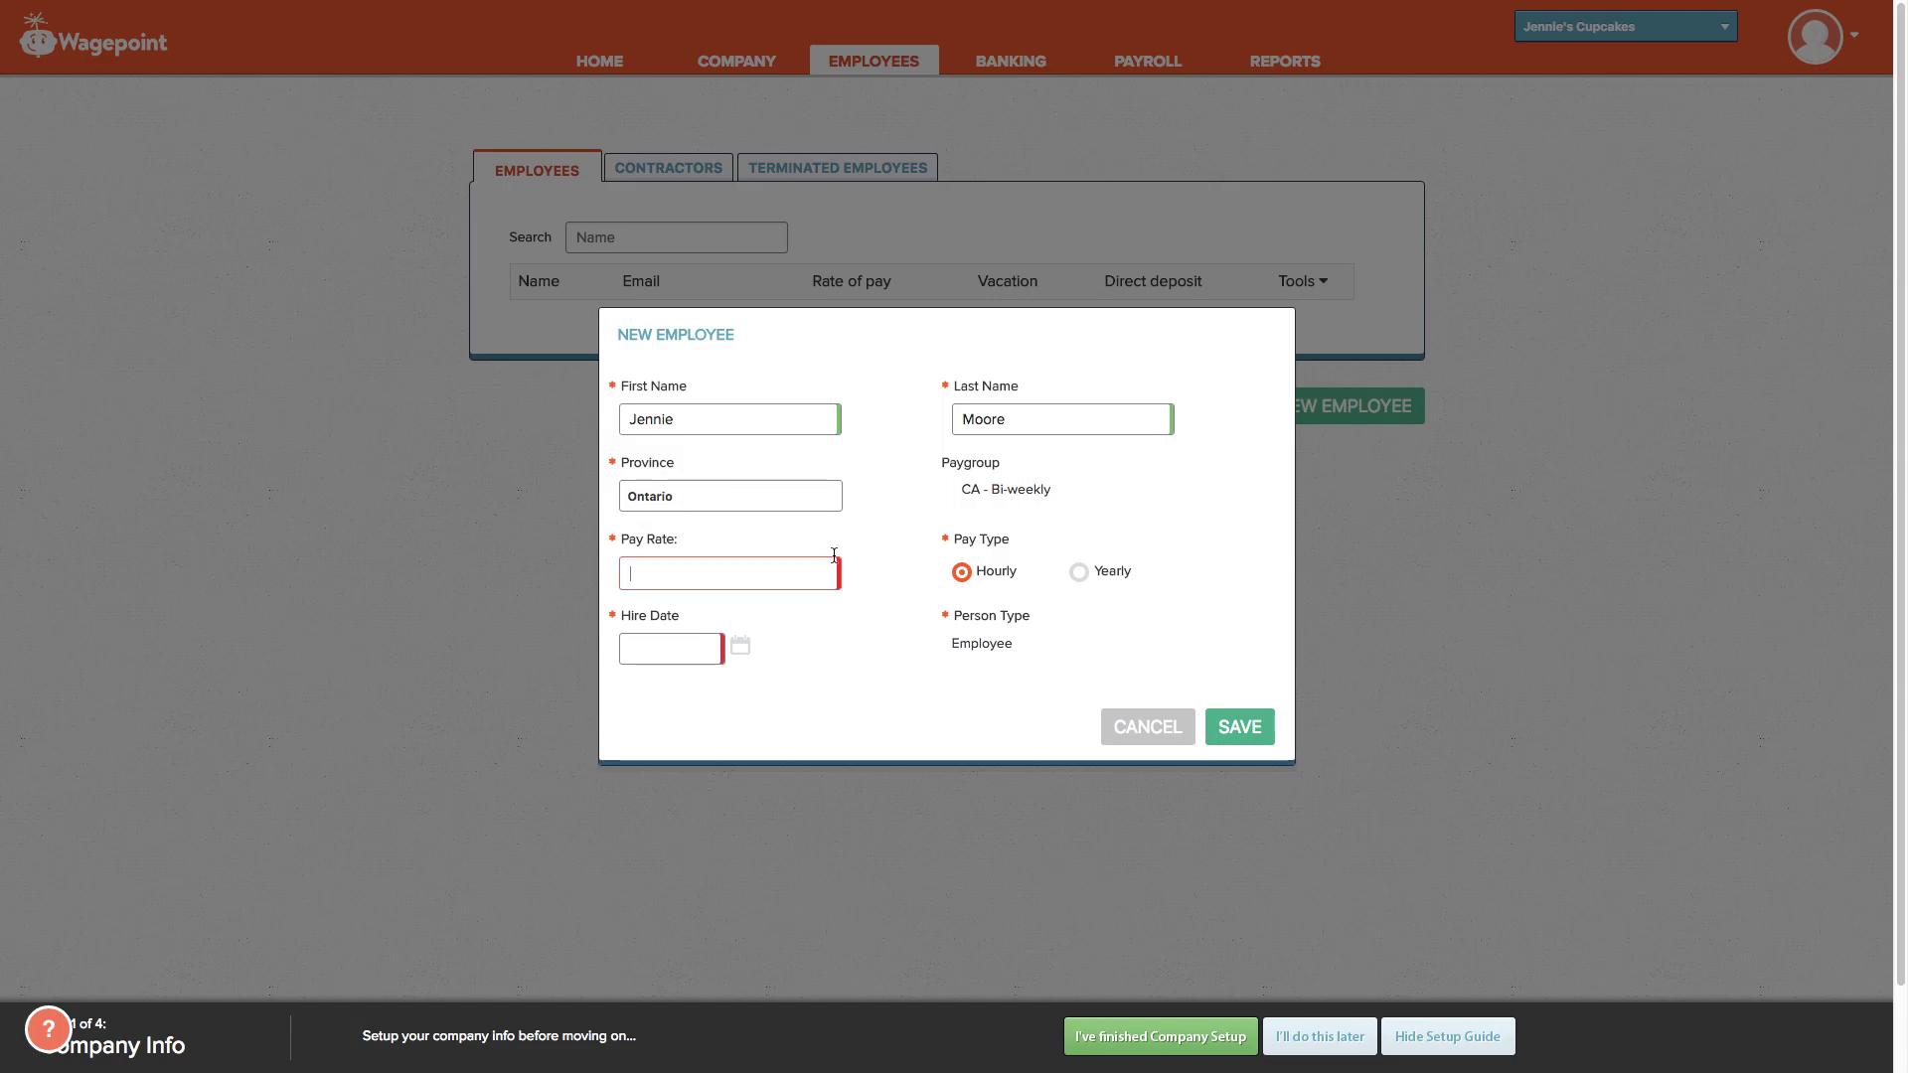
text(1)
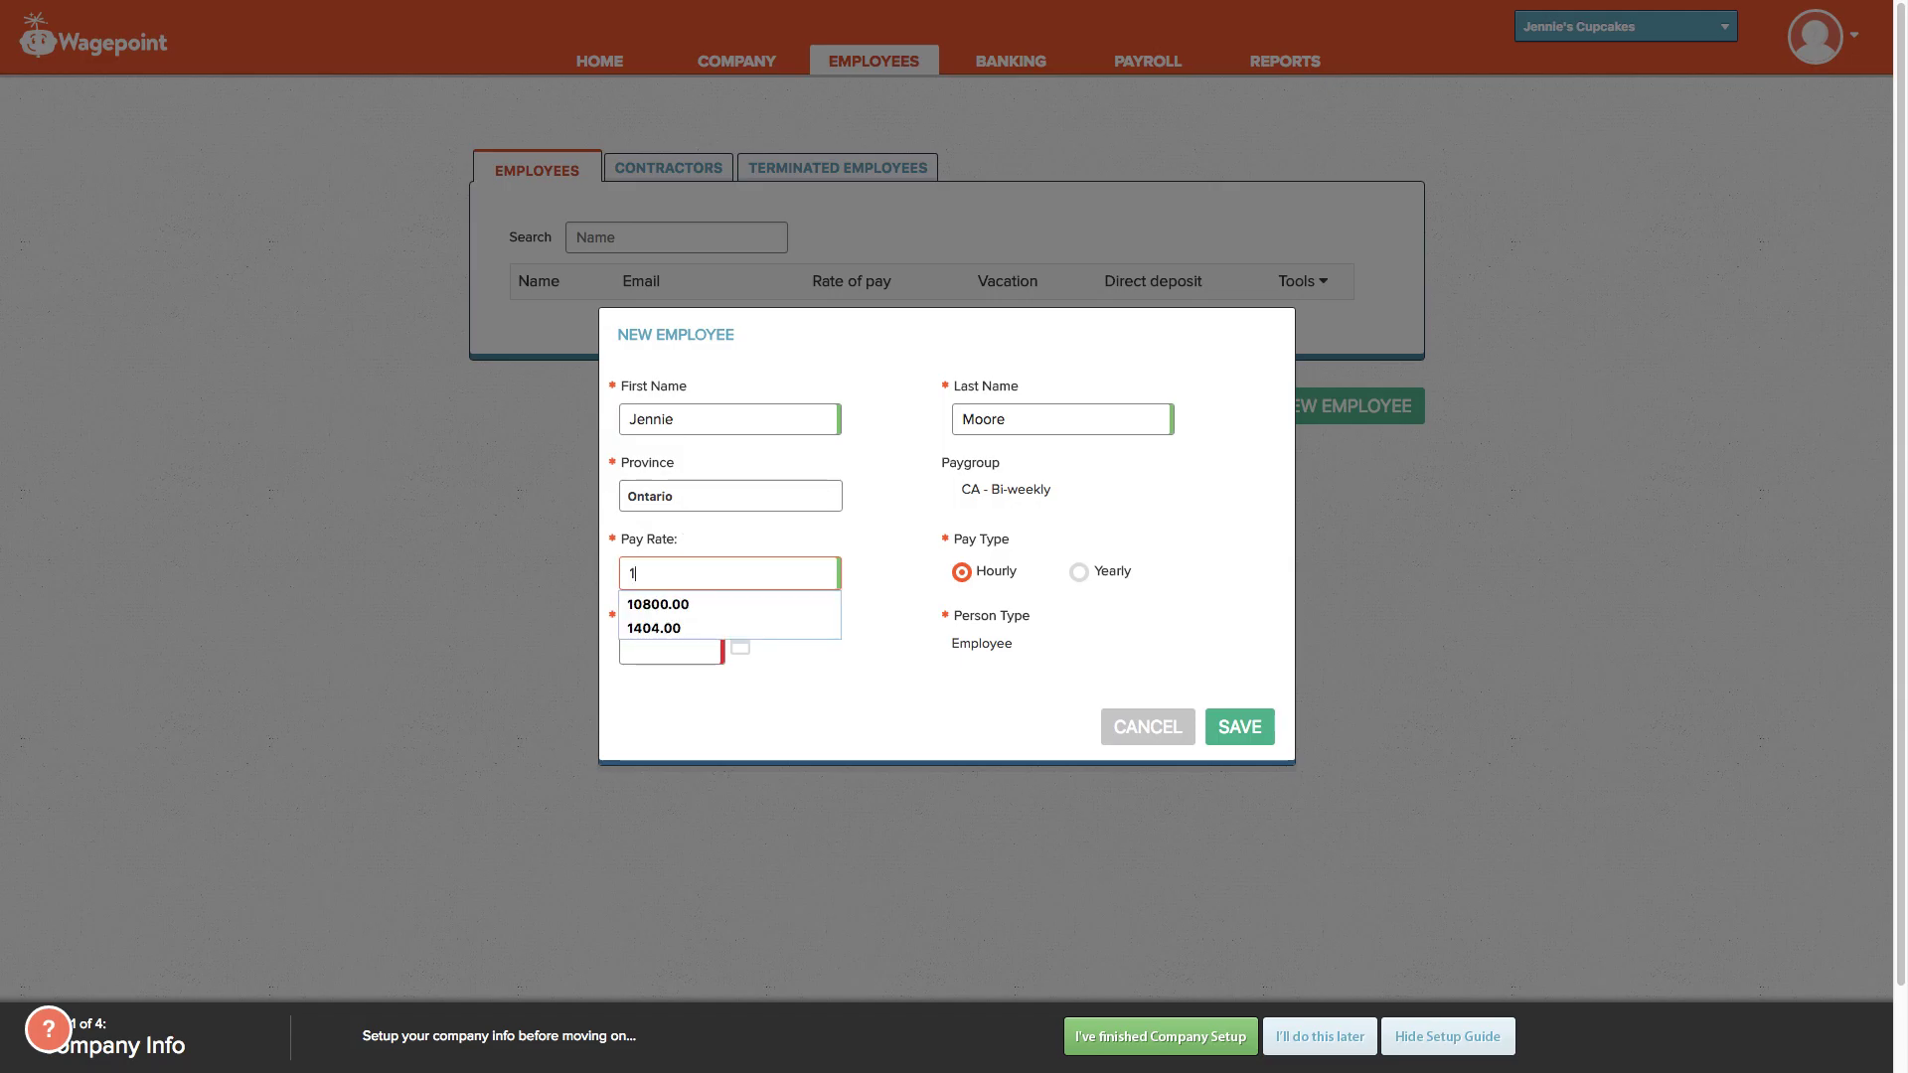
text(5.00)
click(695, 650)
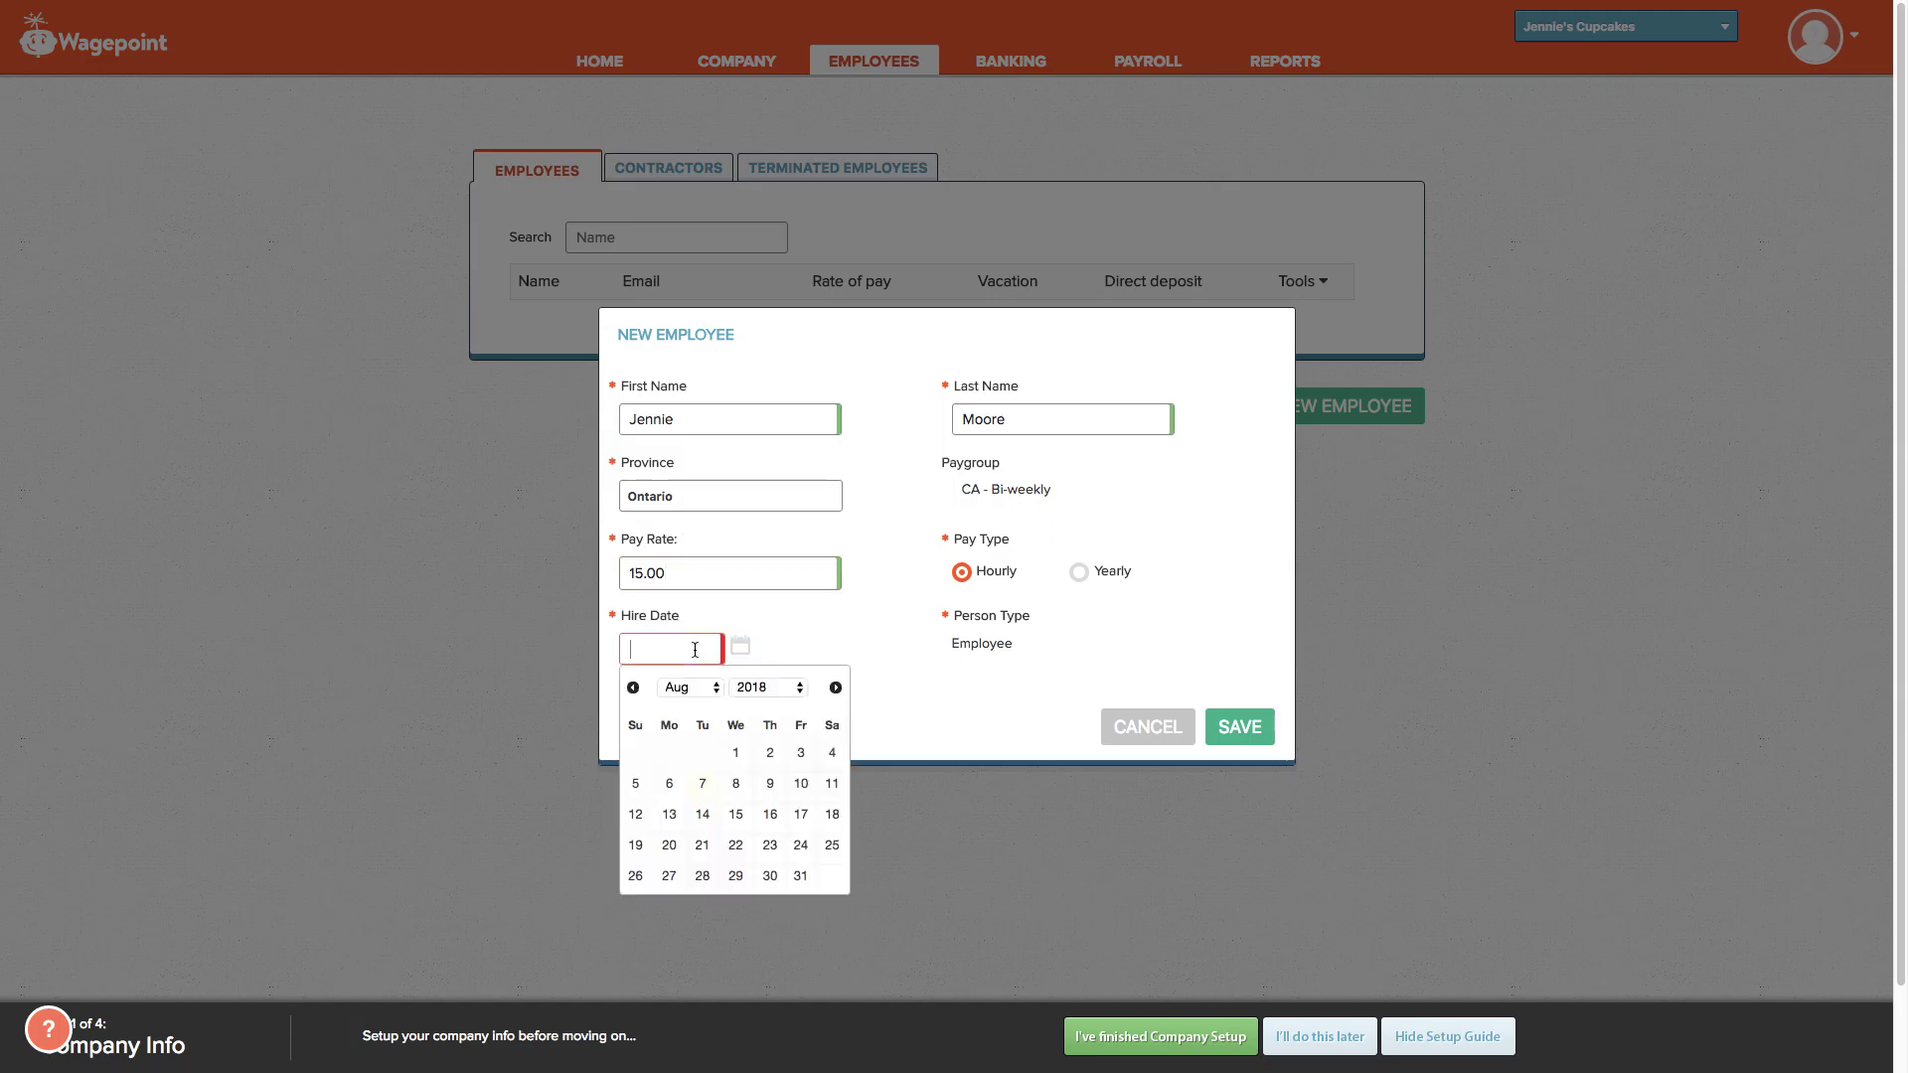
click(736, 752)
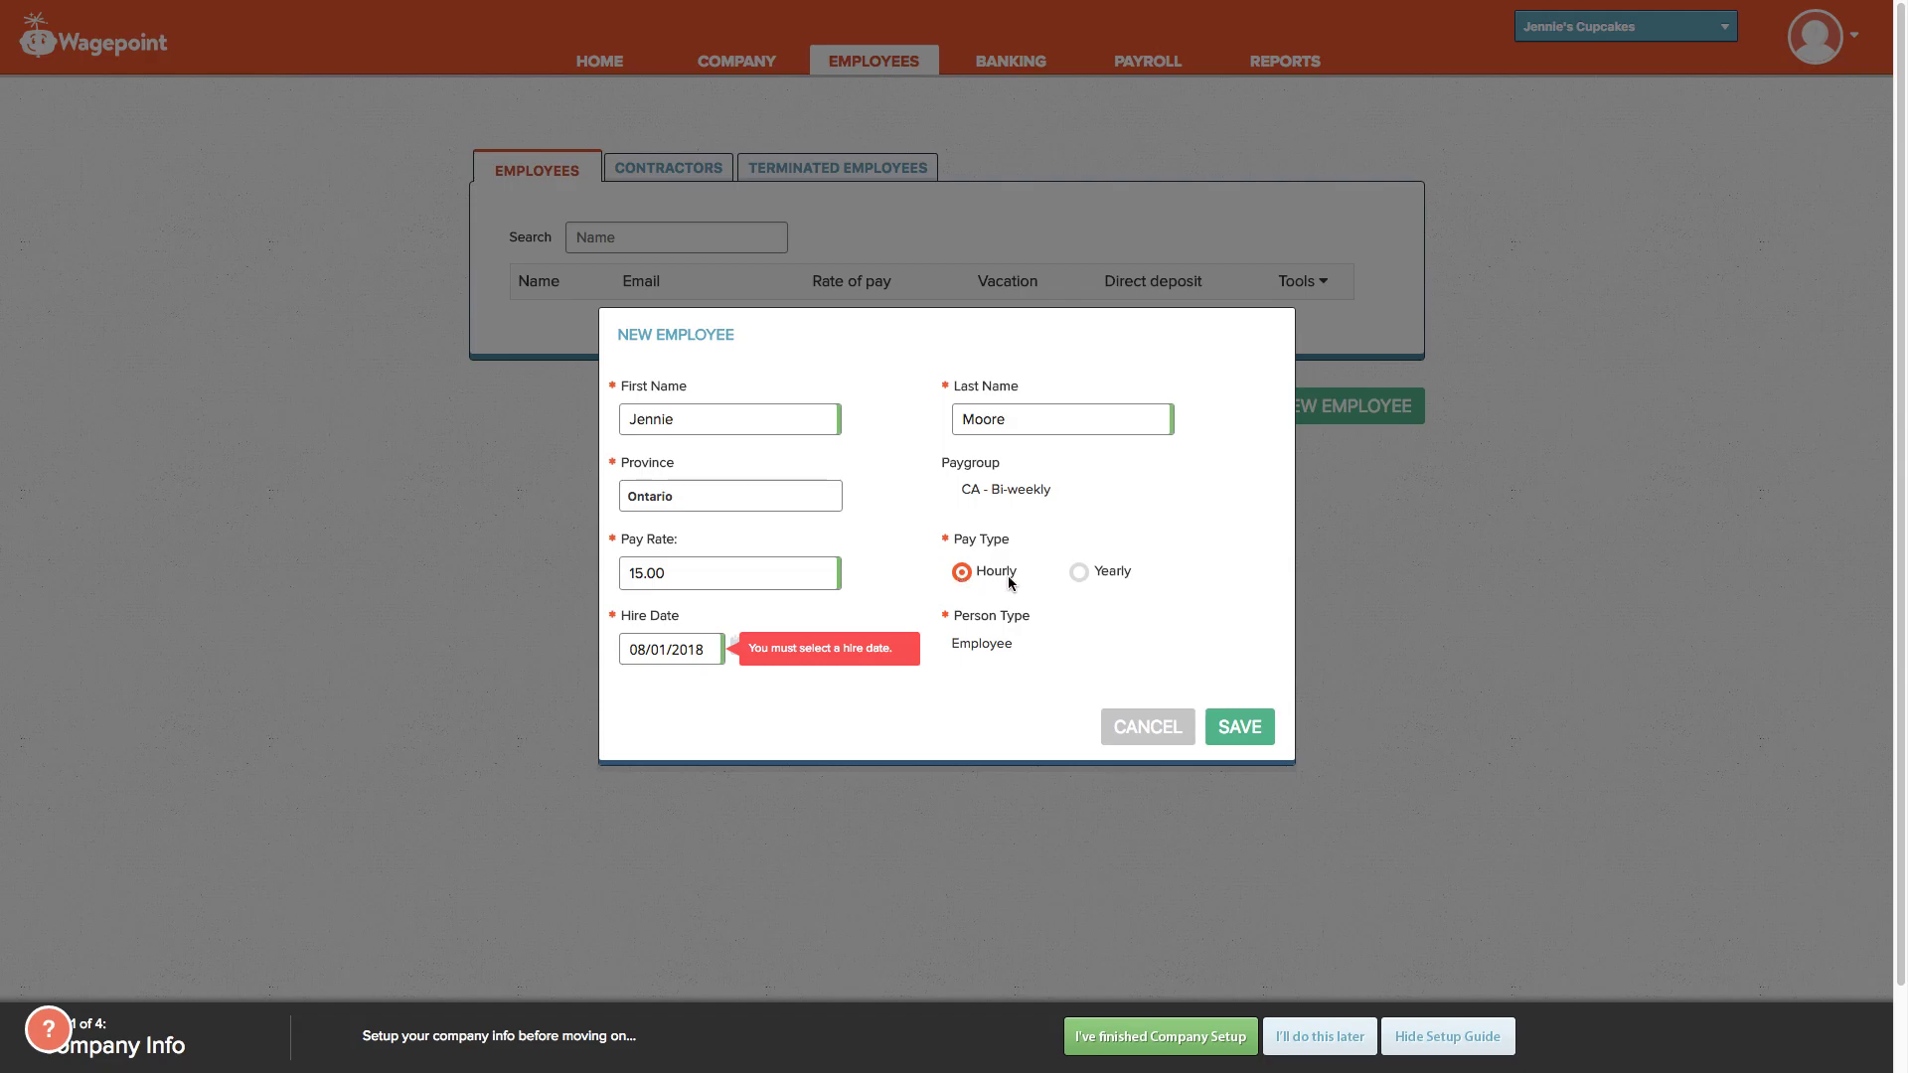
click(1081, 573)
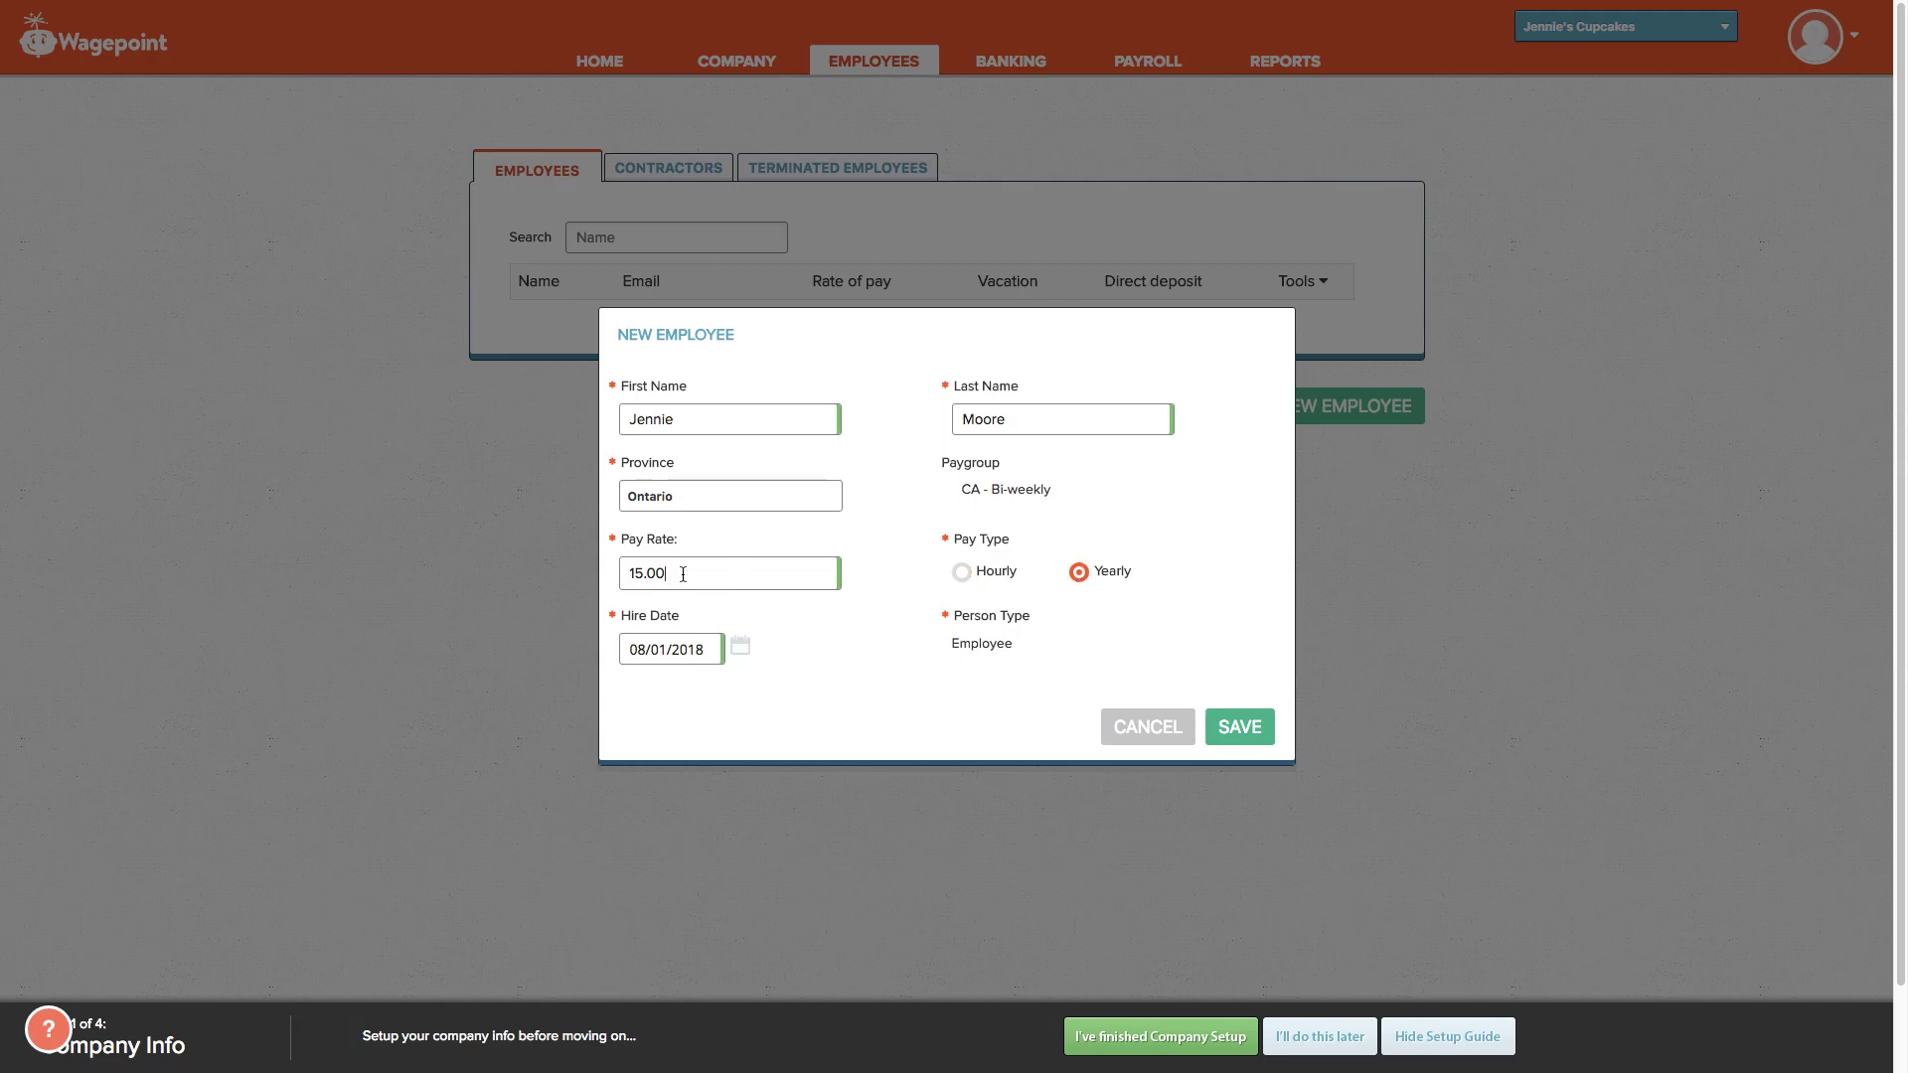
drag(696, 575, 515, 563)
text(60000)
Step: Save the employee, review their personal details, and show the $60000.00 salary in CA - Bi-weekly
click(1232, 727)
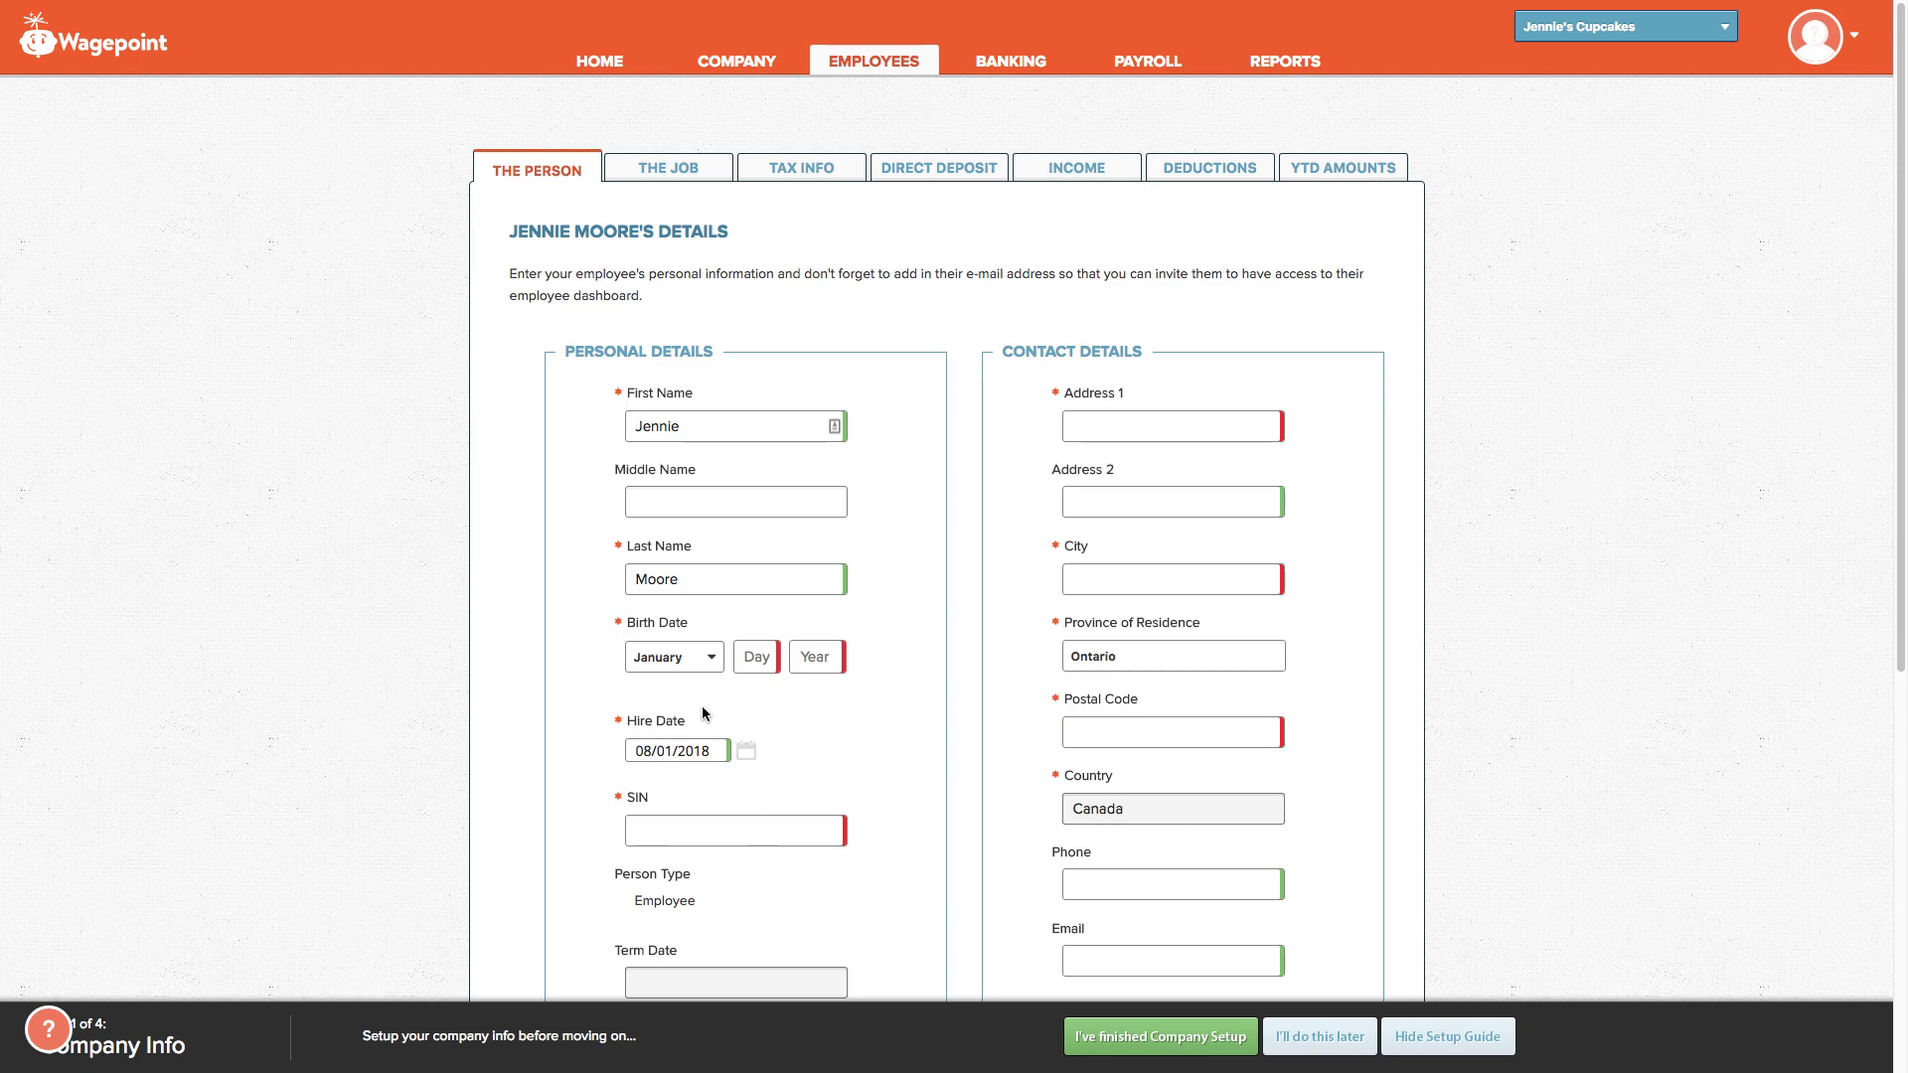
scroll(750, 761, down, 1)
scroll(707, 795, down, 2)
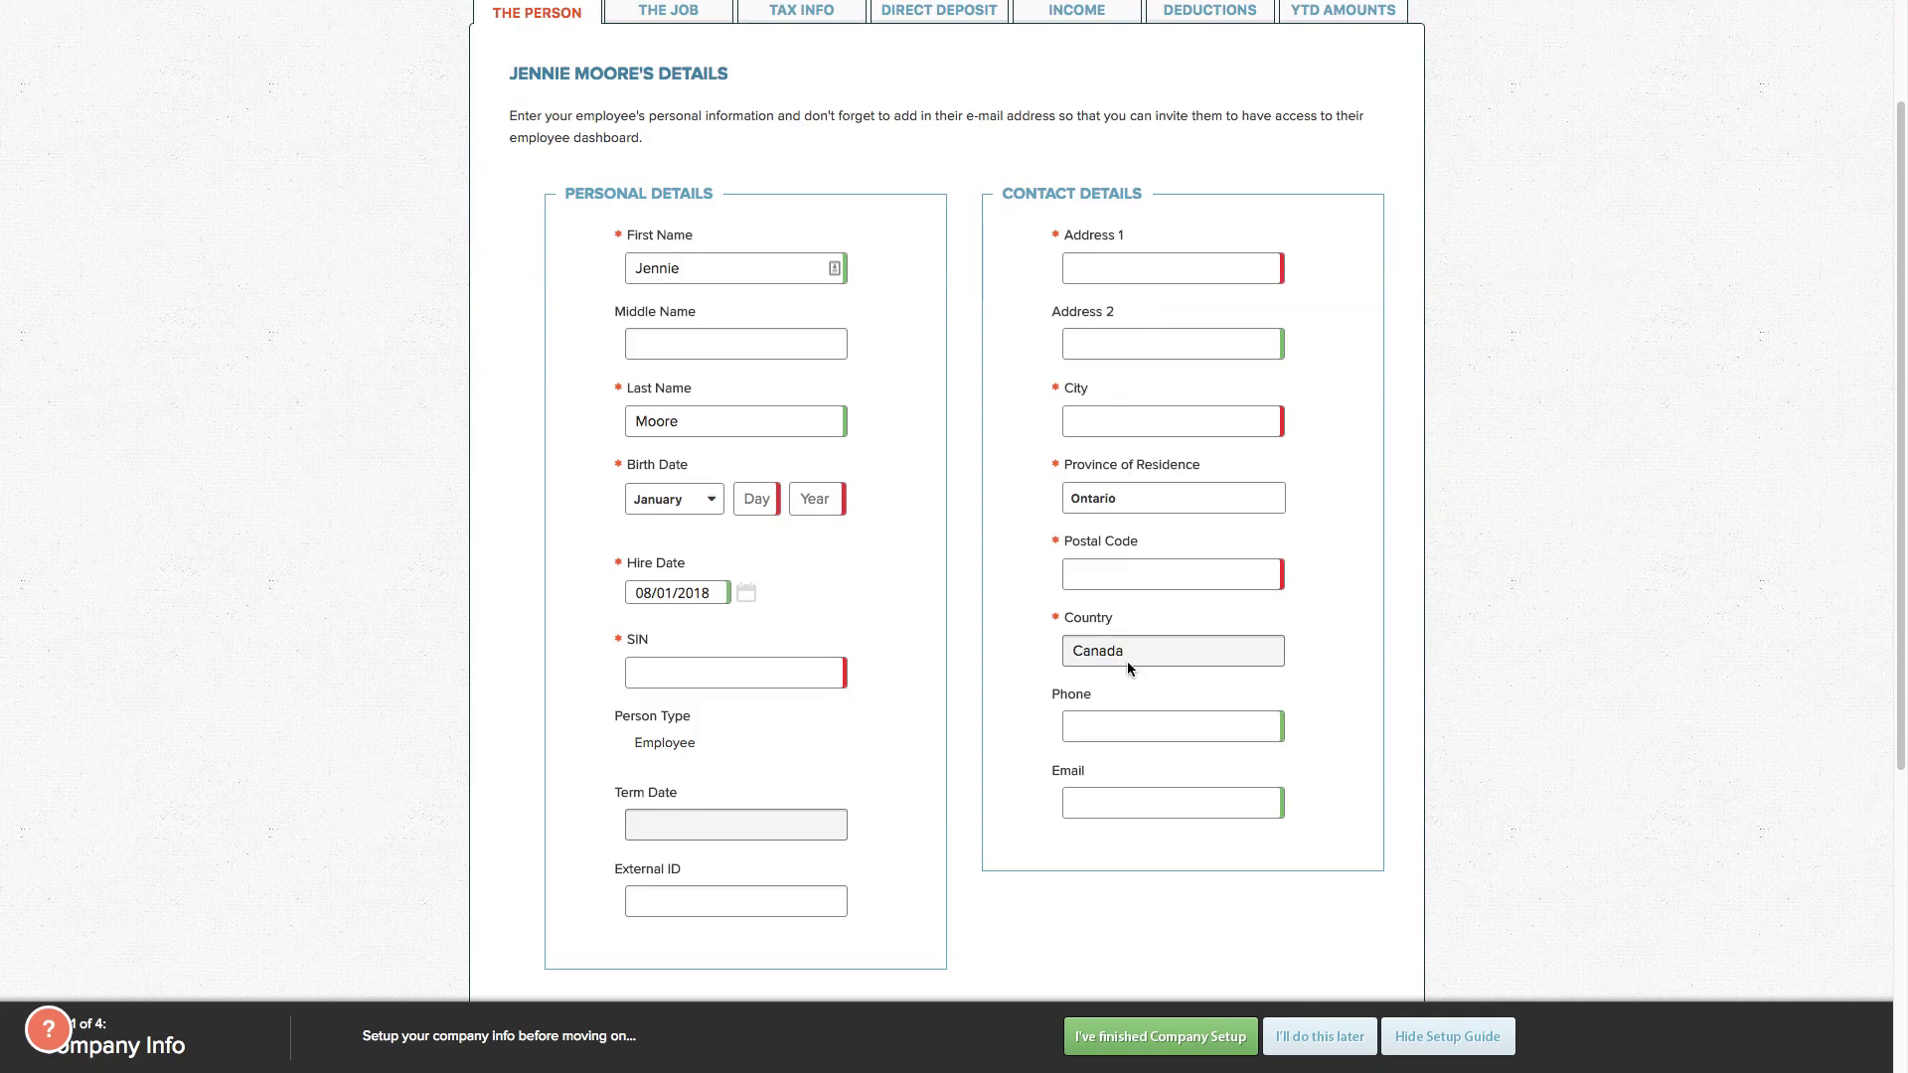
scroll(1050, 594, up, 1)
scroll(894, 235, up, 1)
click(669, 171)
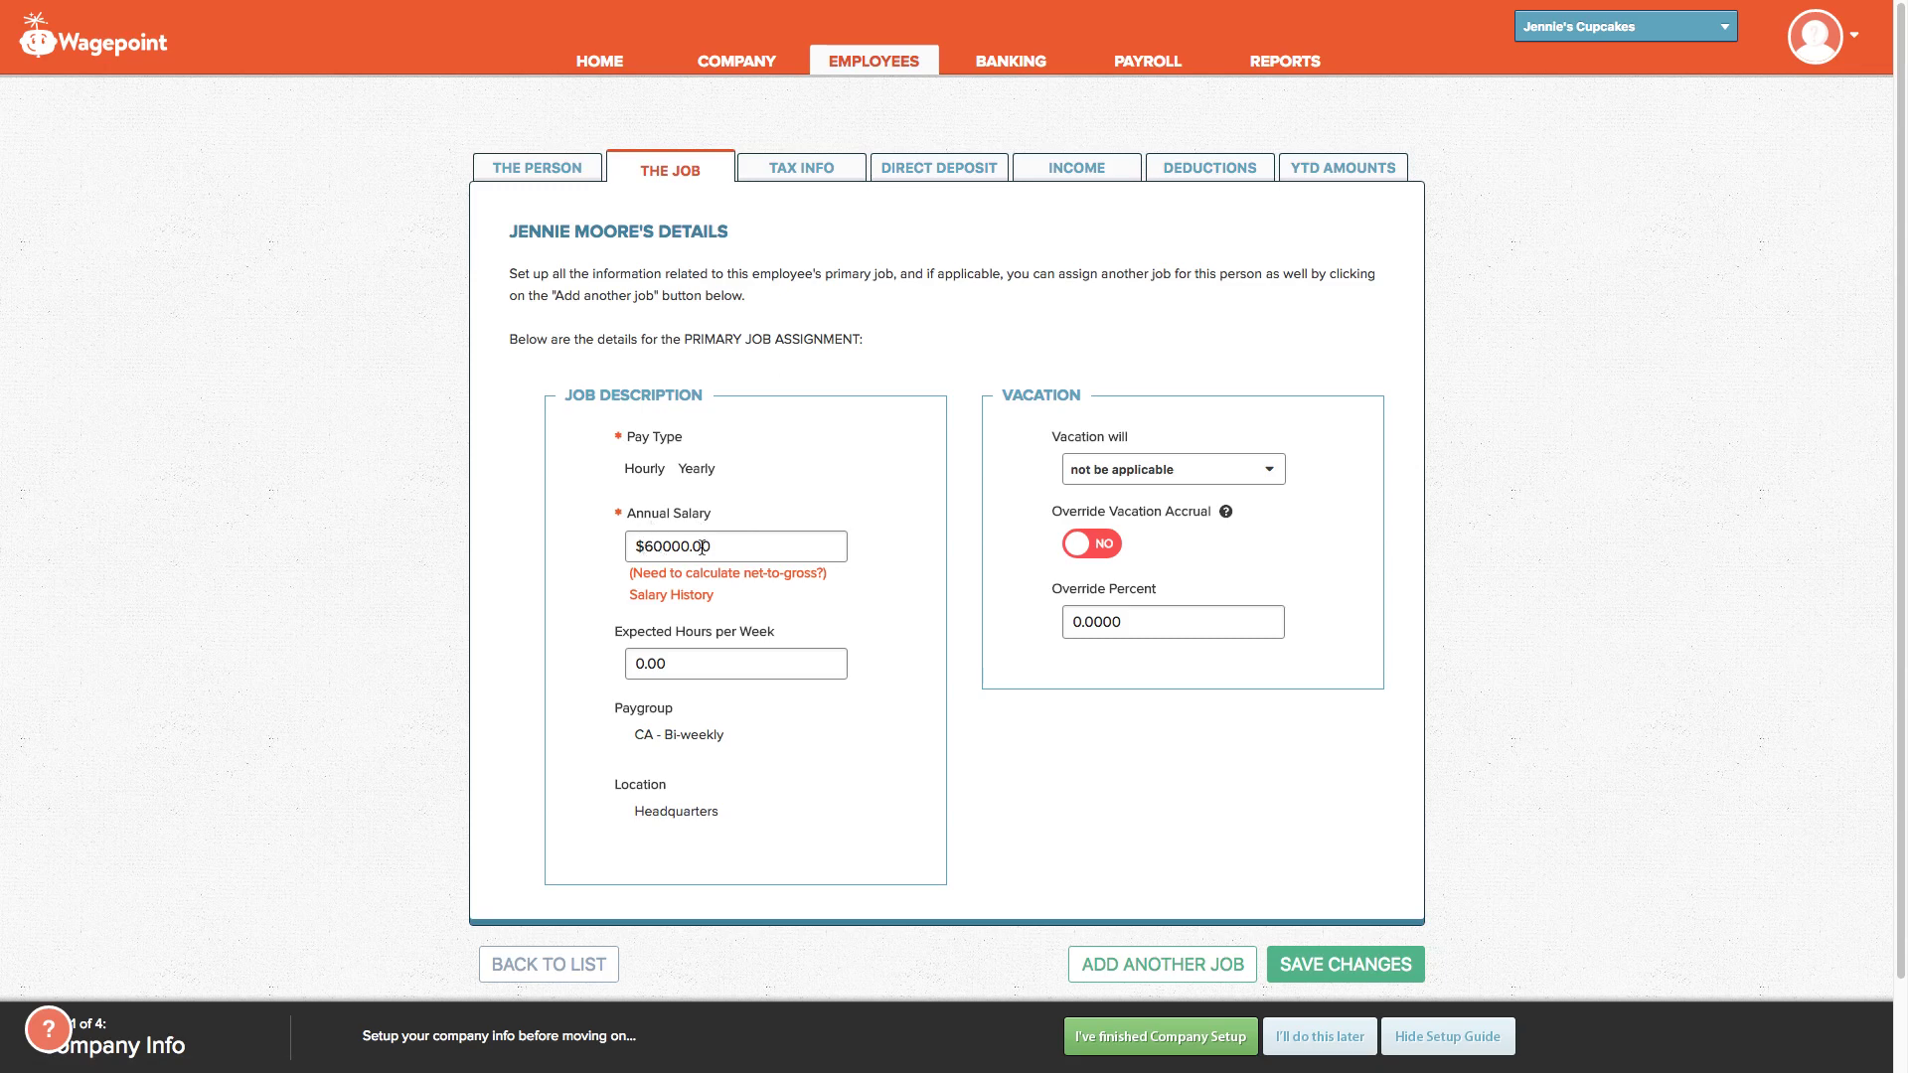
Step: Set vacation to be paid out each pay, leave Override Percent blank, and view Tax Info
click(1138, 475)
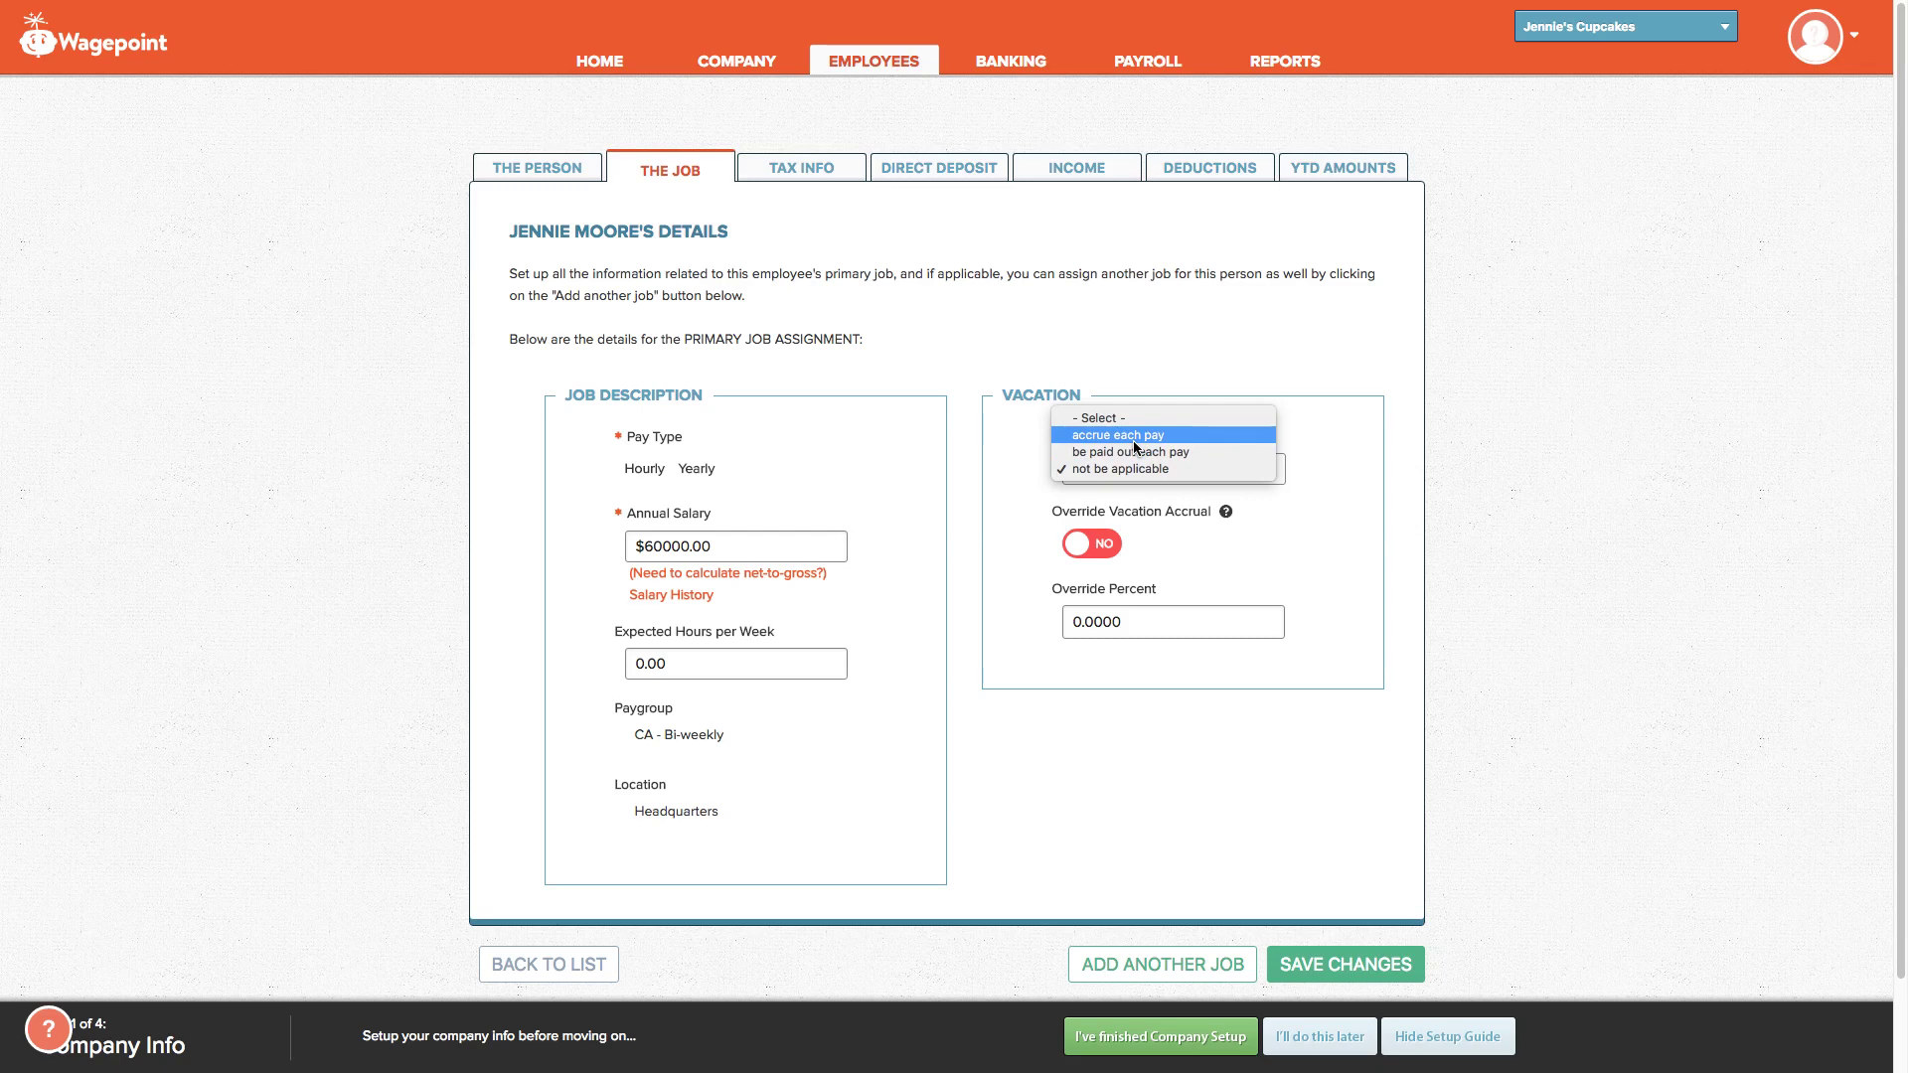
click(1136, 453)
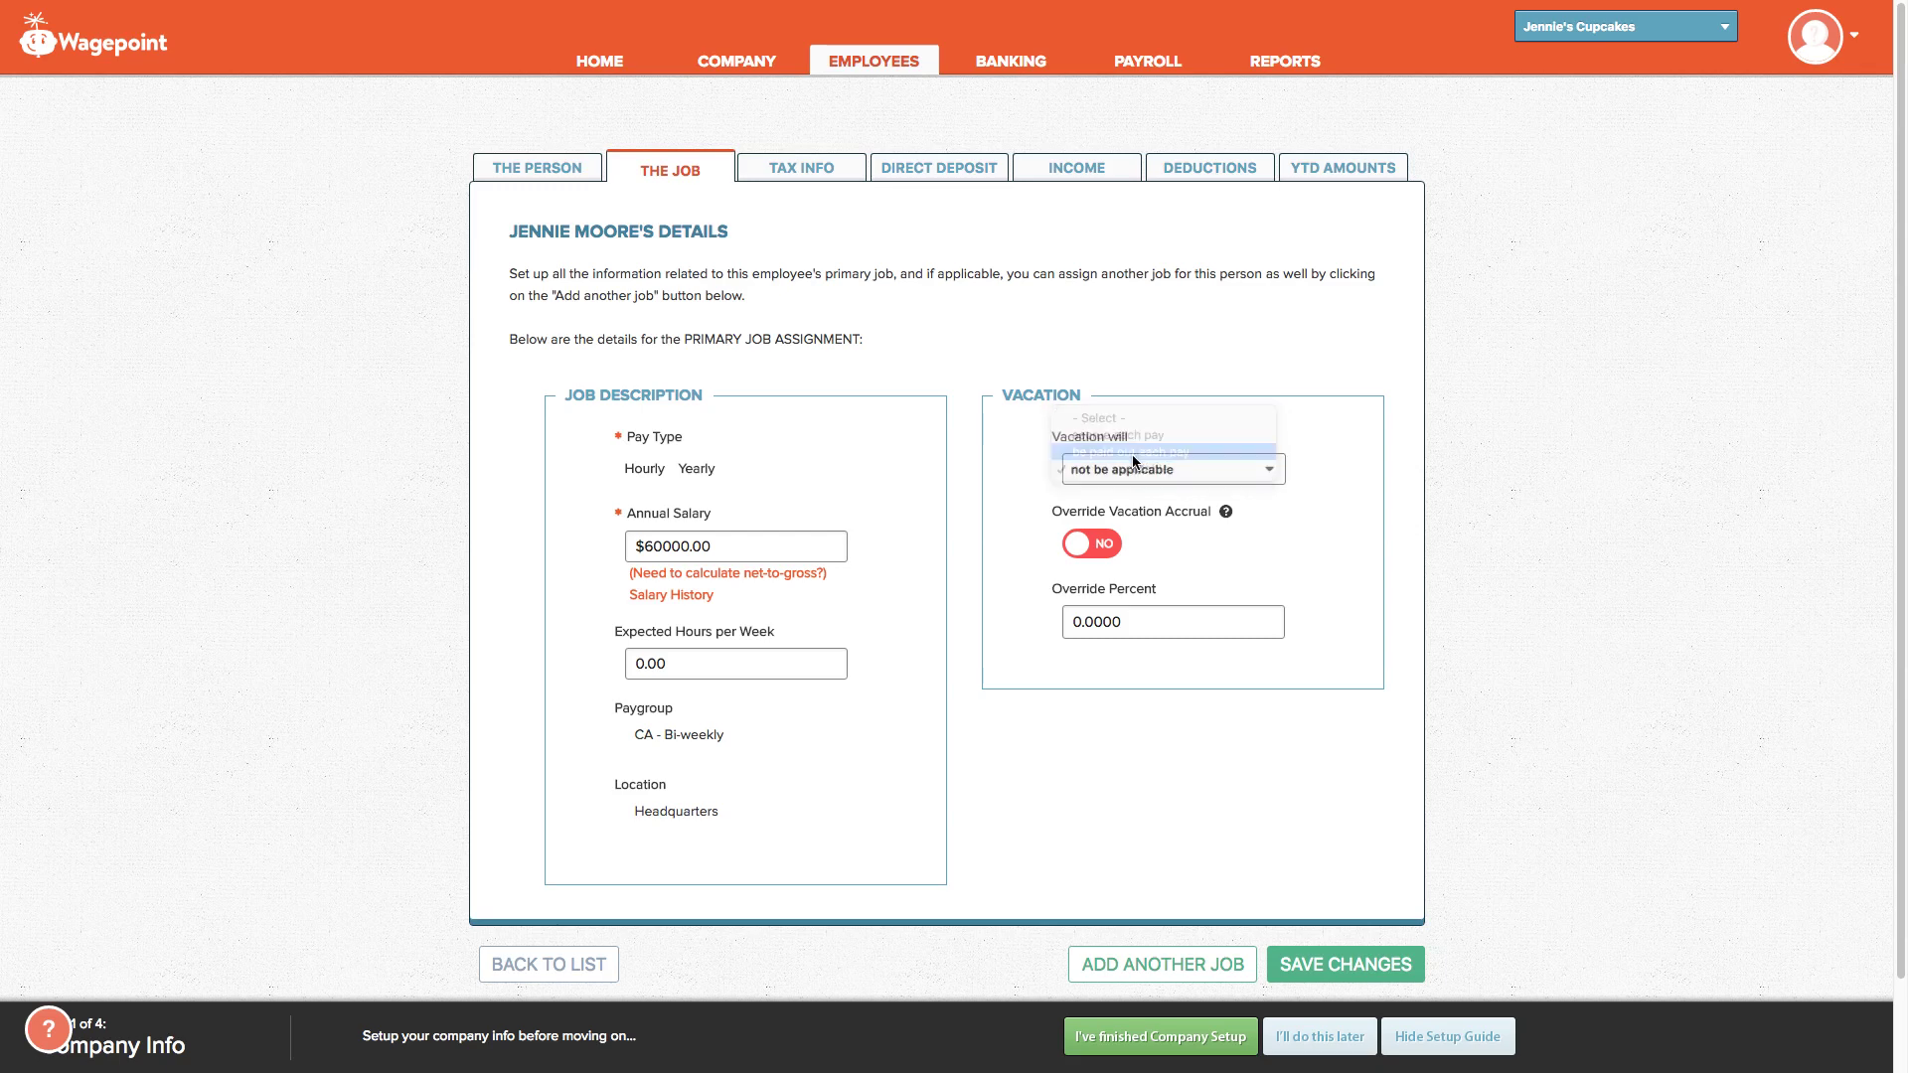
click(1141, 624)
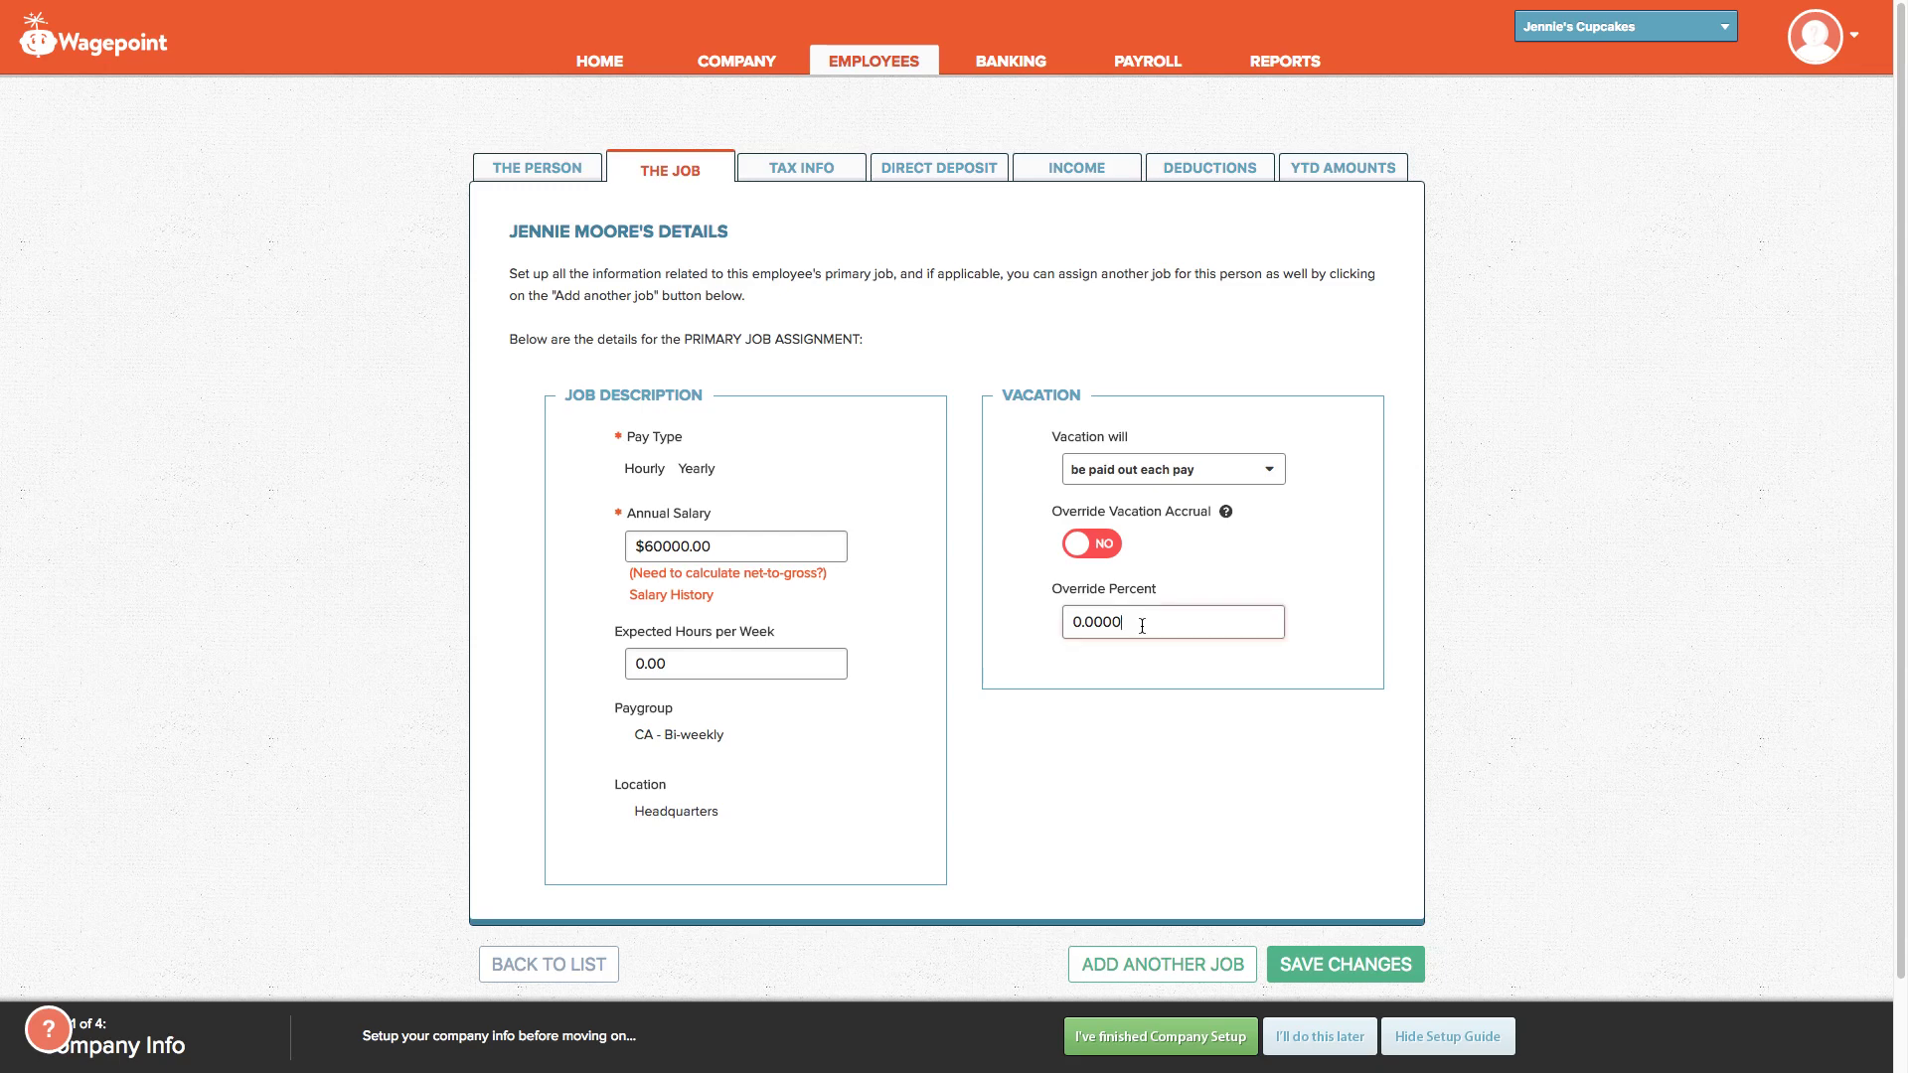
text(10)
click(1110, 613)
key(BackSpace)
click(799, 175)
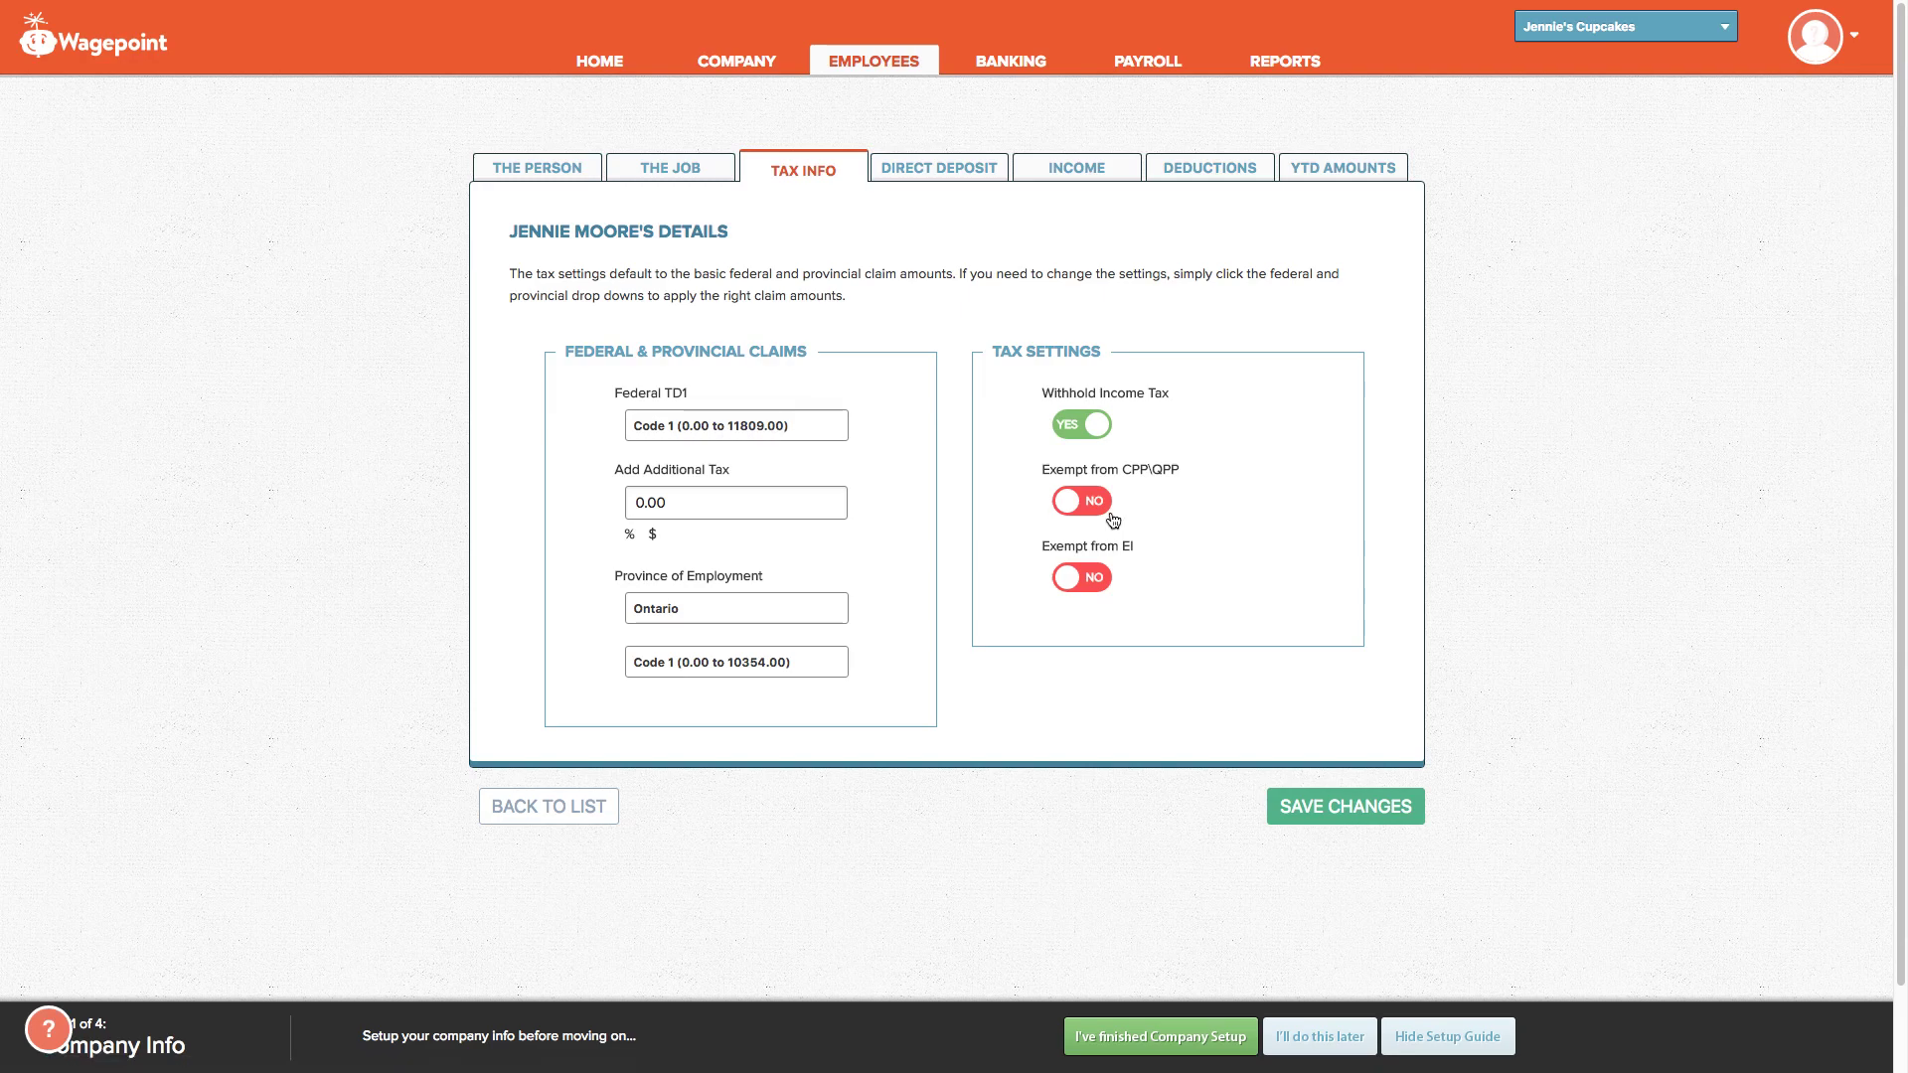
Step: Leave the EI and CPP/QPP exemptions off after toggling them, then view Direct Deposit
click(1077, 584)
click(1077, 584)
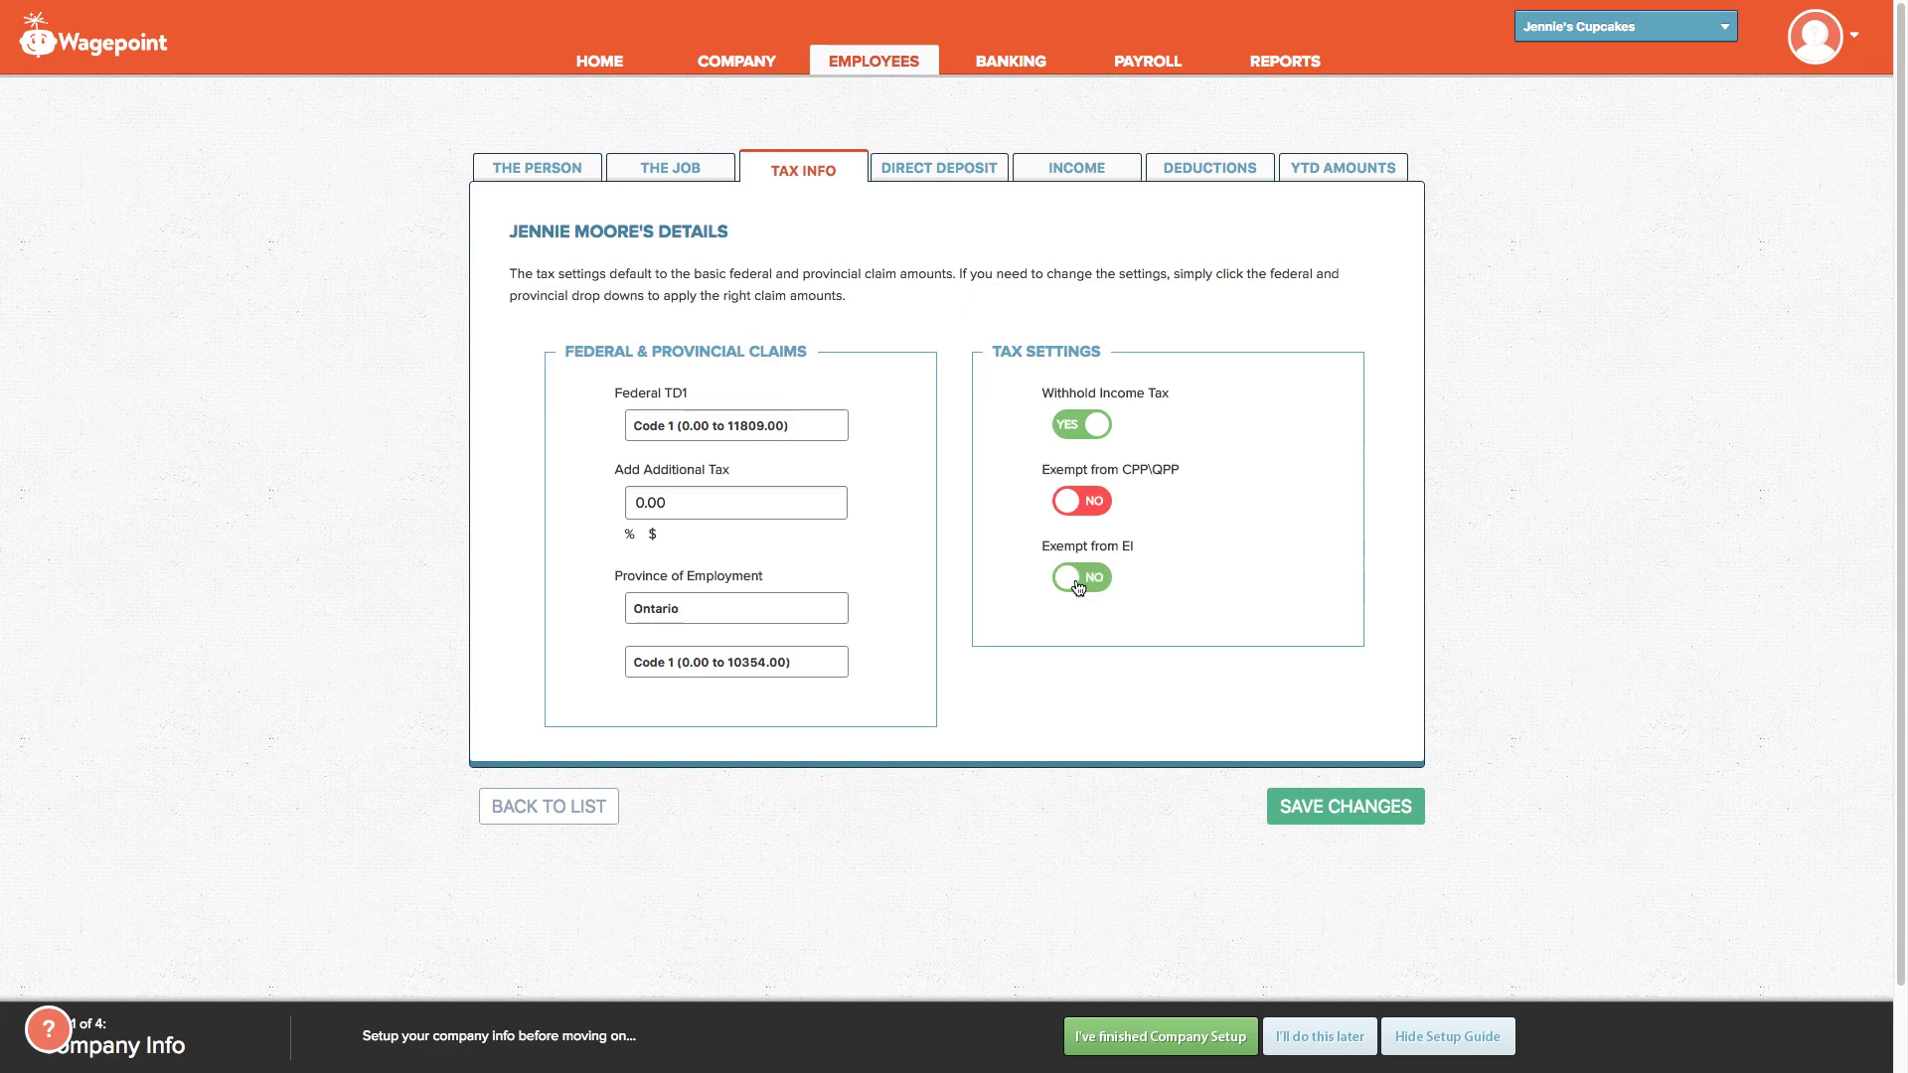
click(1080, 510)
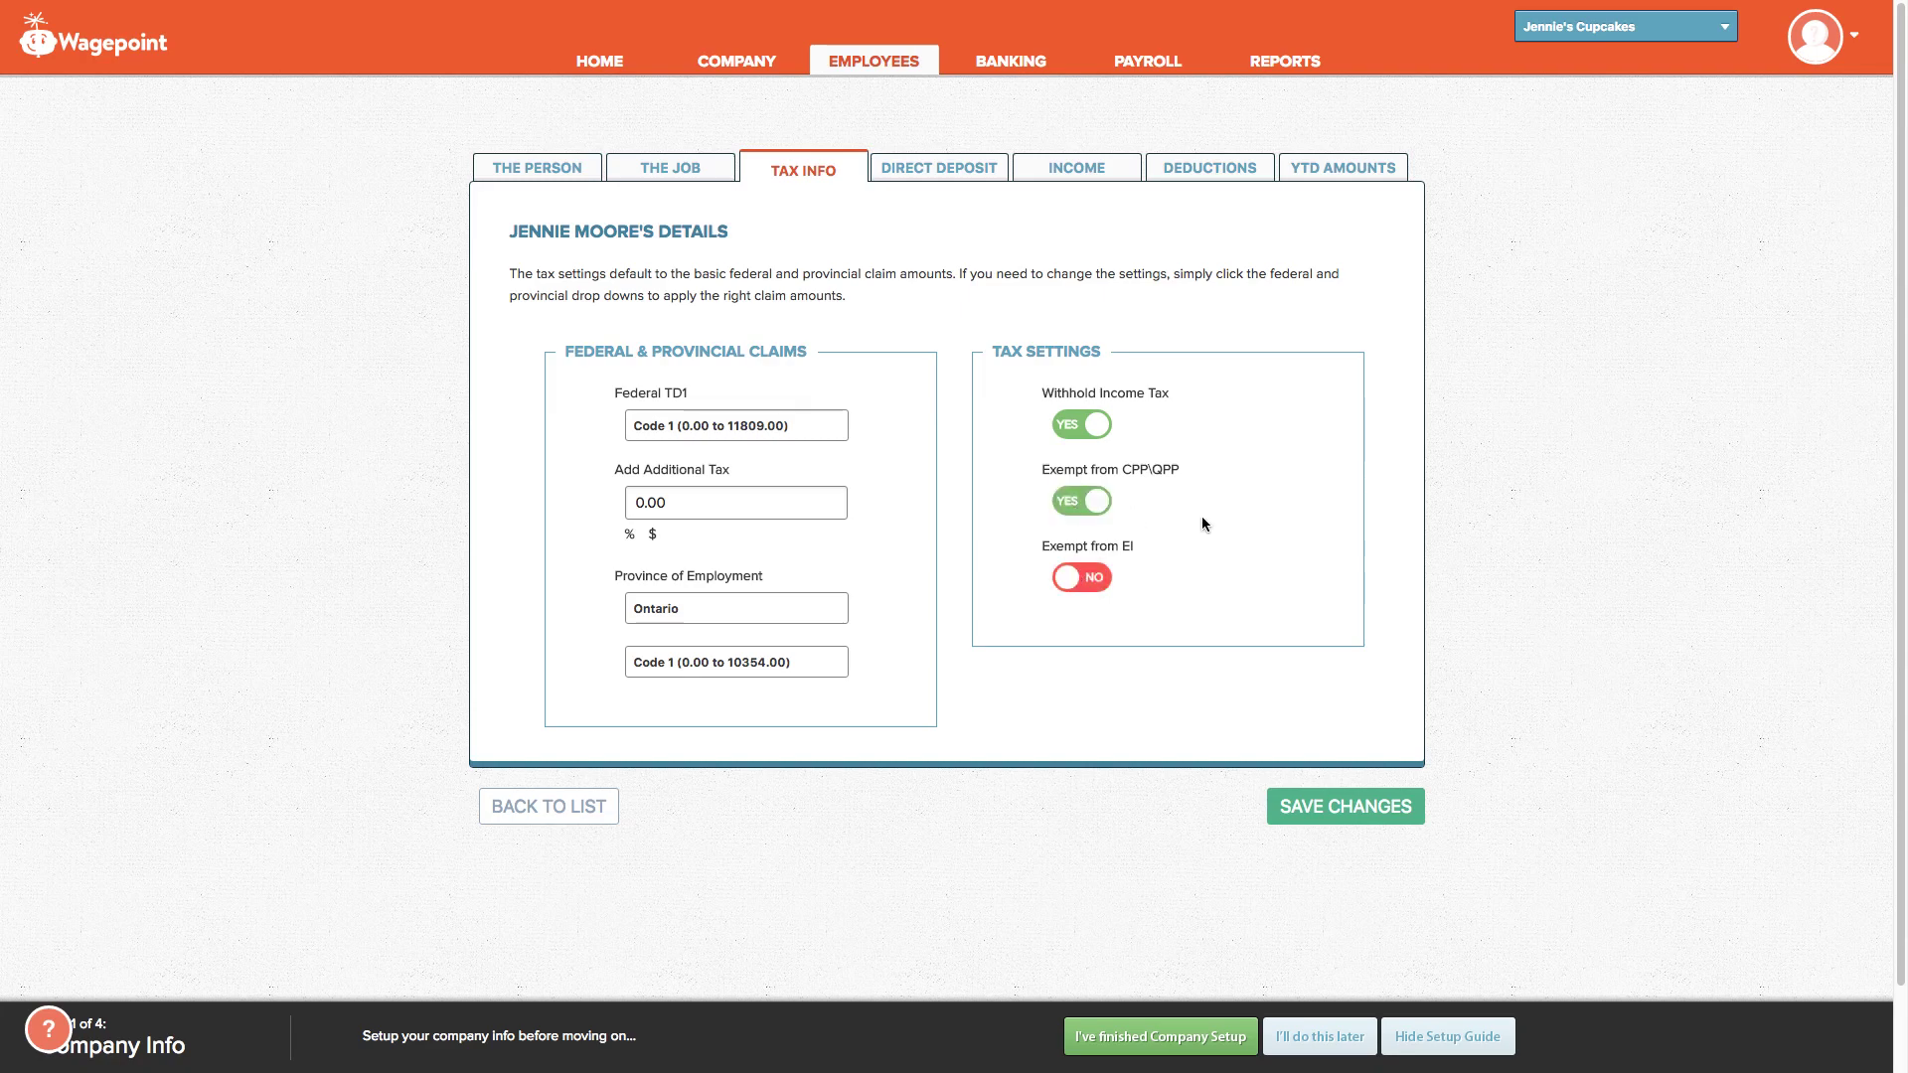
click(1090, 505)
click(929, 169)
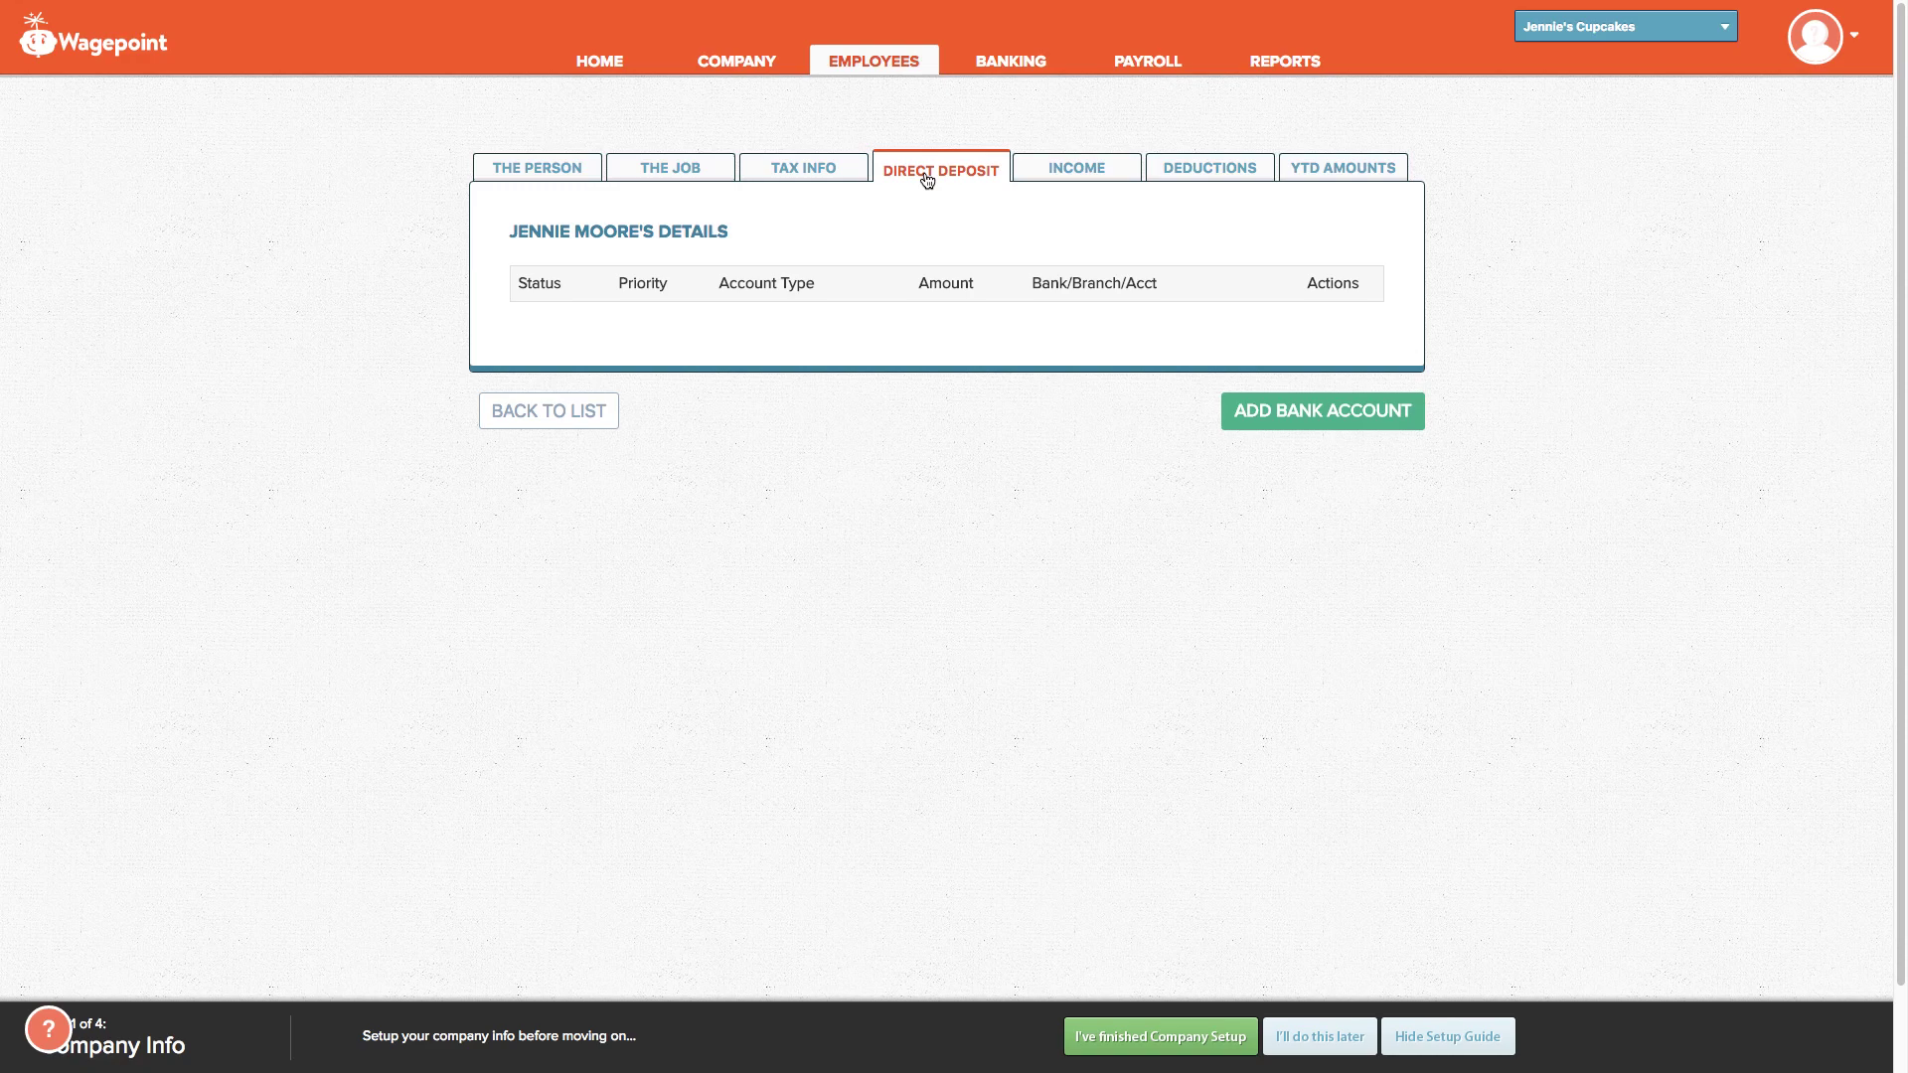
Step: Try a First-priority (001) Bank of Montreal account, discard it unsaved, then view Additional Income
click(1289, 415)
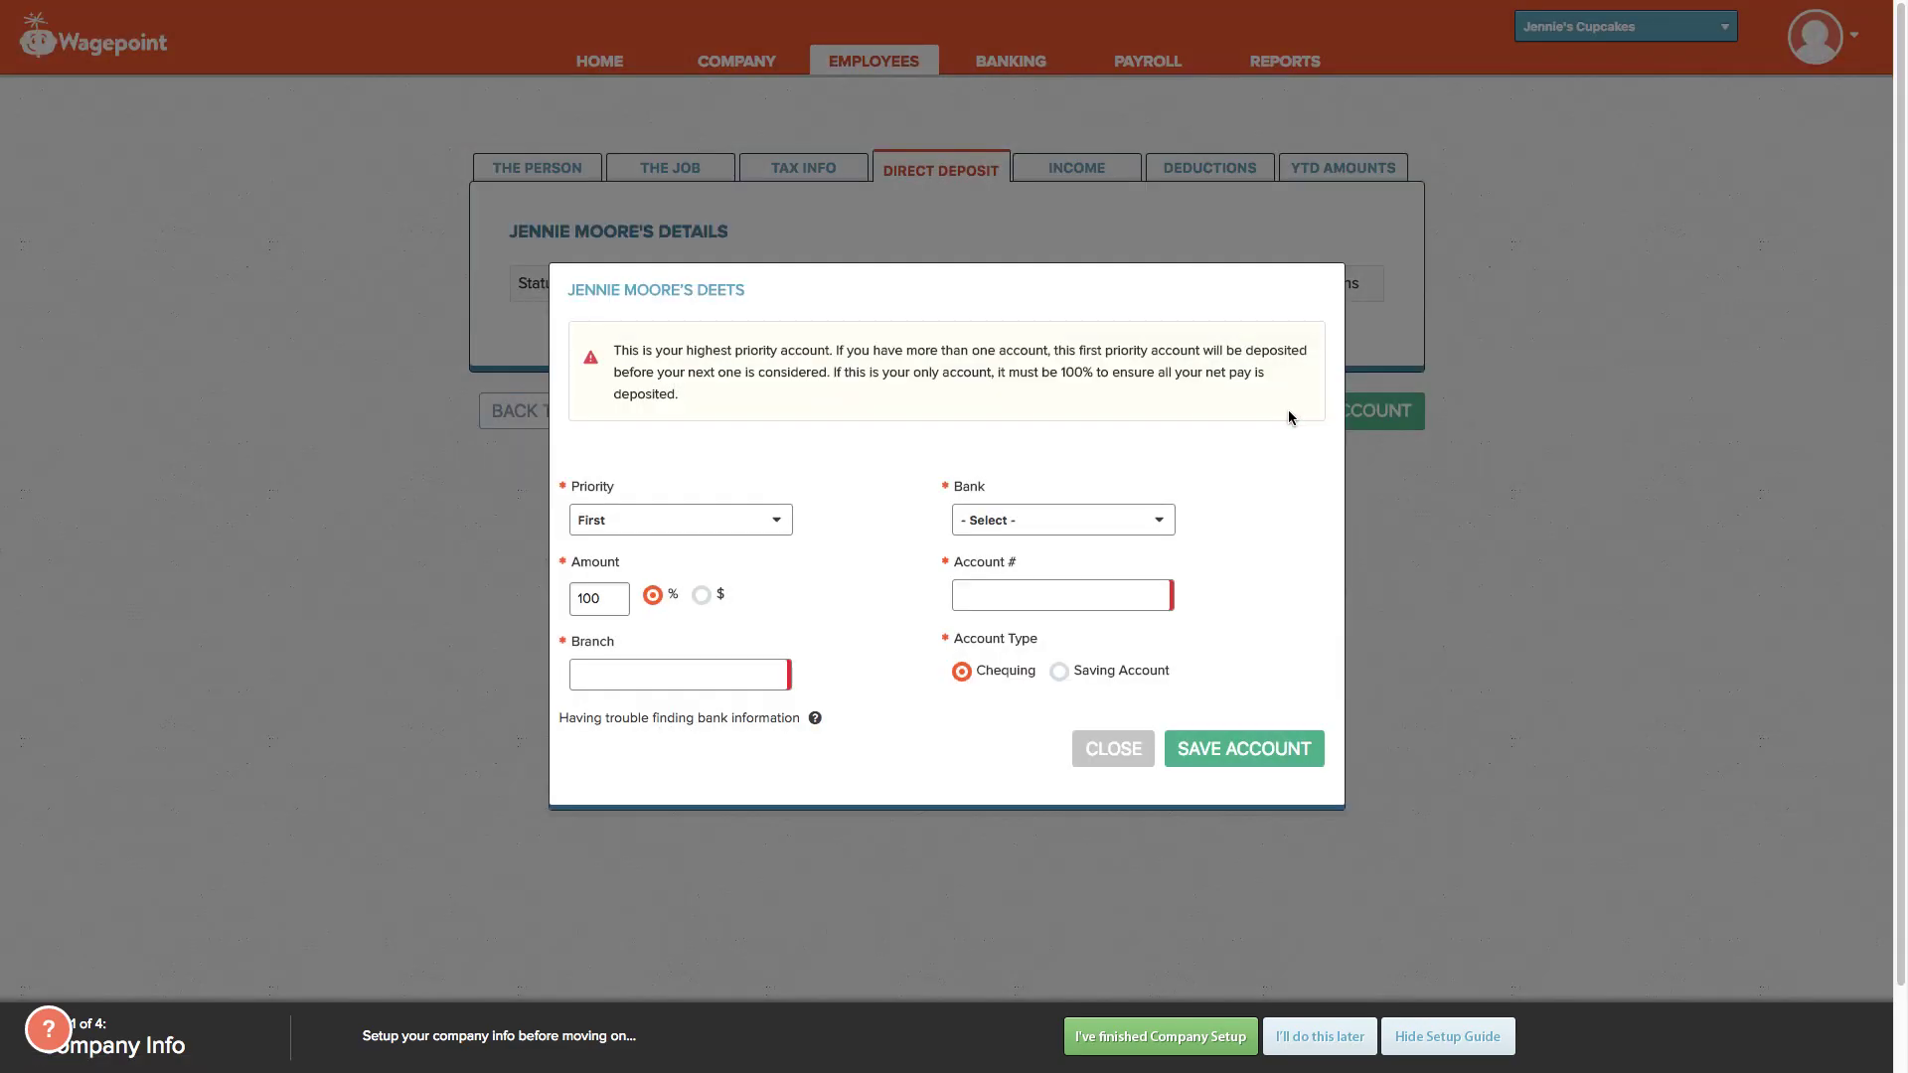
click(699, 525)
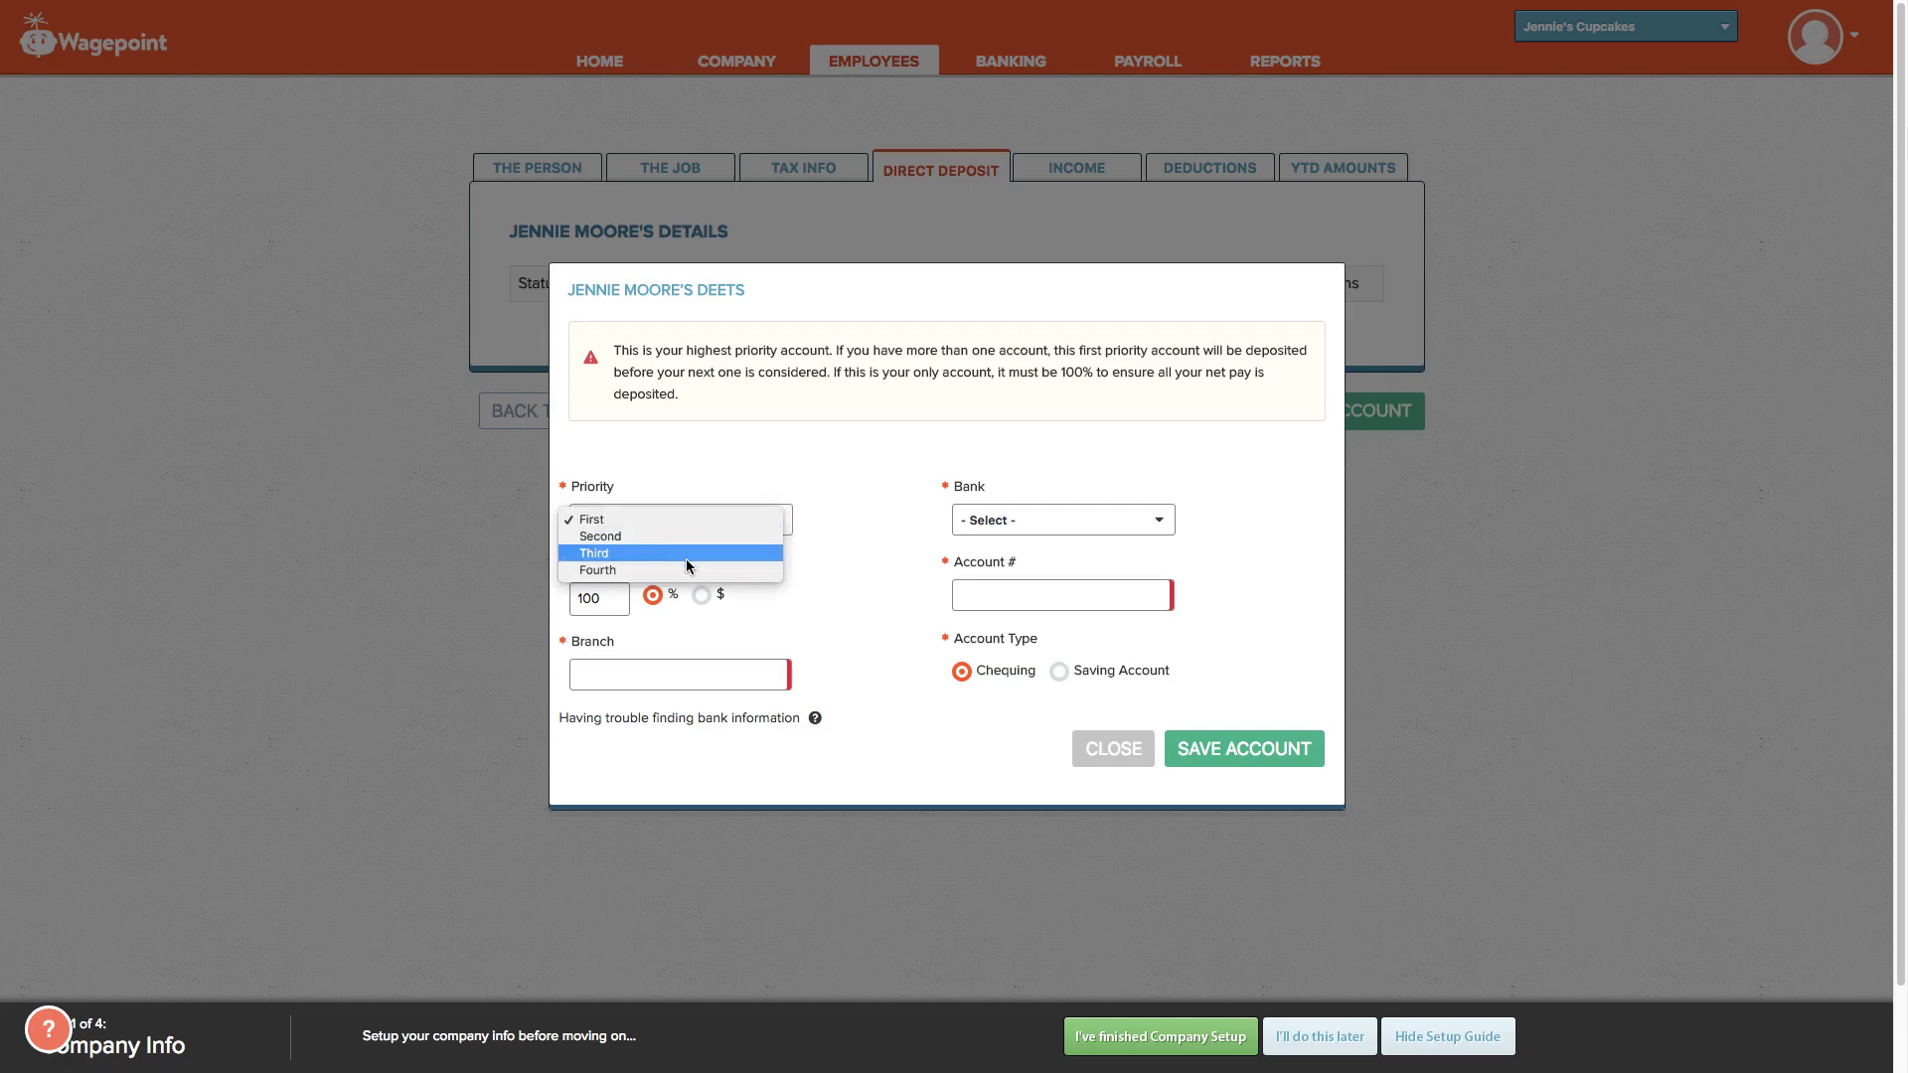
click(875, 581)
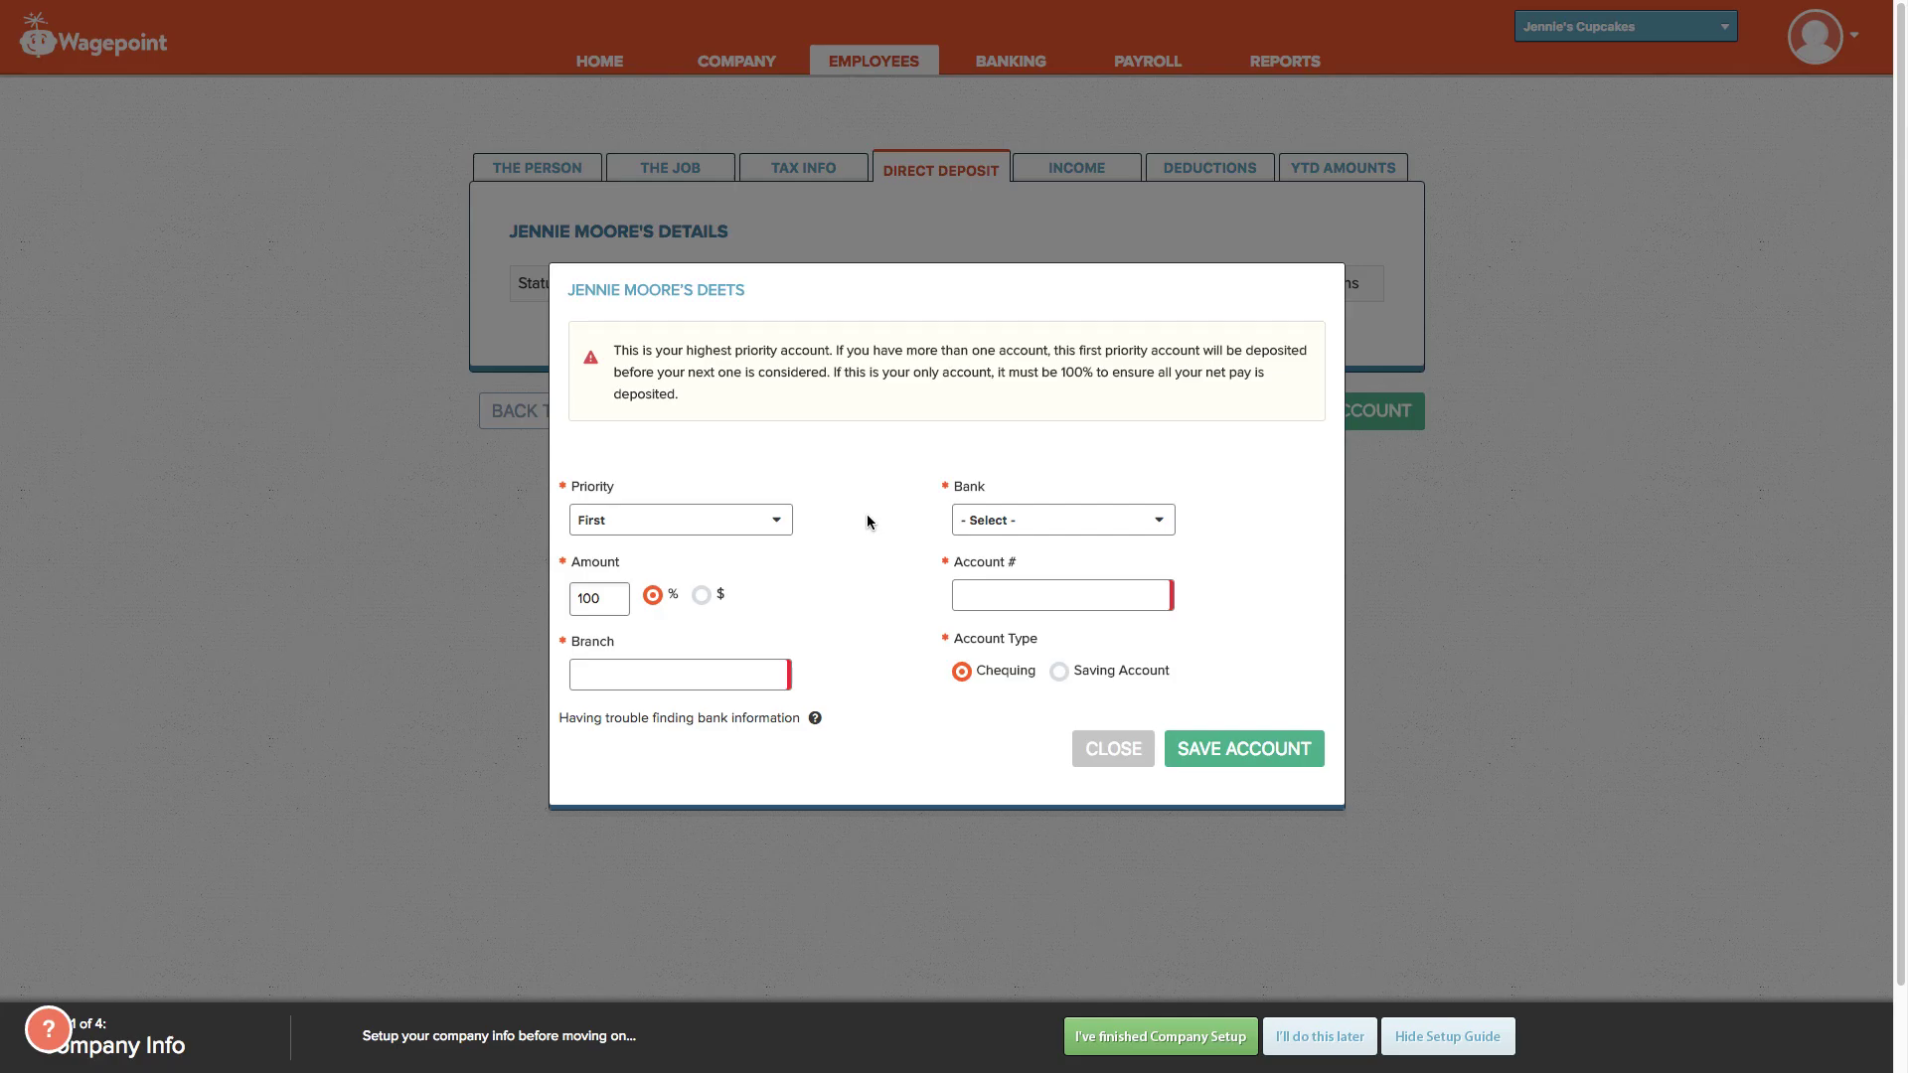
click(993, 521)
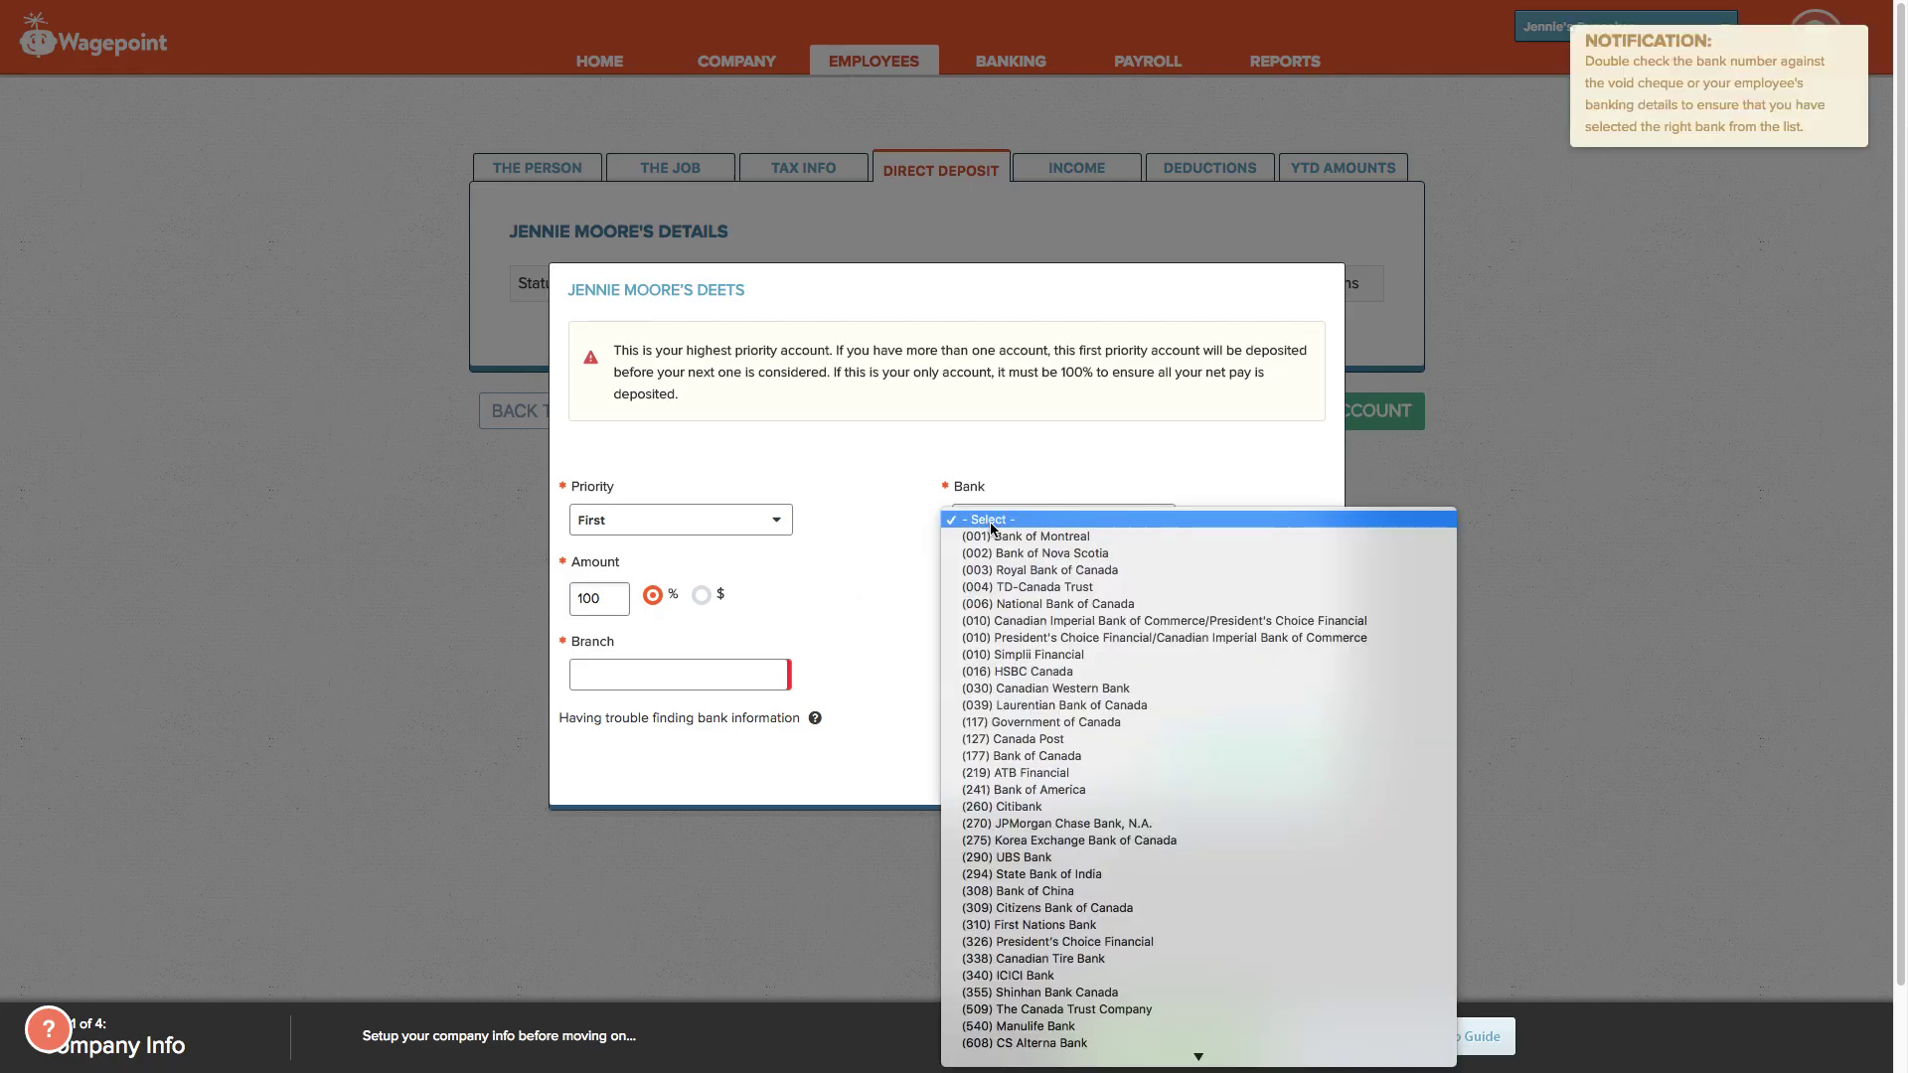
click(997, 538)
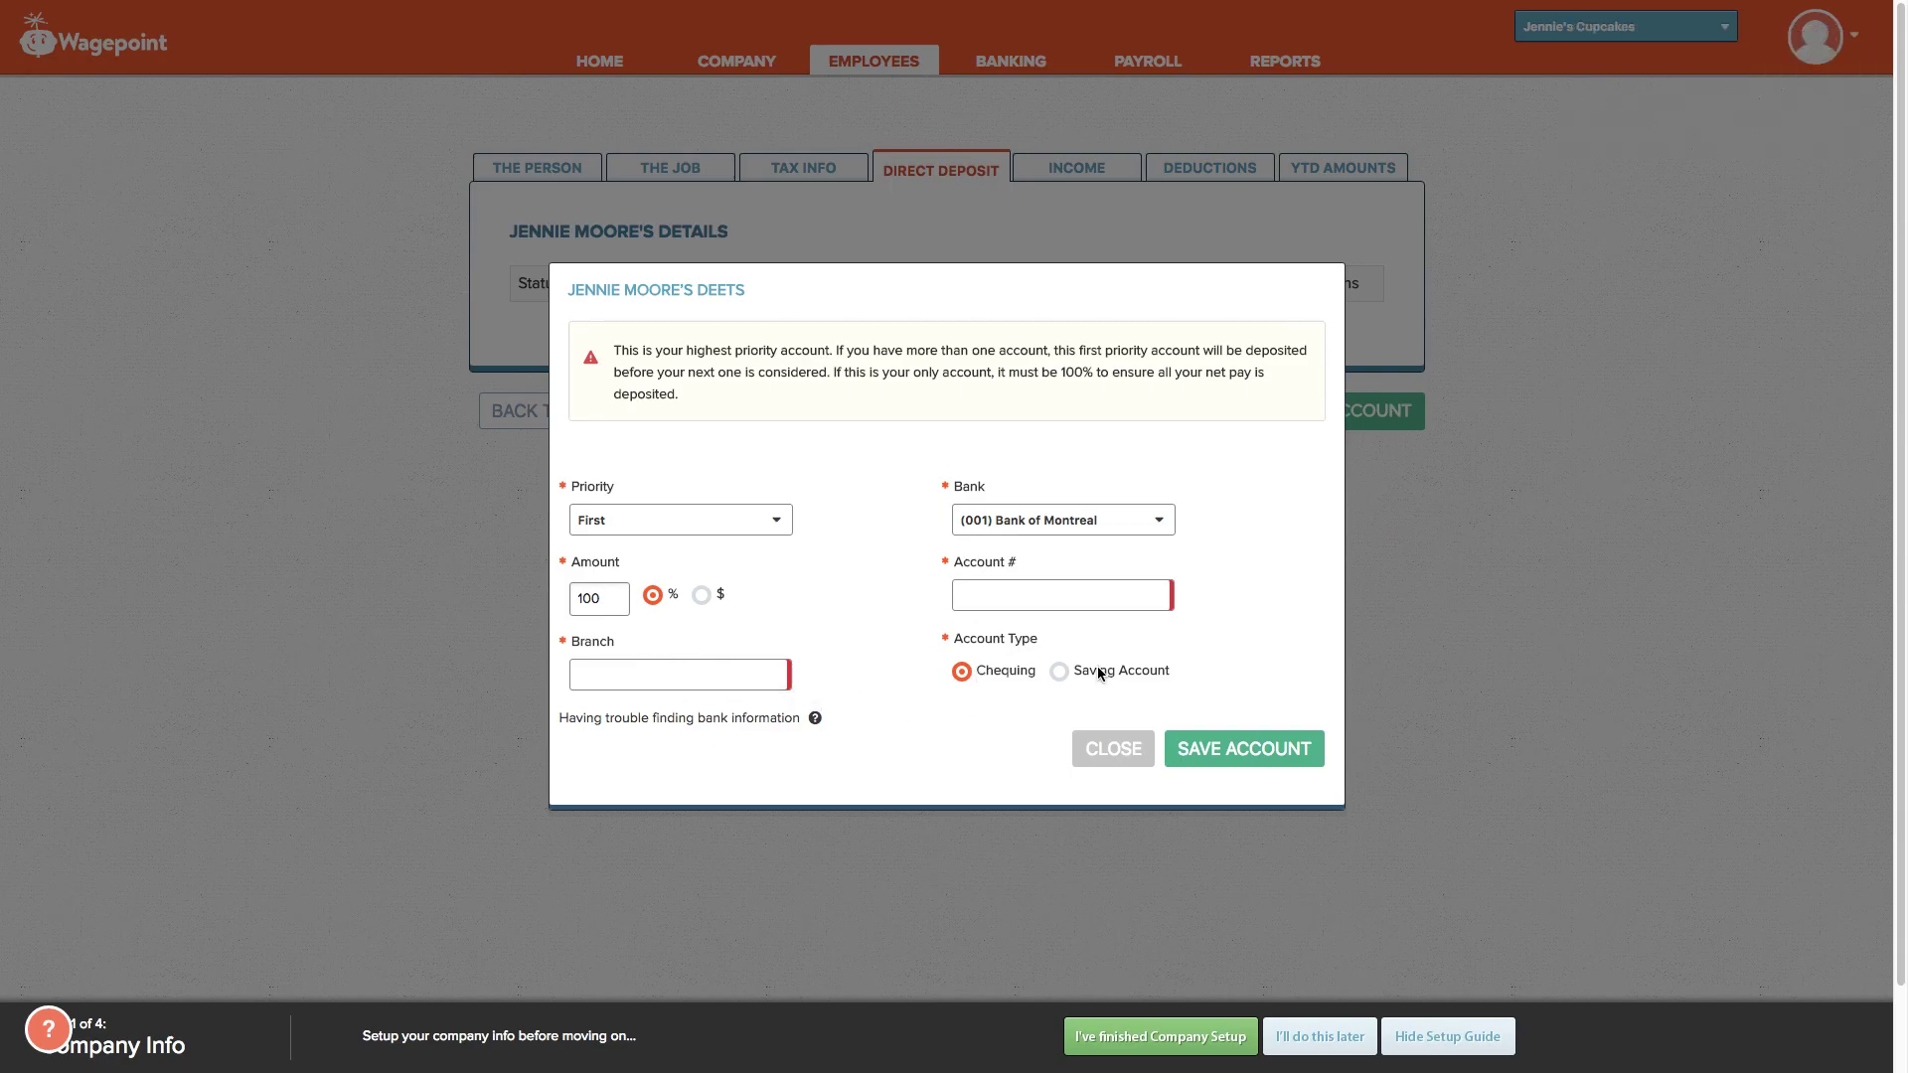
click(1469, 658)
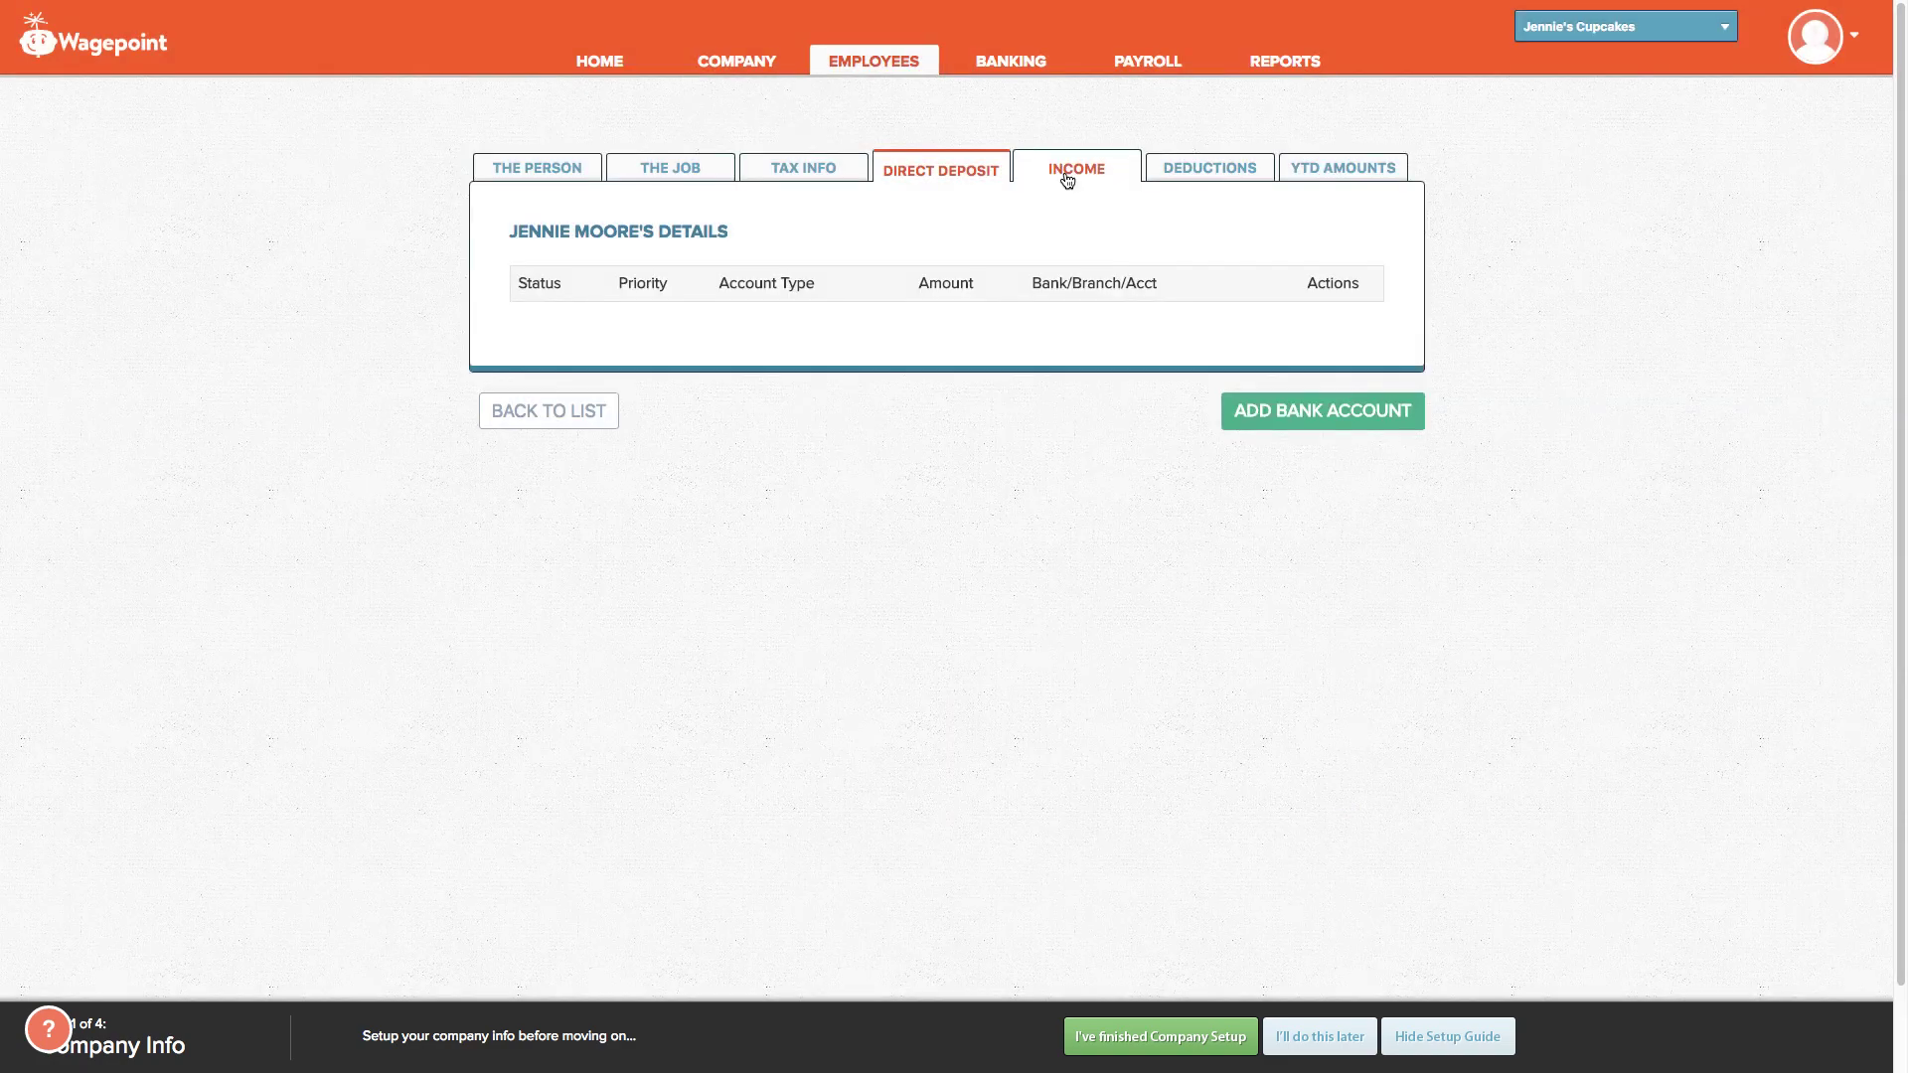
click(1066, 179)
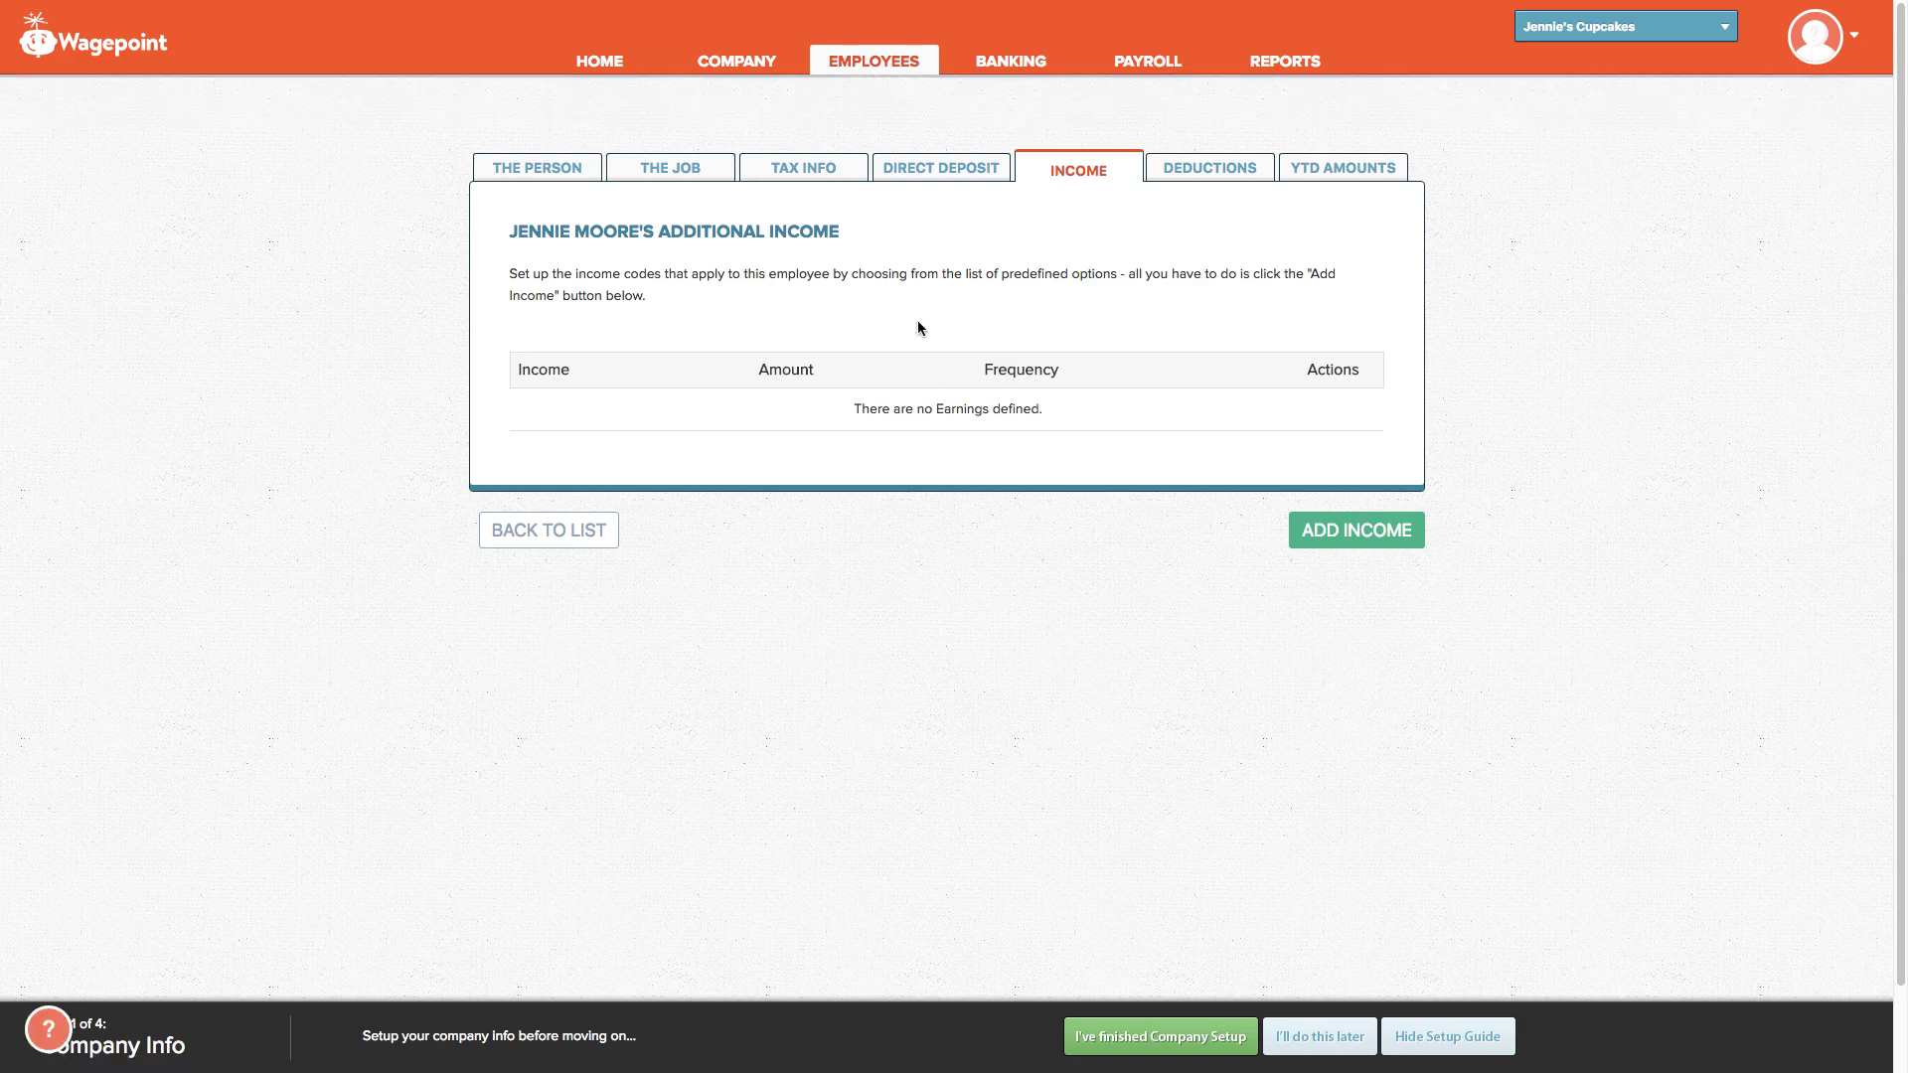
Step: Look at Deductions, then scroll through YTD Amounts to confirm every Initial YTD value is 0.00
click(1223, 174)
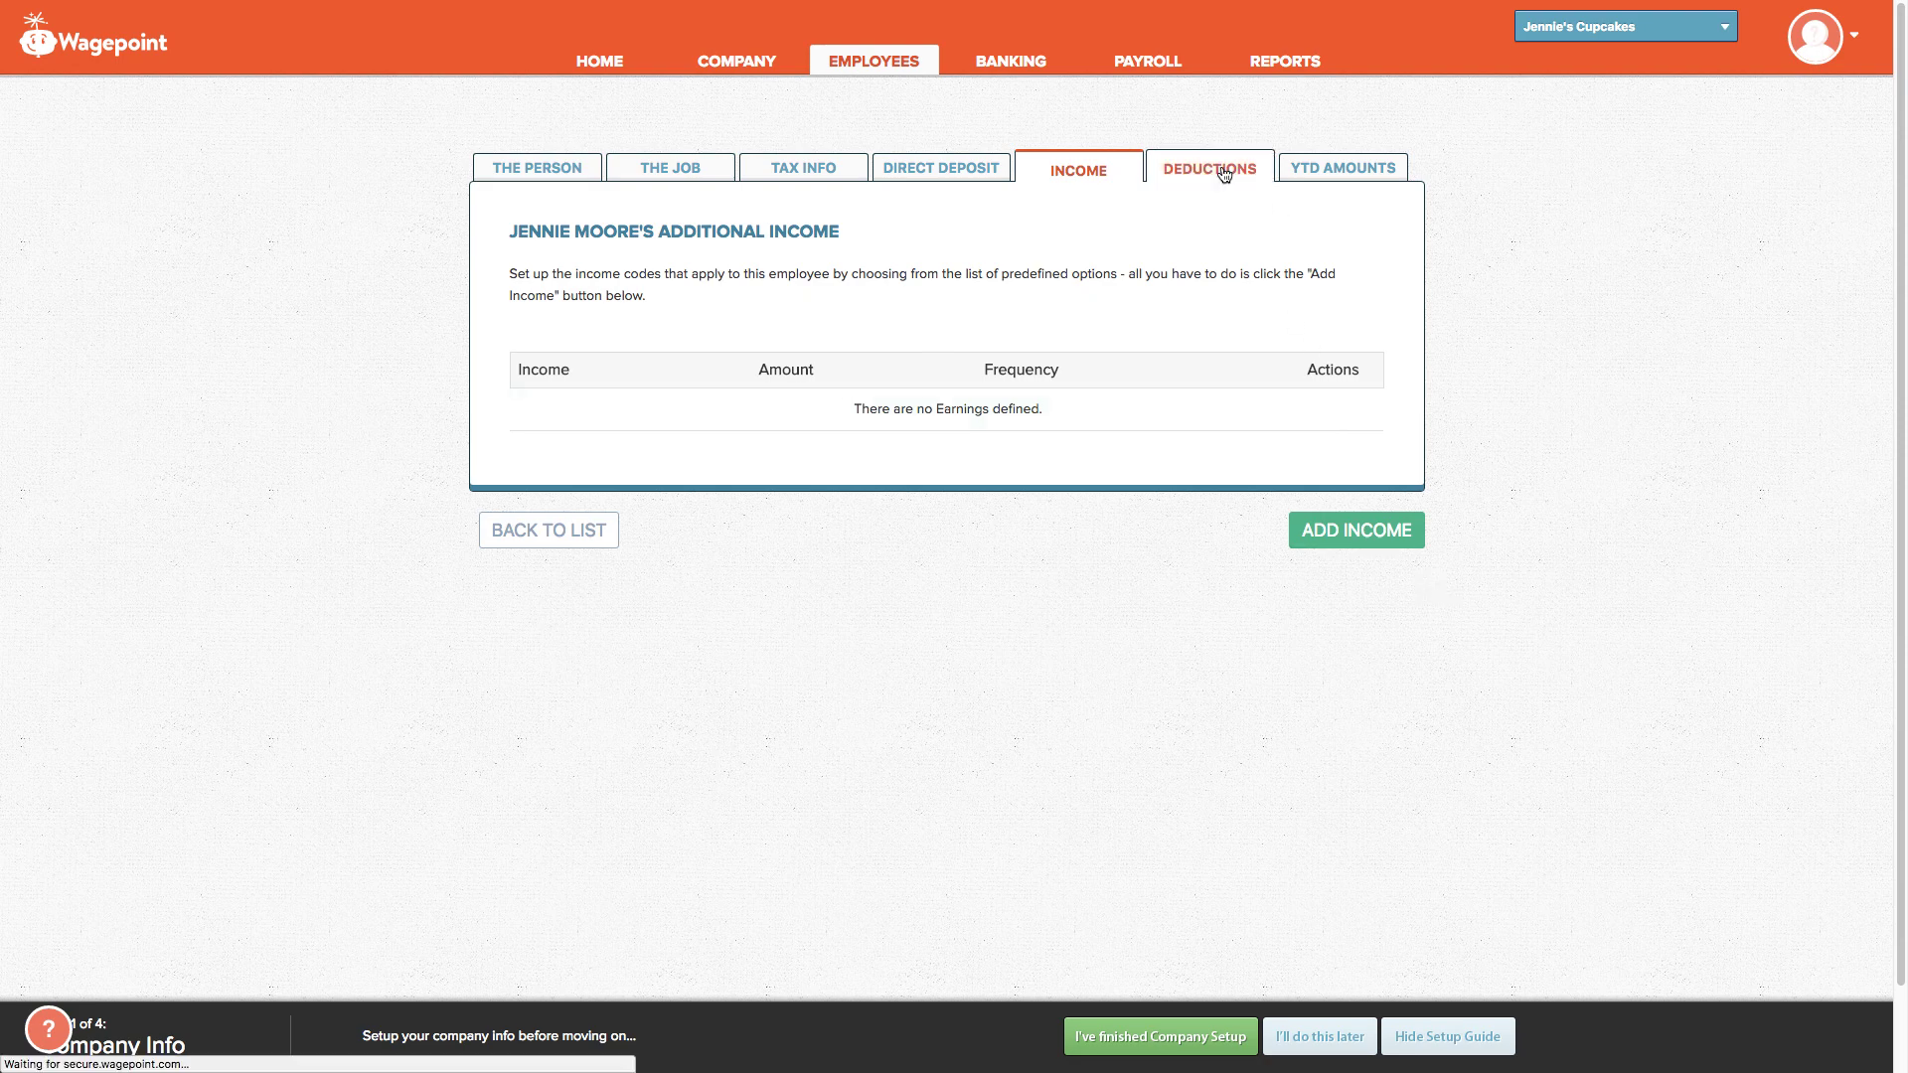
click(1335, 174)
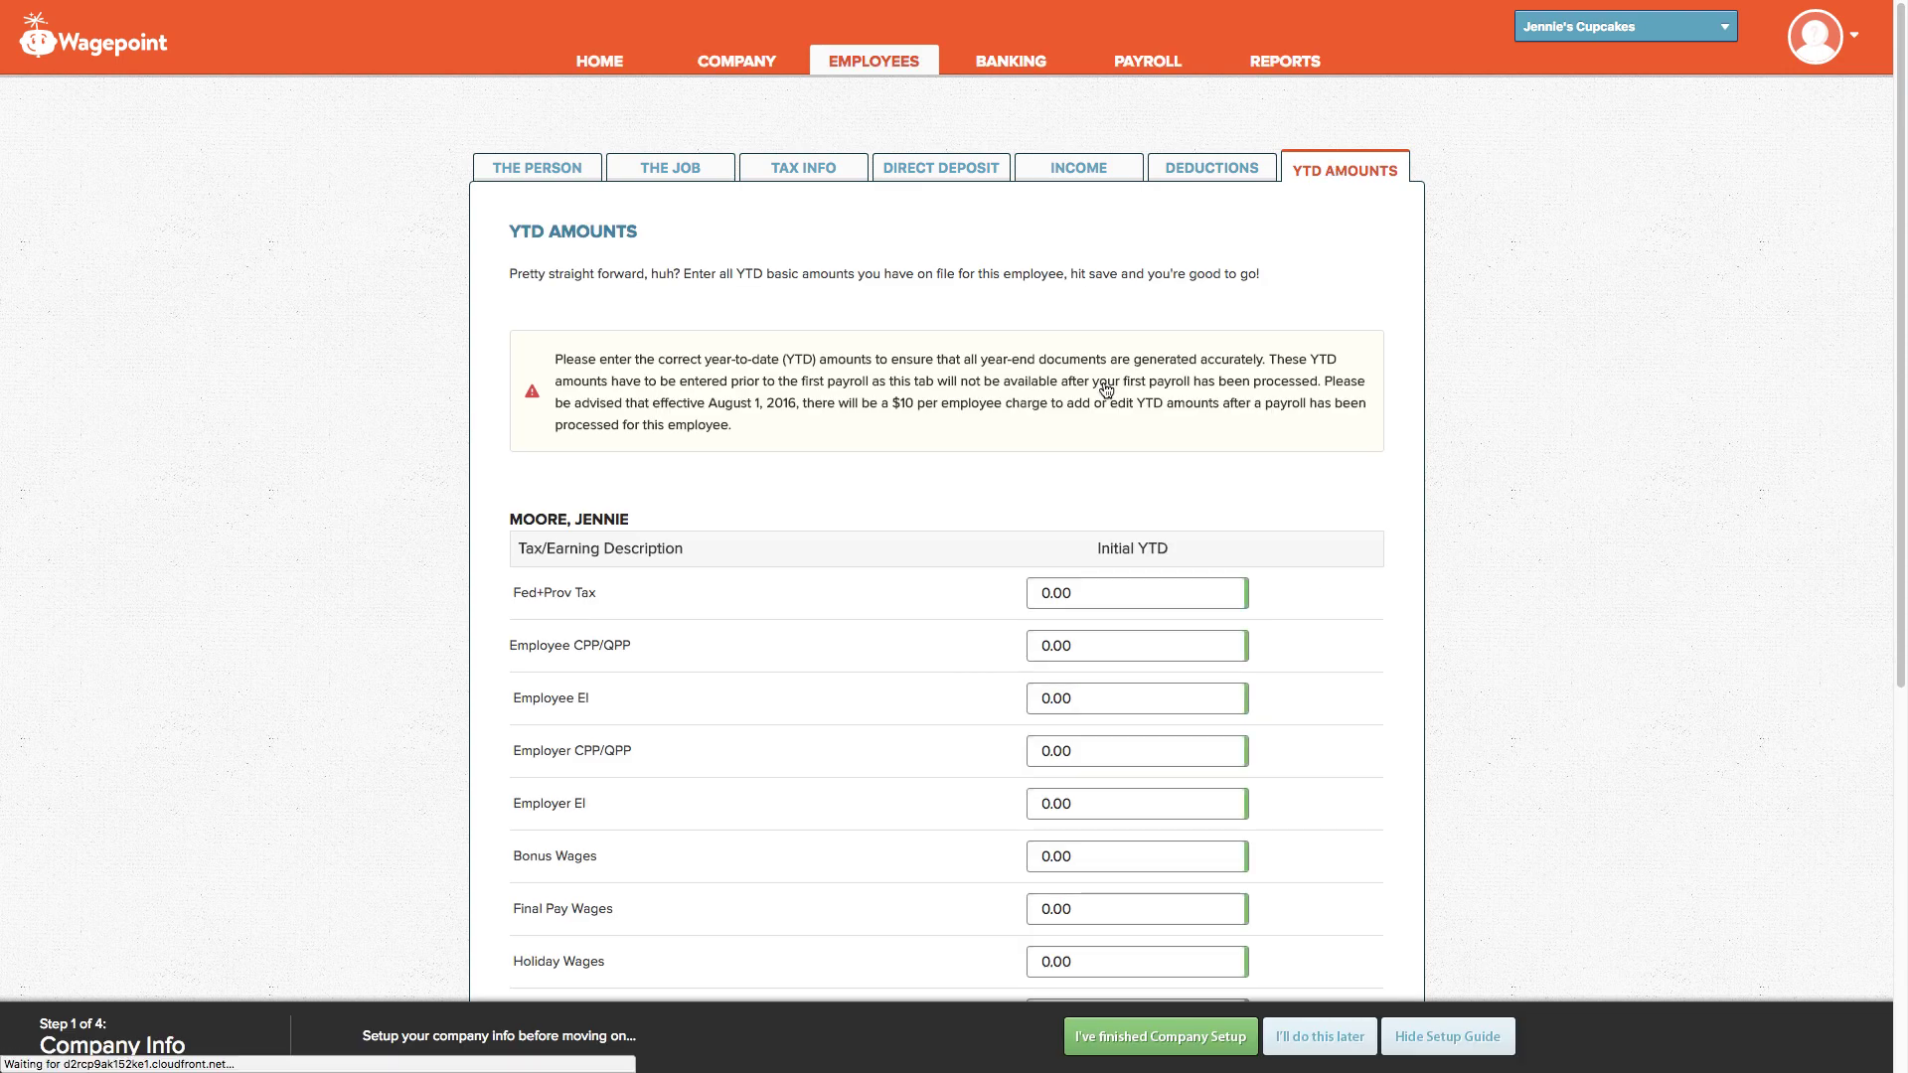
scroll(1053, 795, down, 2)
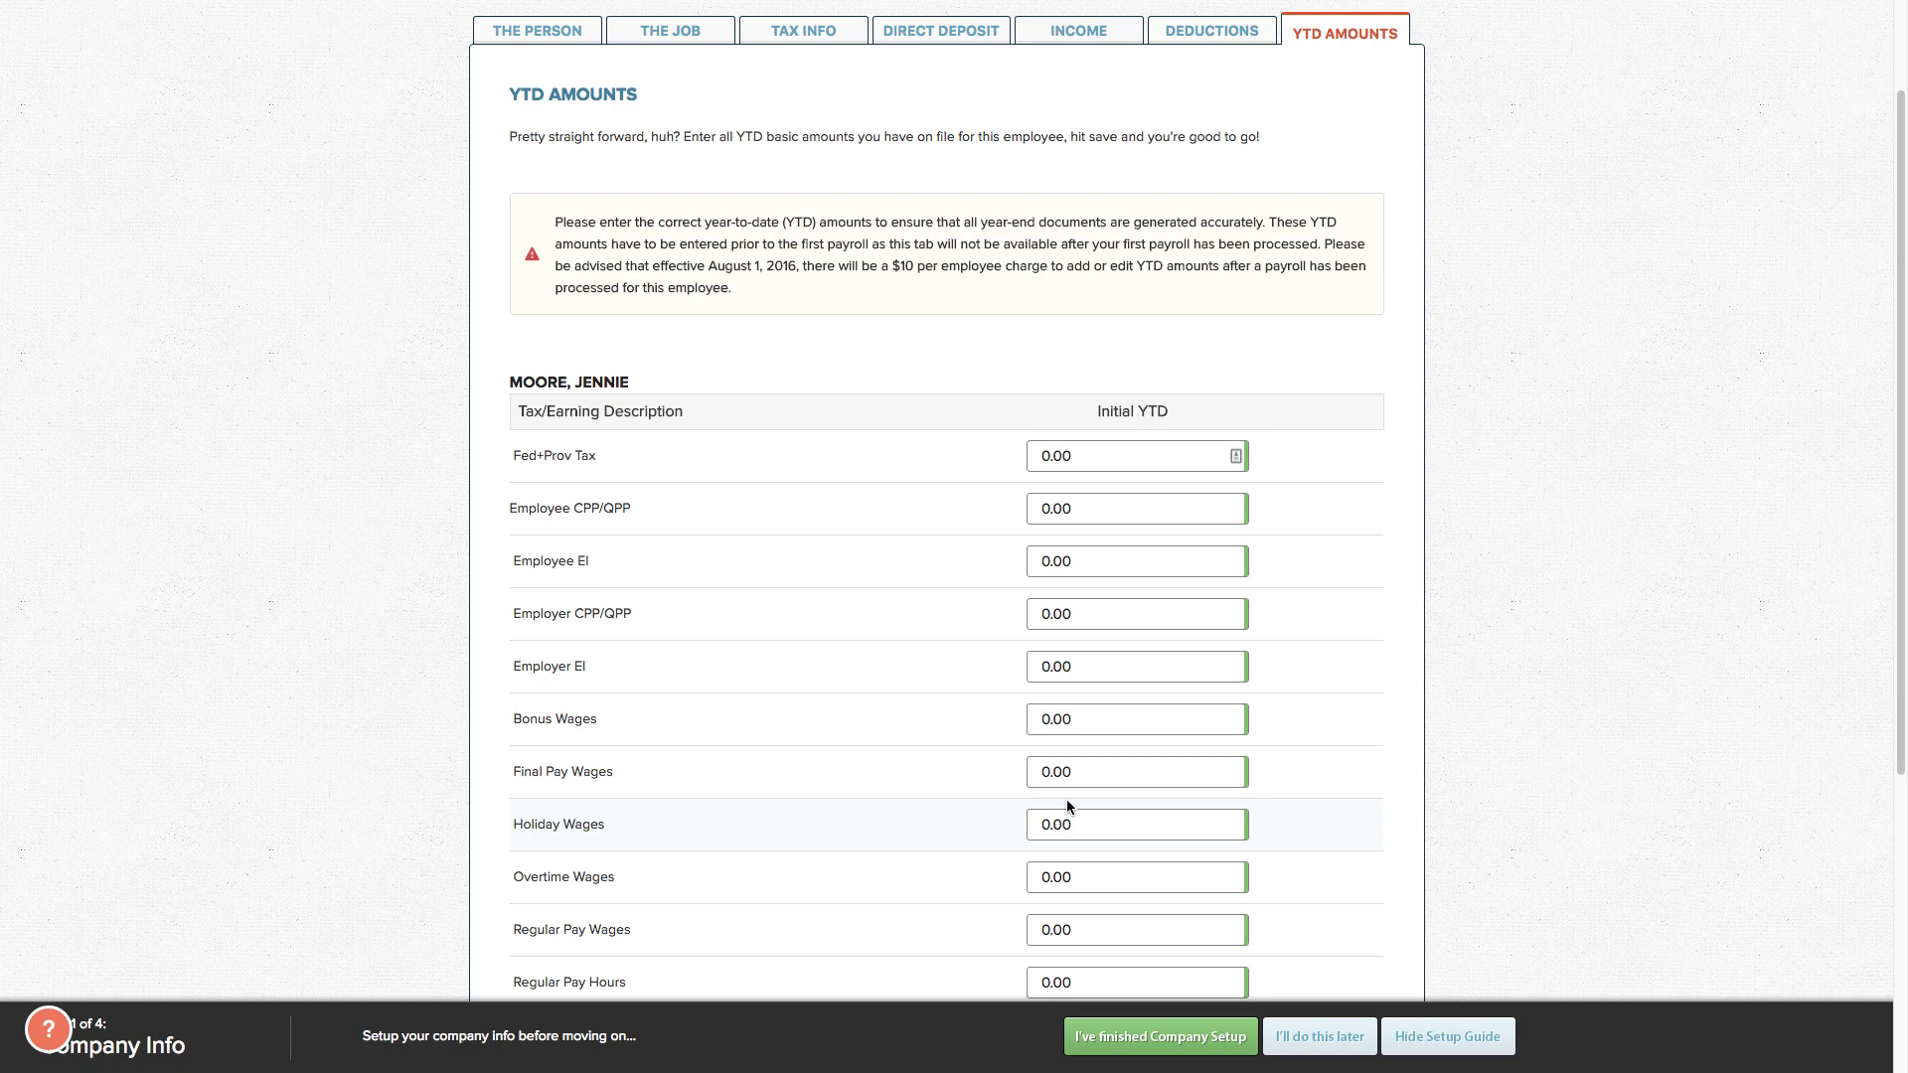
scroll(1065, 799, down, 1)
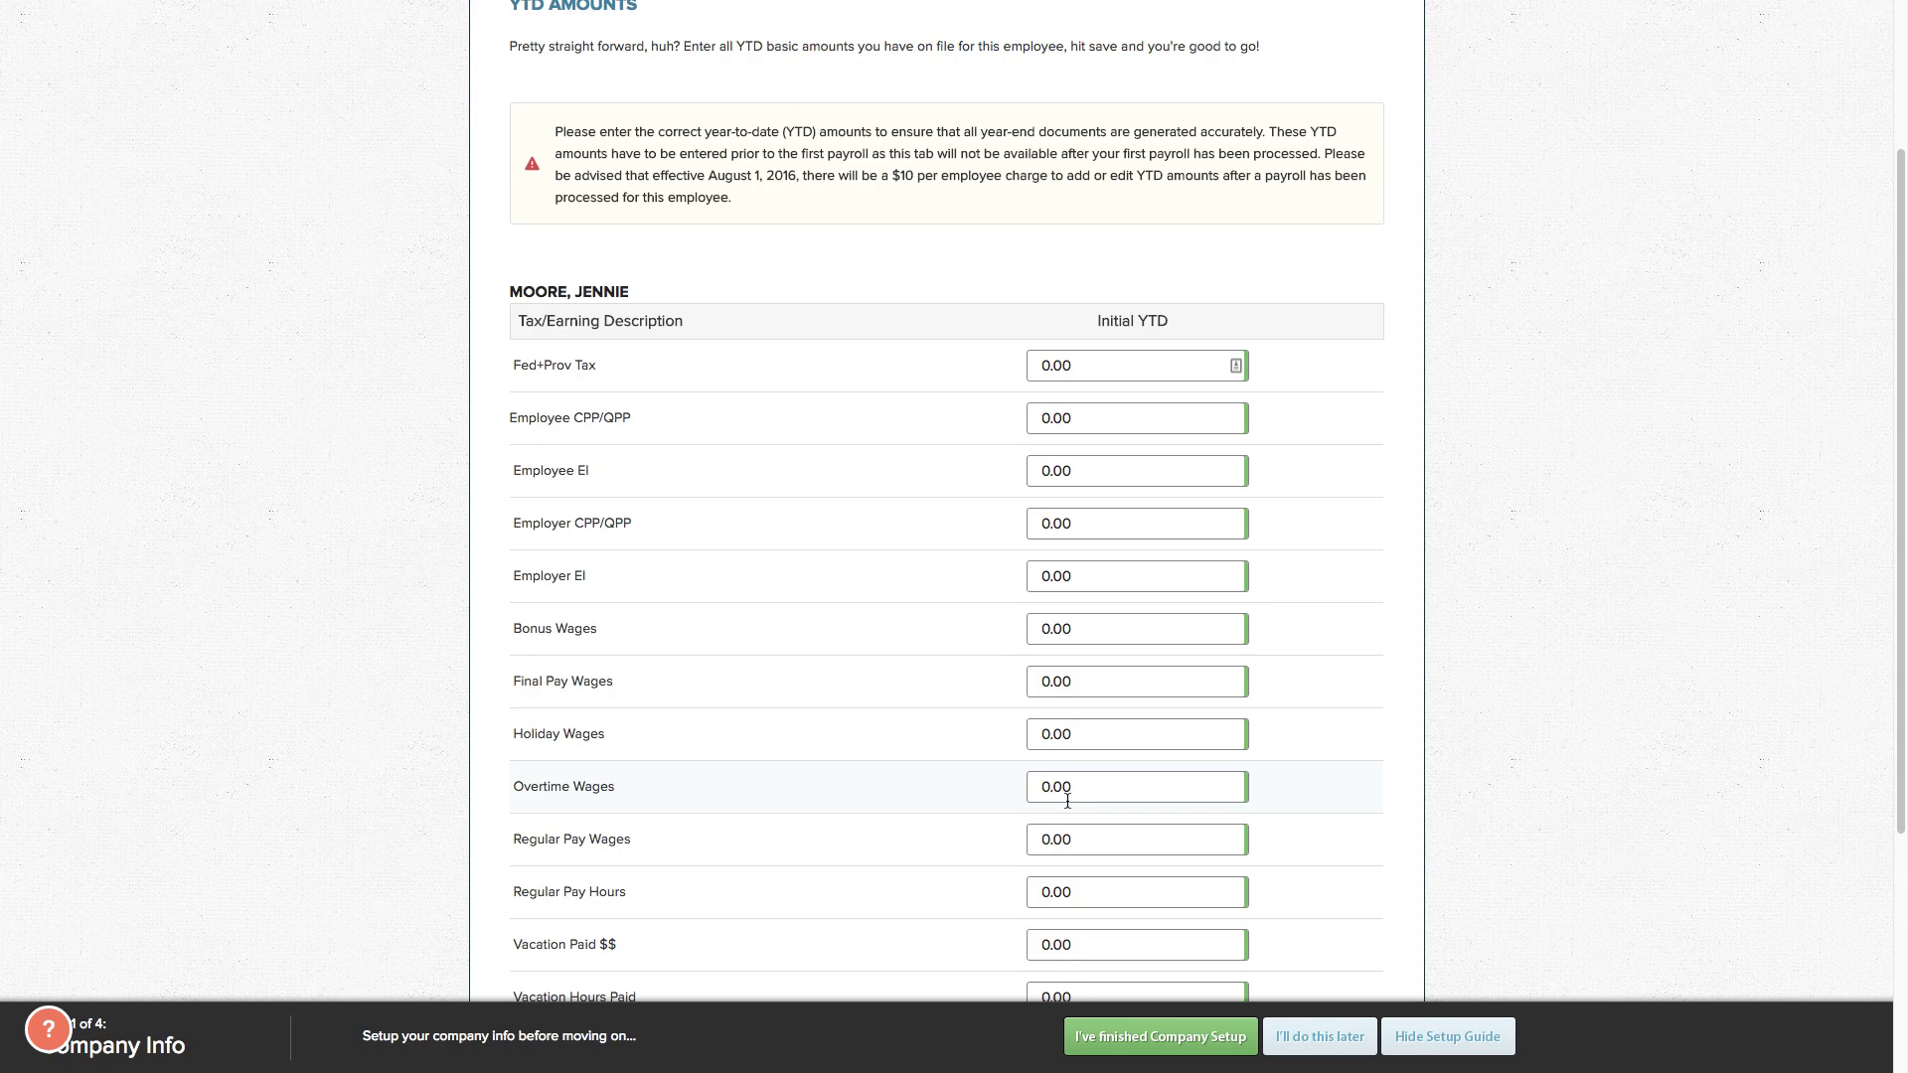
scroll(1066, 799, down, 3)
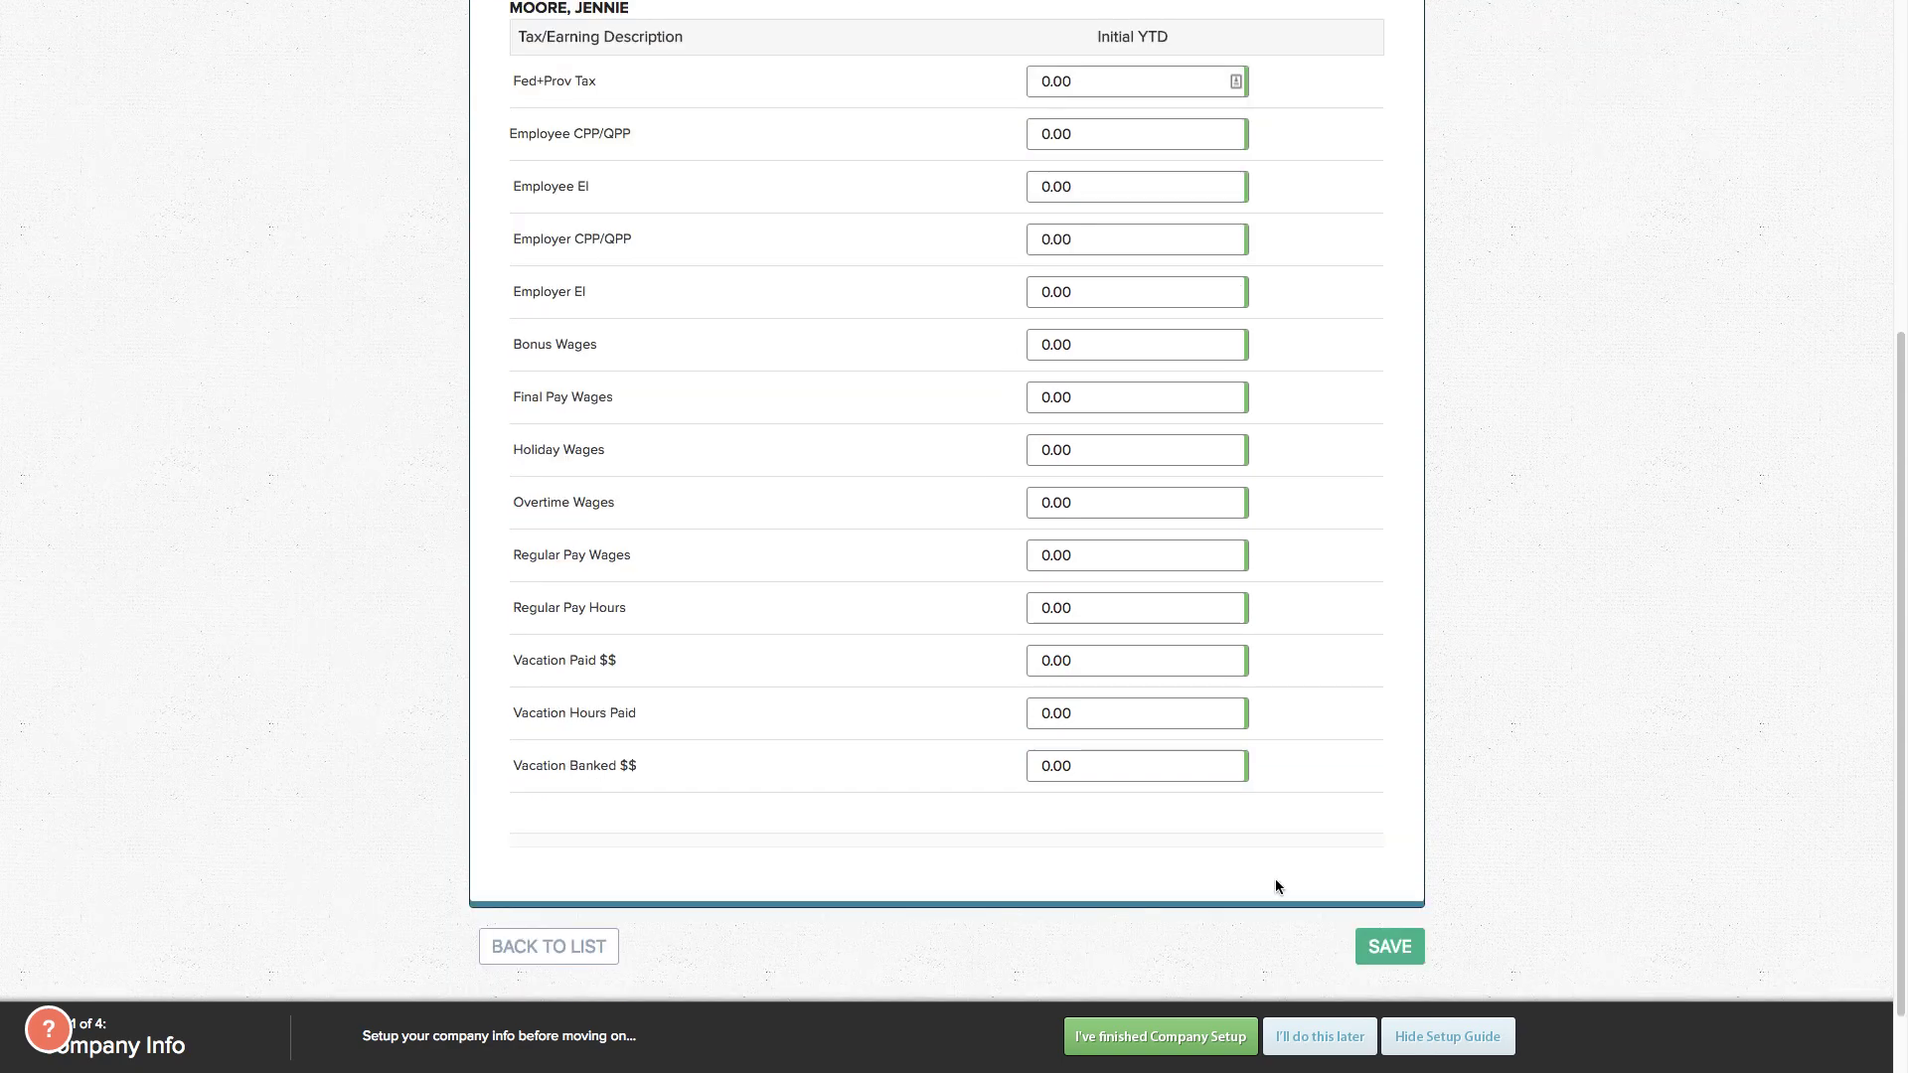
scroll(1274, 879, up, 5)
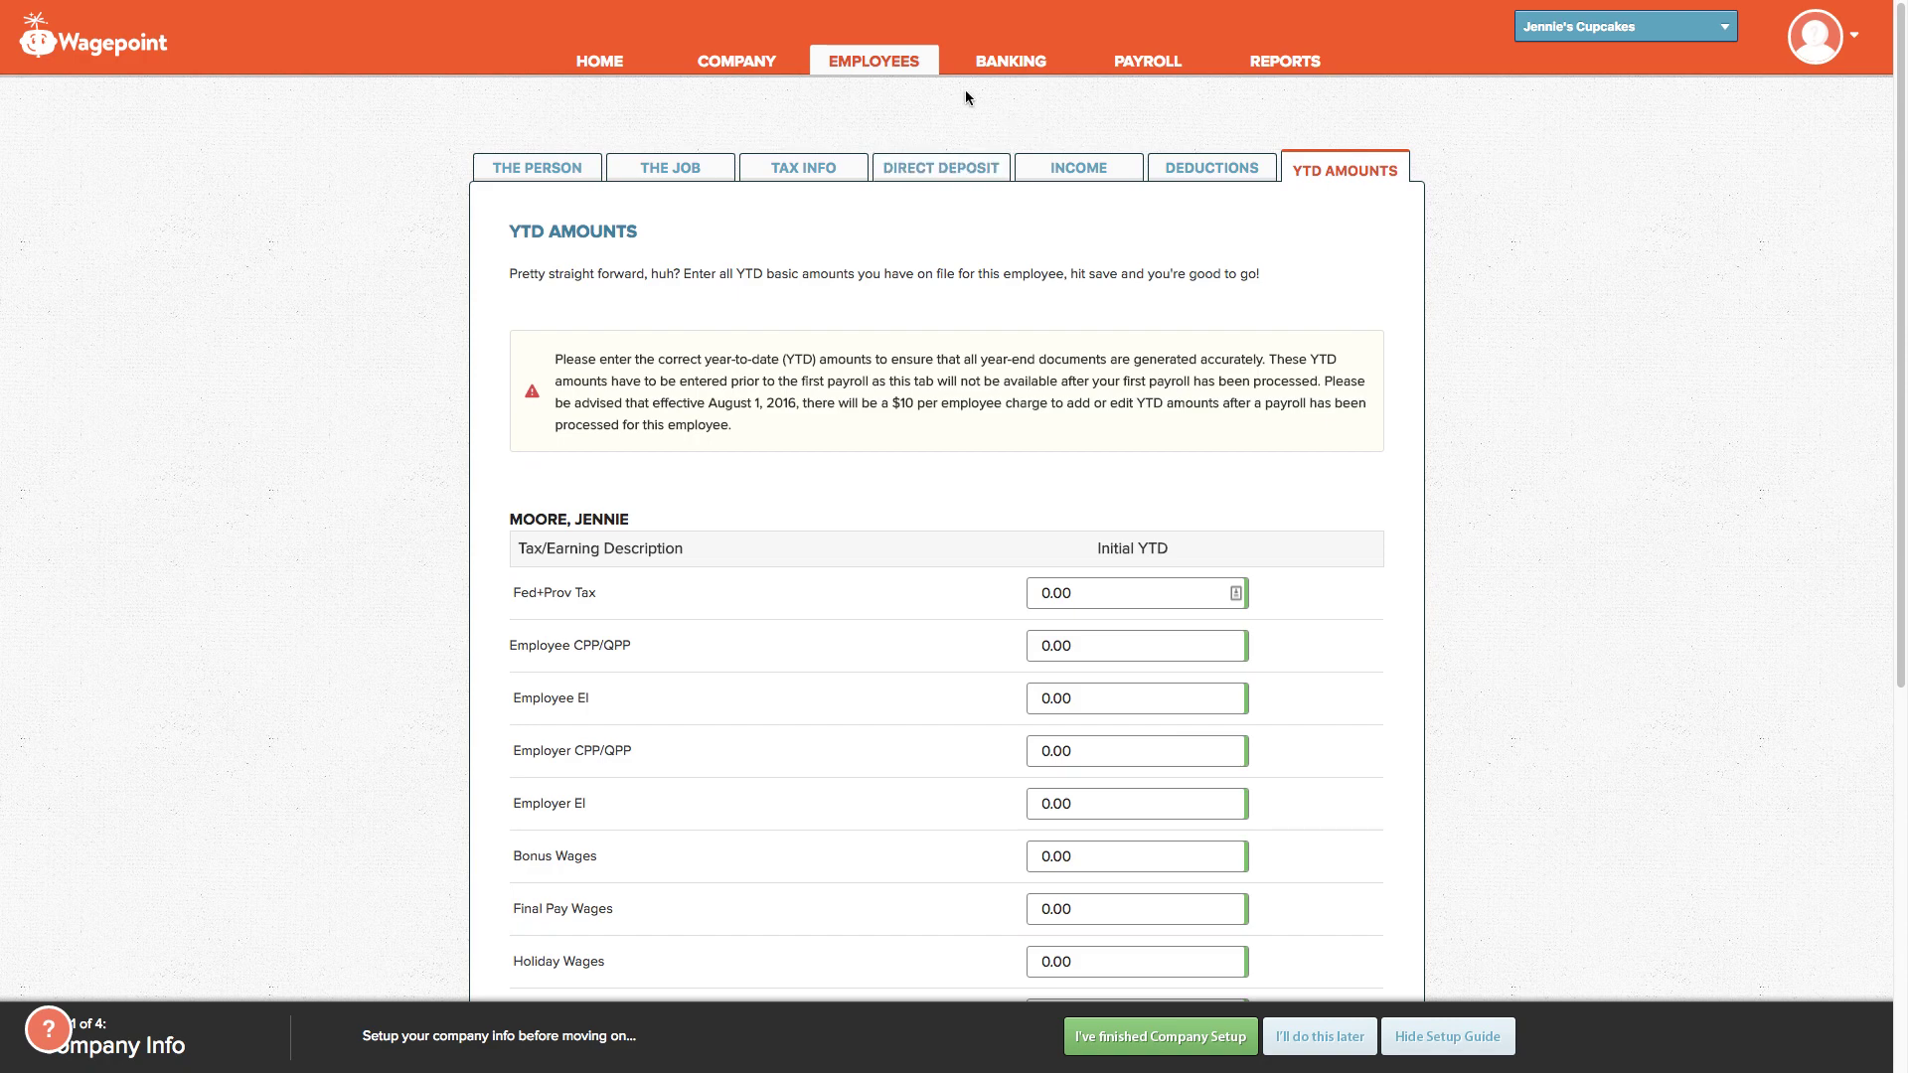
Step: Reopen the new employee's record from the Employees list, return to the list, then go Home
click(872, 64)
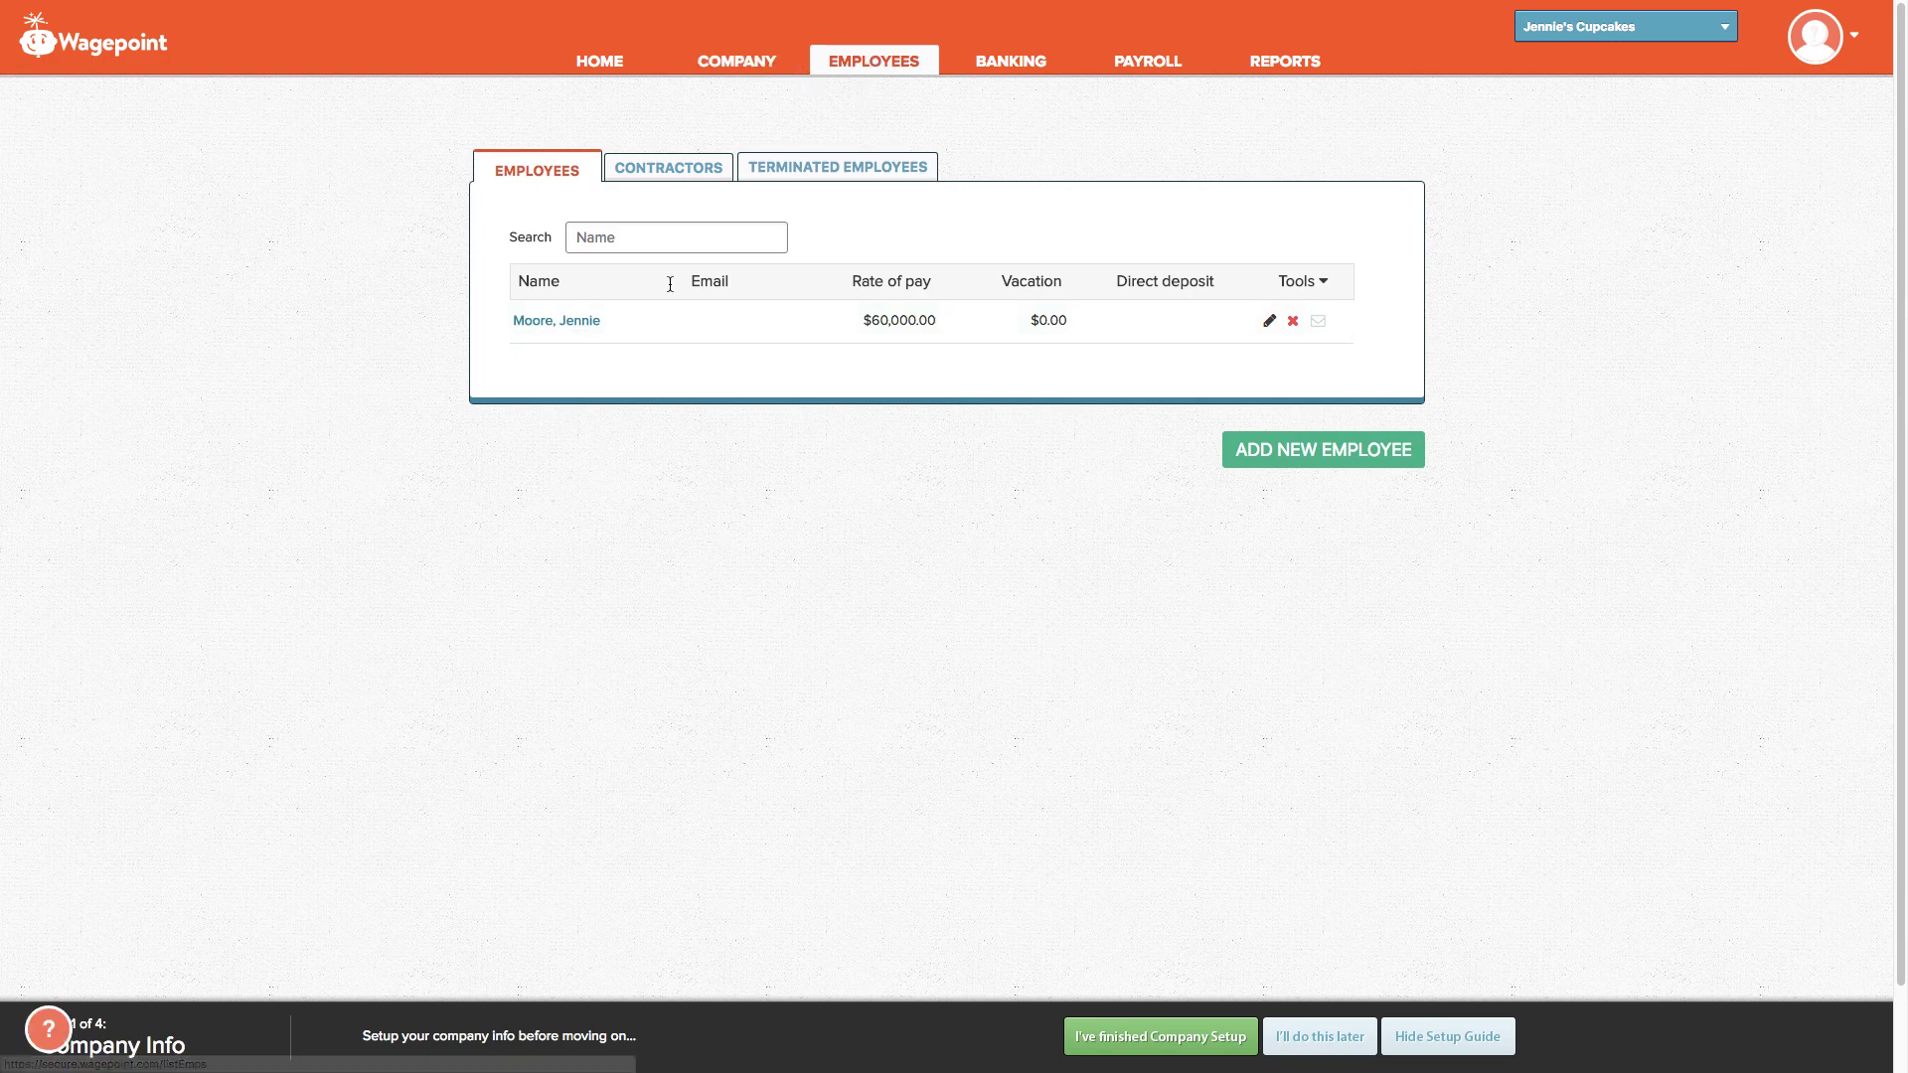
click(572, 324)
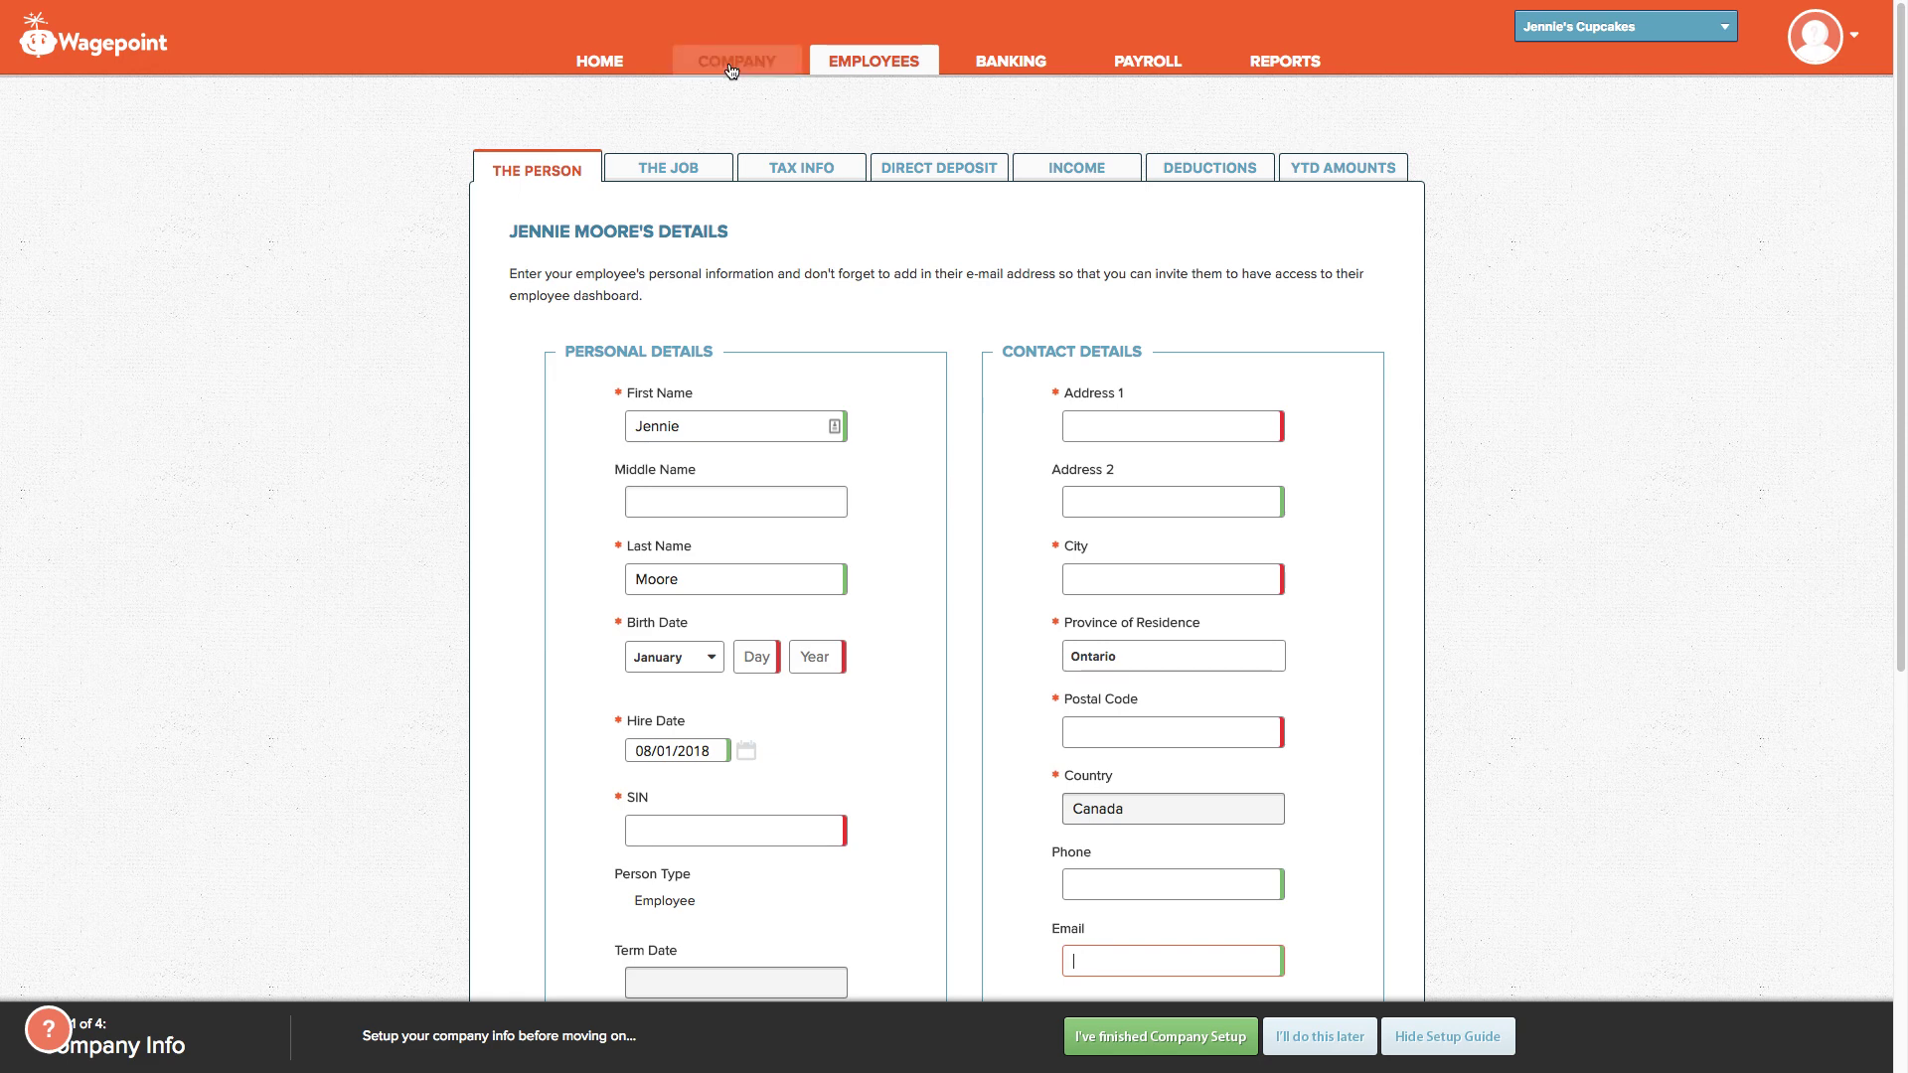
click(865, 59)
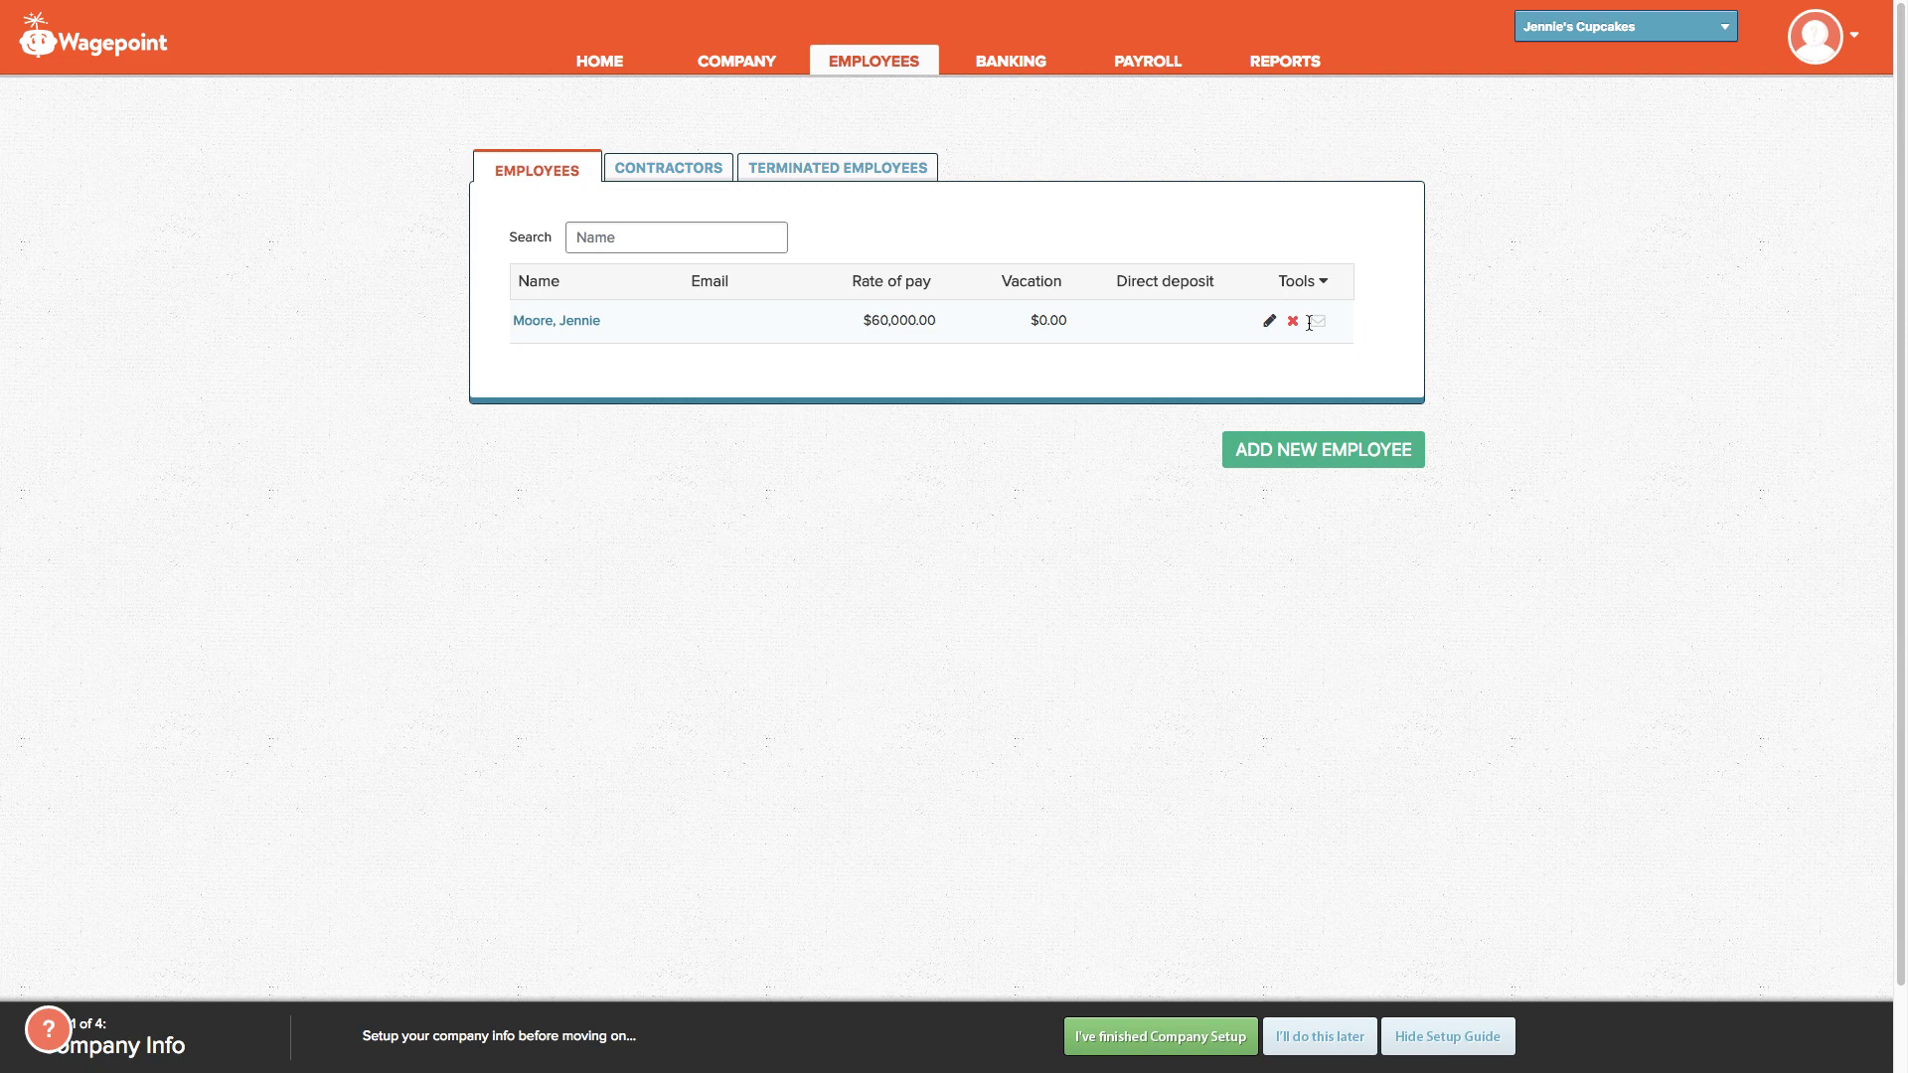
click(583, 62)
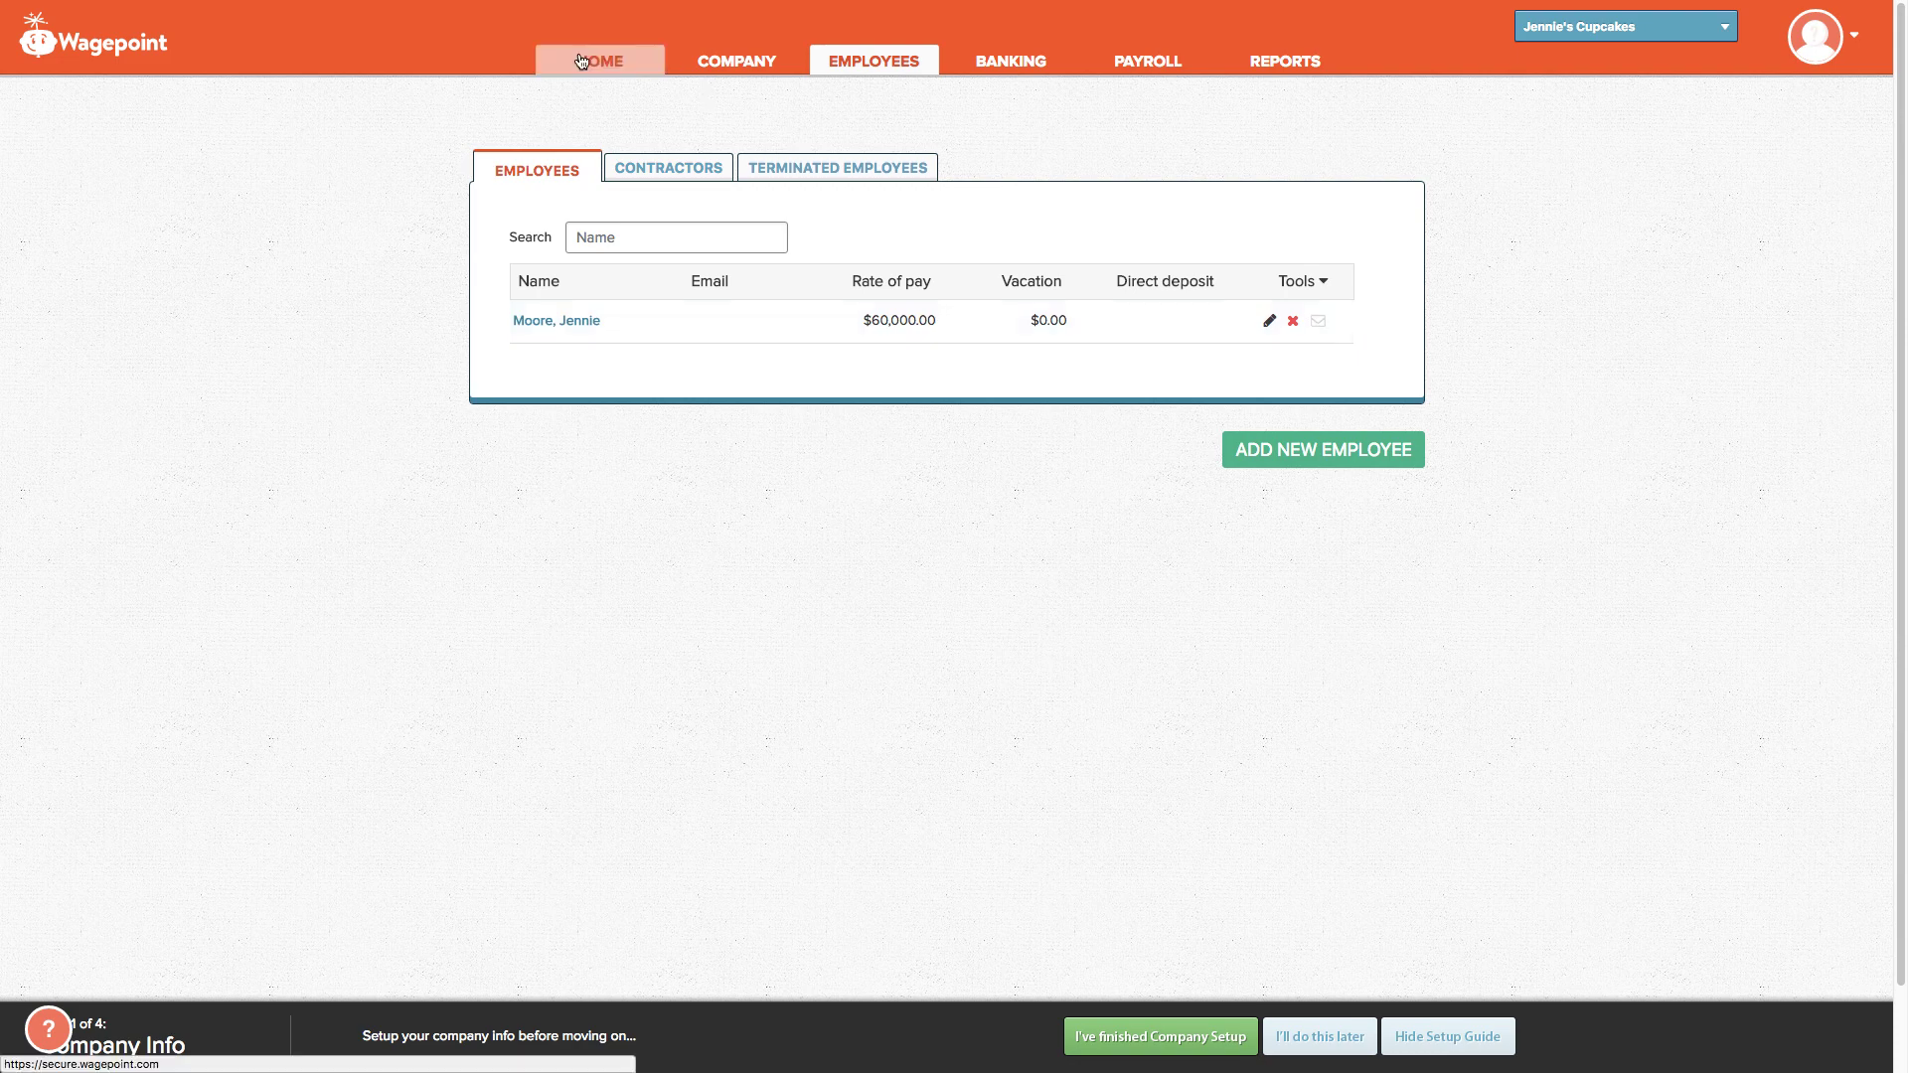